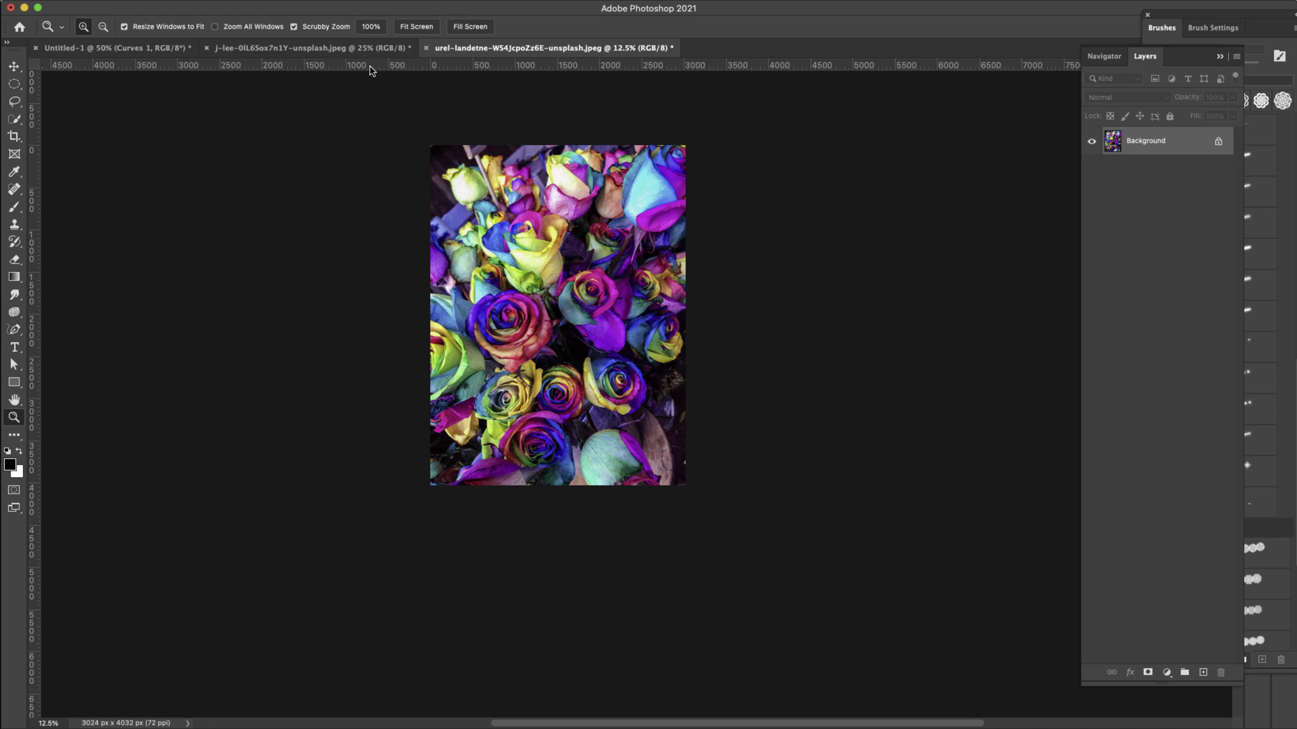
left_click(125, 49)
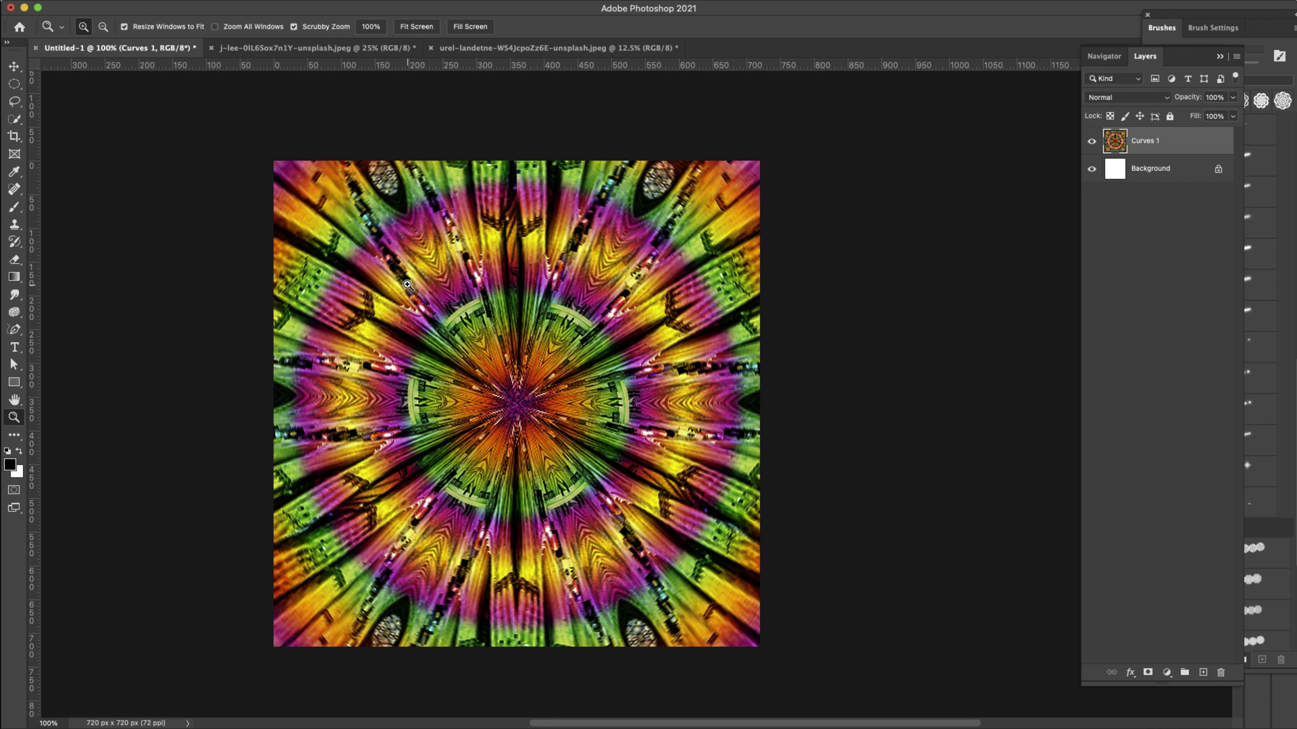
left_click(278, 48)
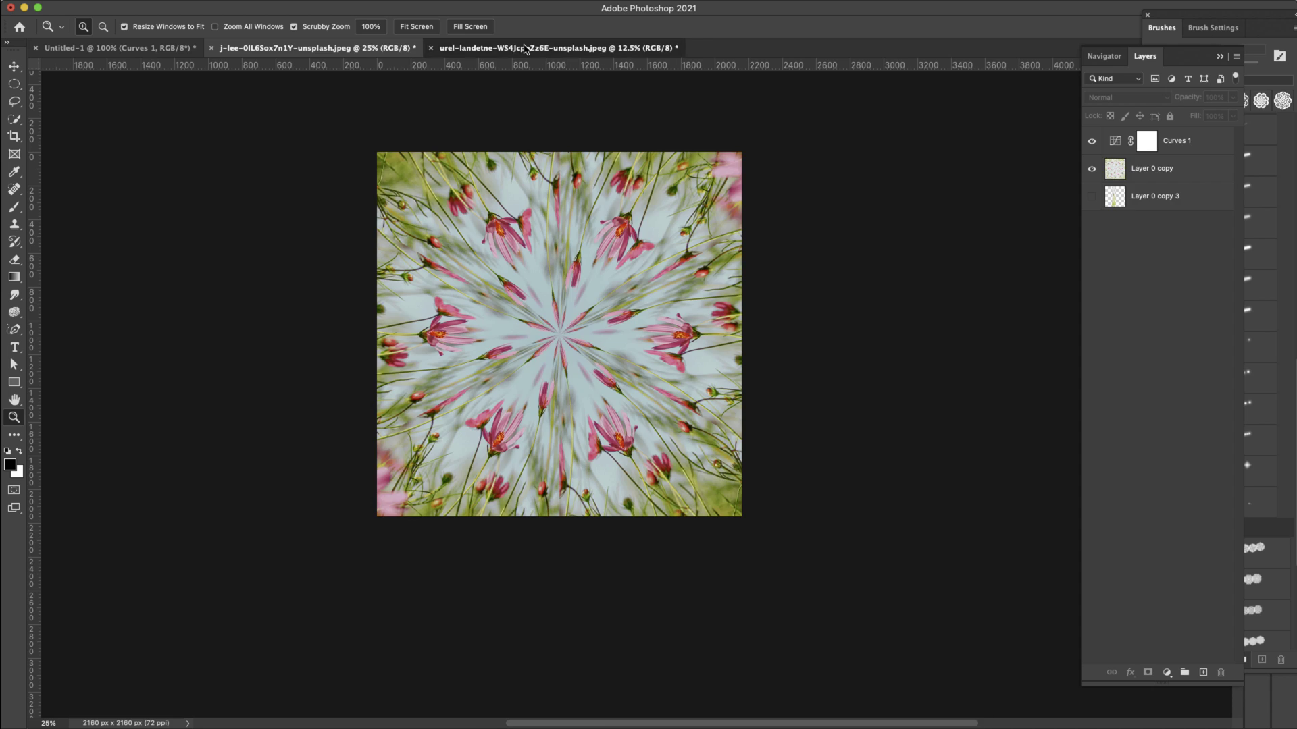
left_click(557, 47)
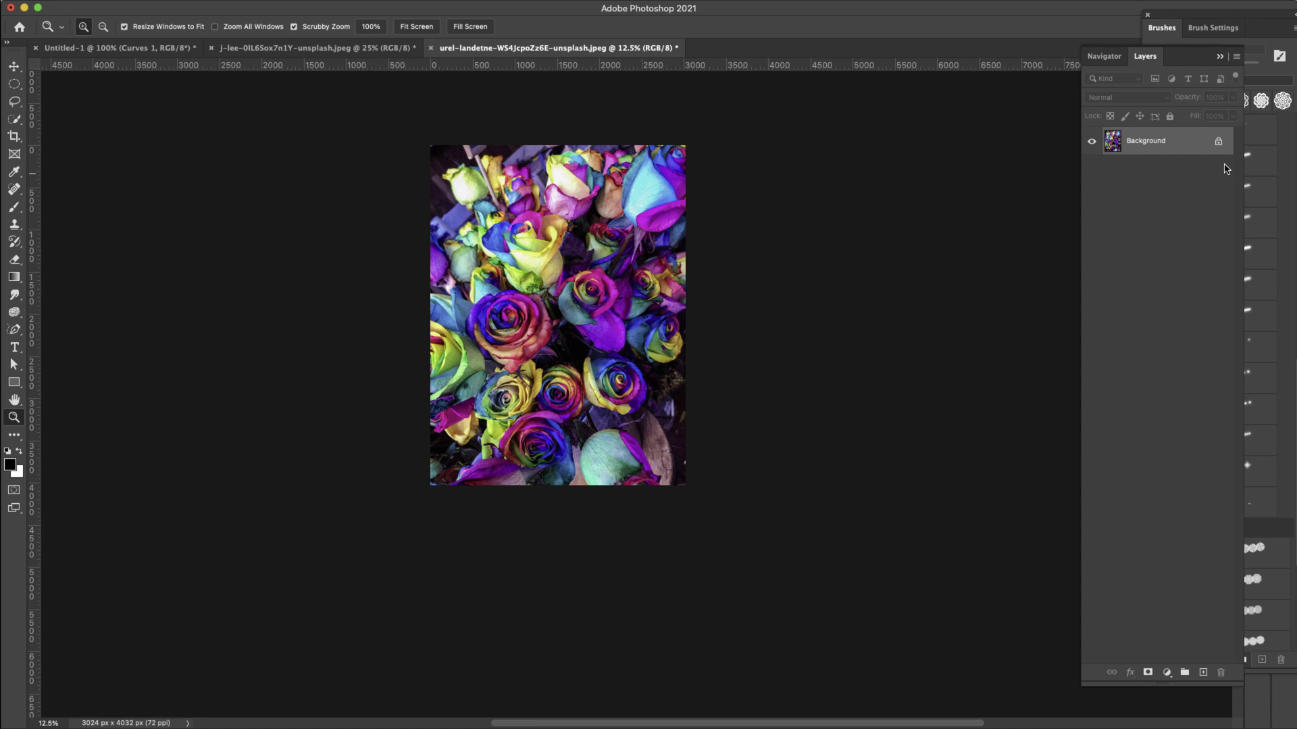
- Unlock the roses' Background as Layer 0 and select the Rectangular Marquee Tool for 1:1 fixed-ratio selections
left_click(1218, 141)
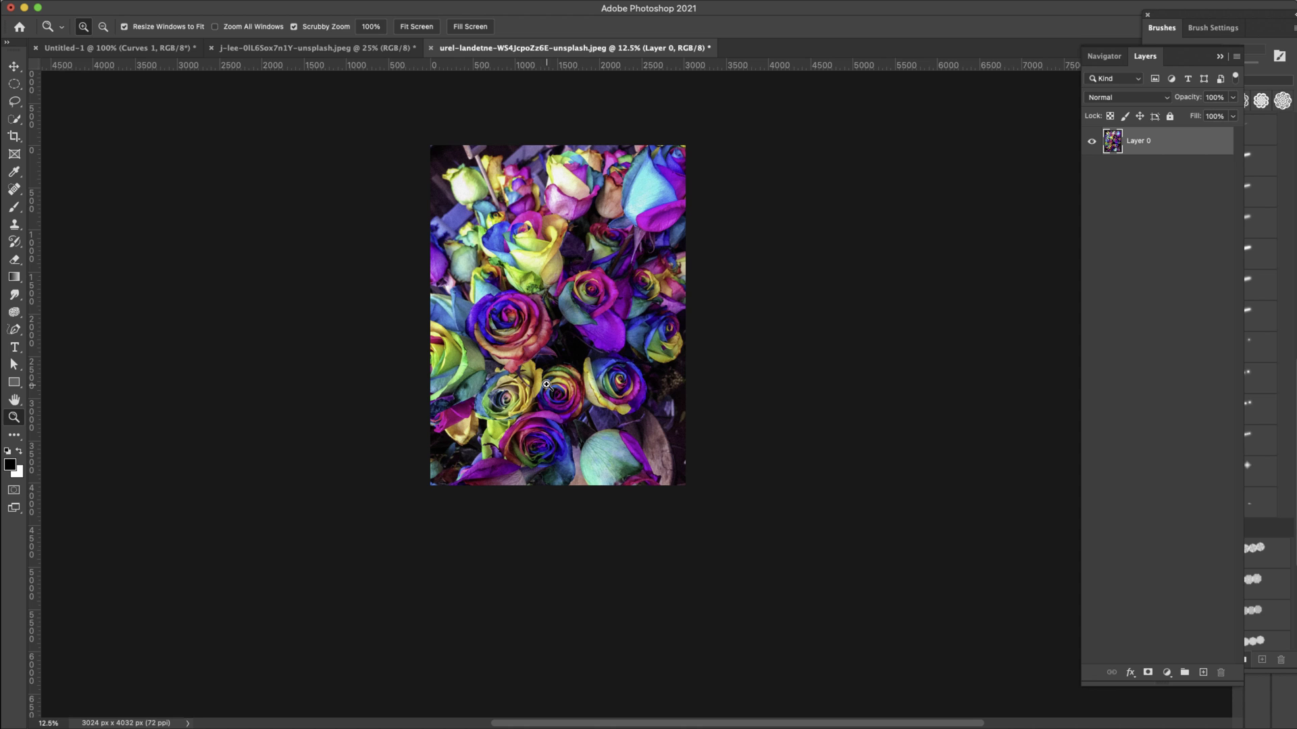
left_click(14, 84)
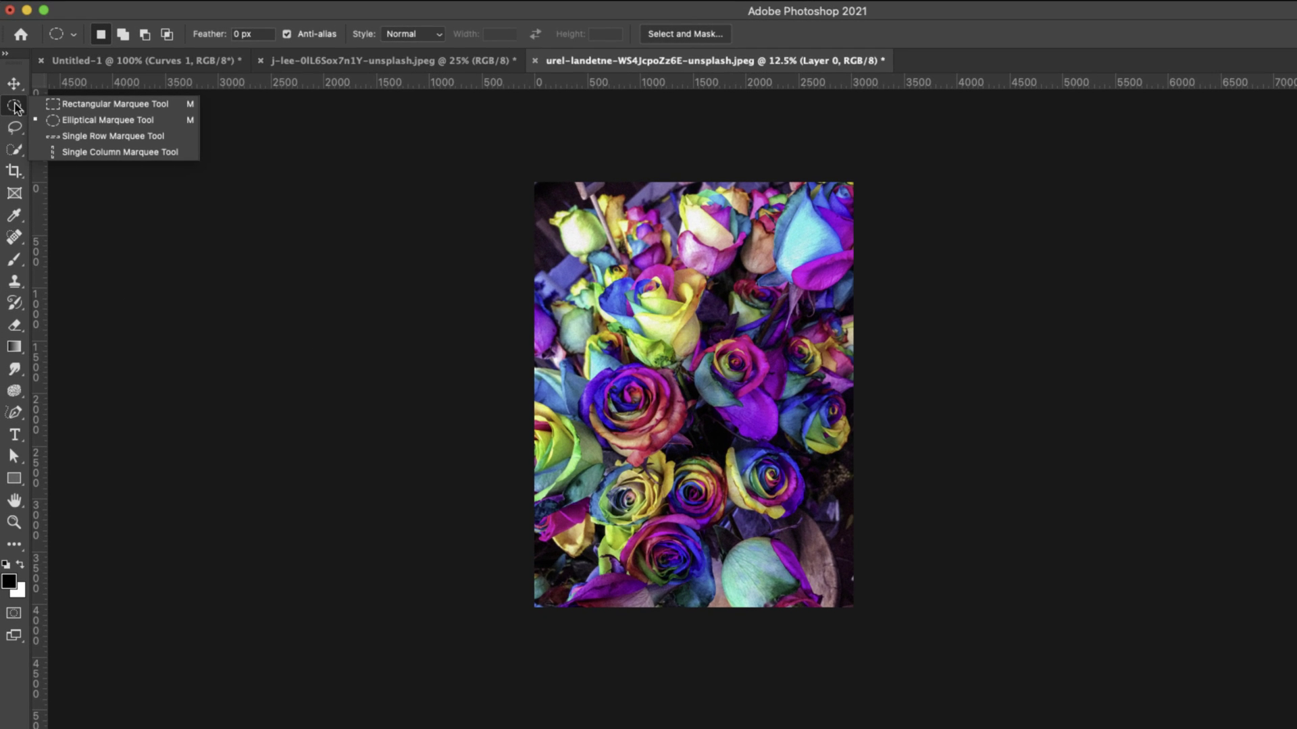
left_click(94, 108)
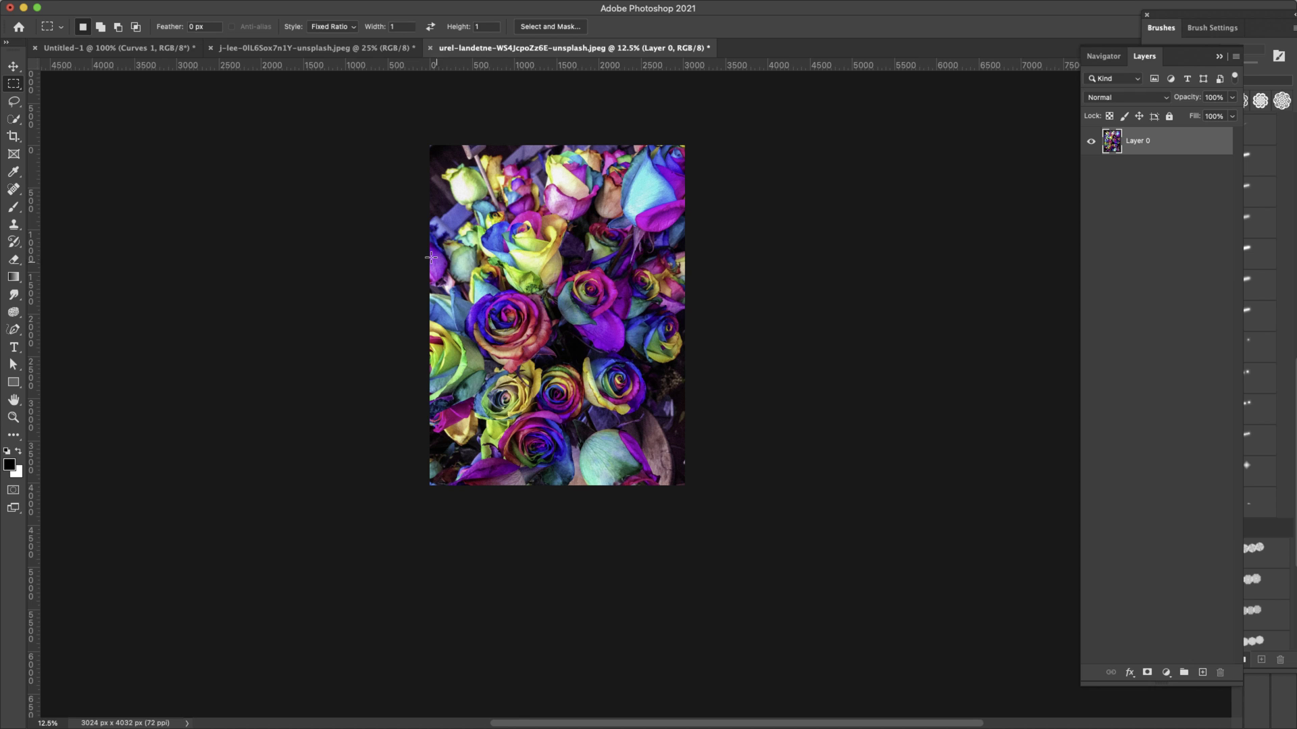
- Crop the roses photo to a 2705 × 2705 px square using a nudged square selection
left_click_drag(423, 239, 659, 467)
key("shift+Up")
key("shift+Up")
key("shift+Up")
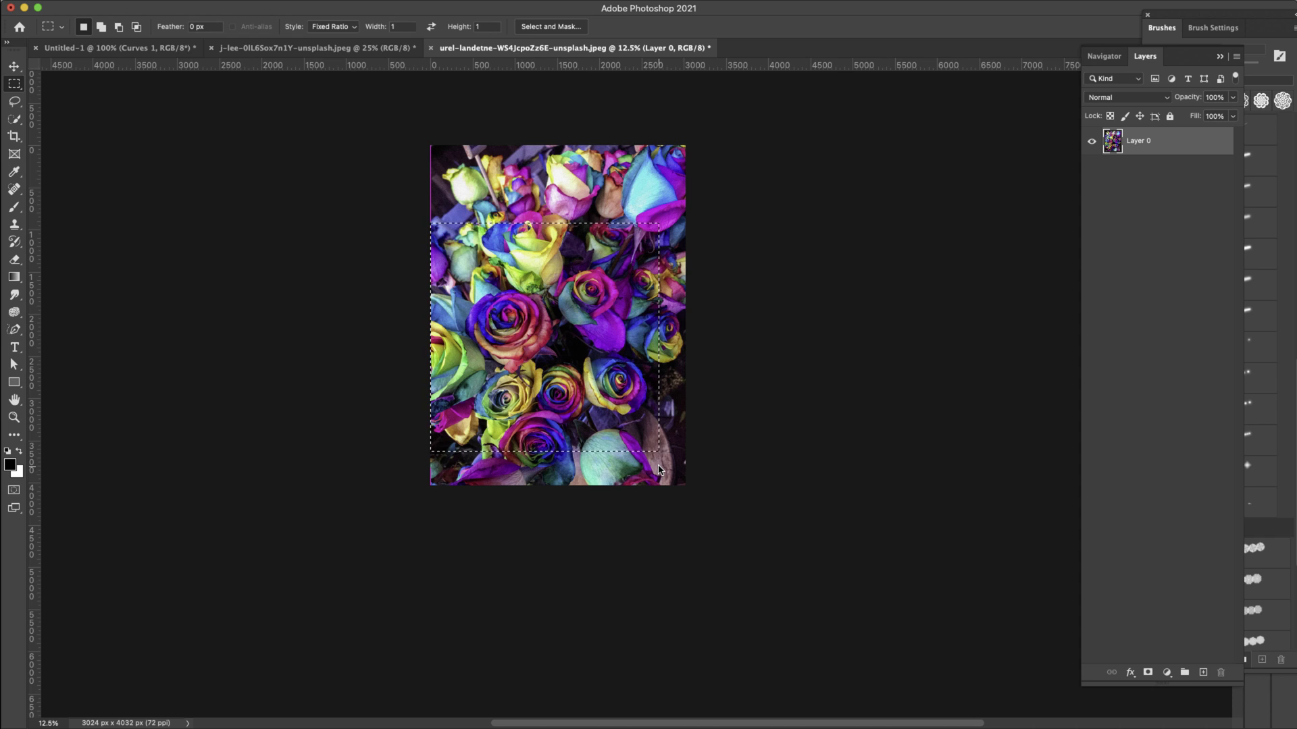
key("shift+Up")
key("shift+Up")
key("shift+Up")
key("shift+Up")
key("shift+Up")
key("c")
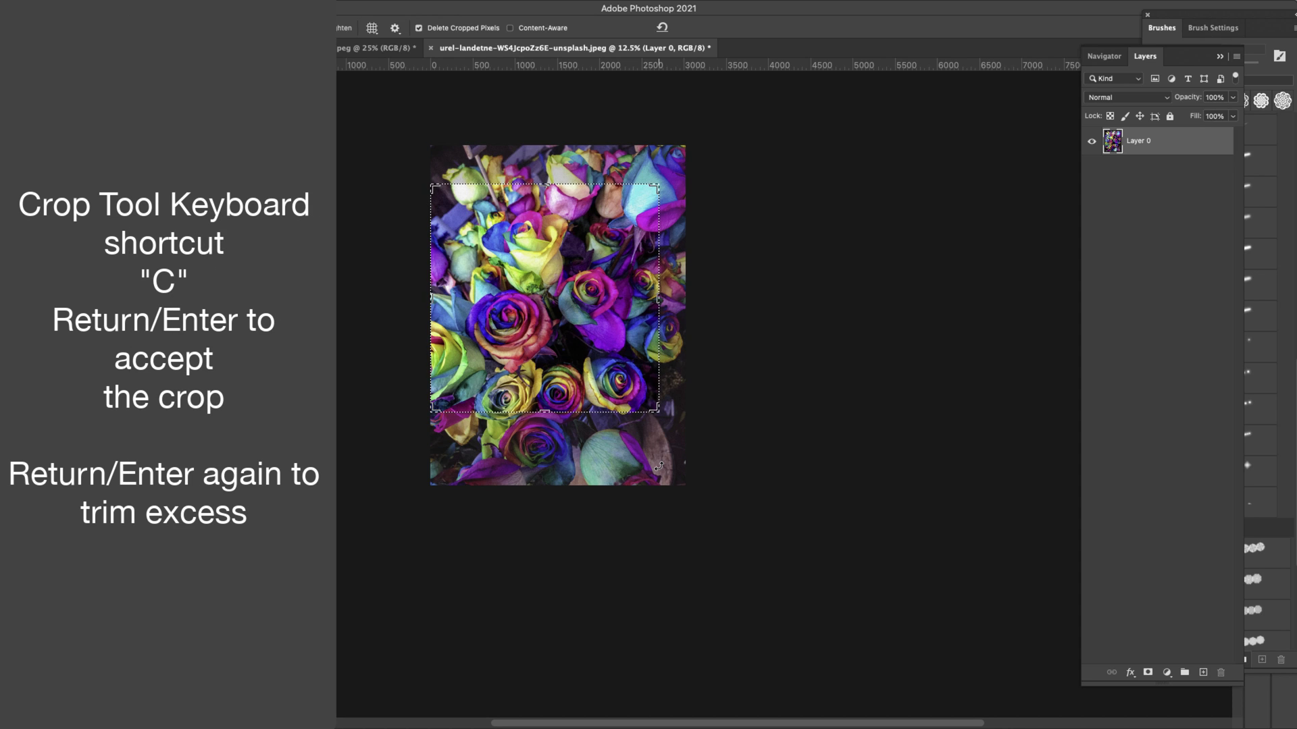
key("Return")
key("Return")
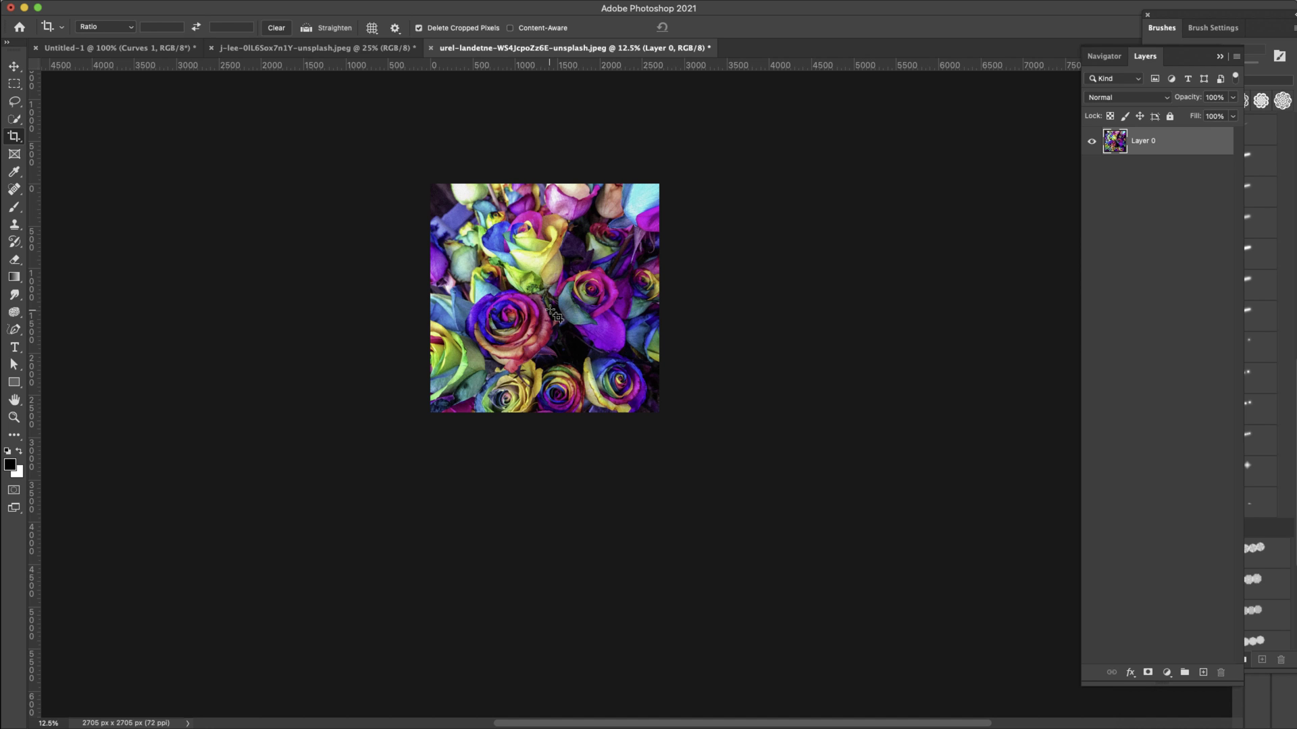
- Widen the canvas to 200% width anchored middle-left, leaving transparent space on the right
key("v")
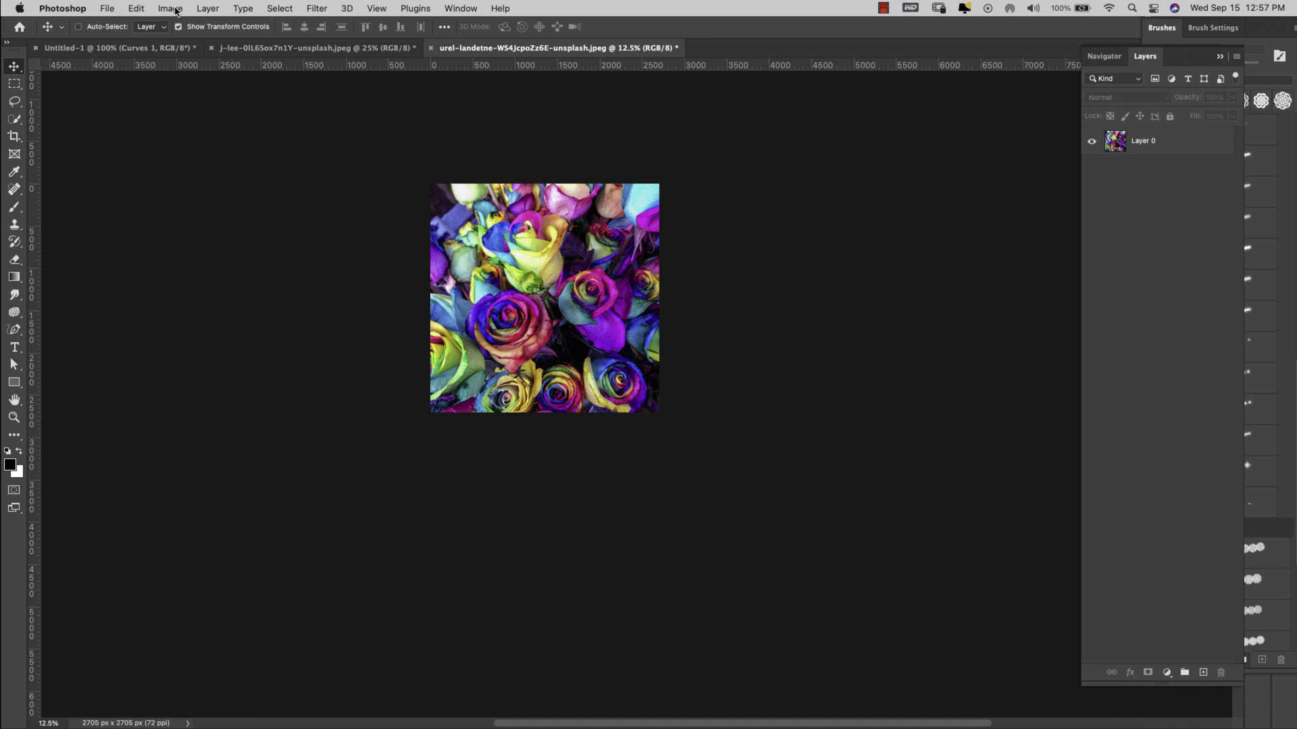
left_click(170, 8)
left_click(193, 121)
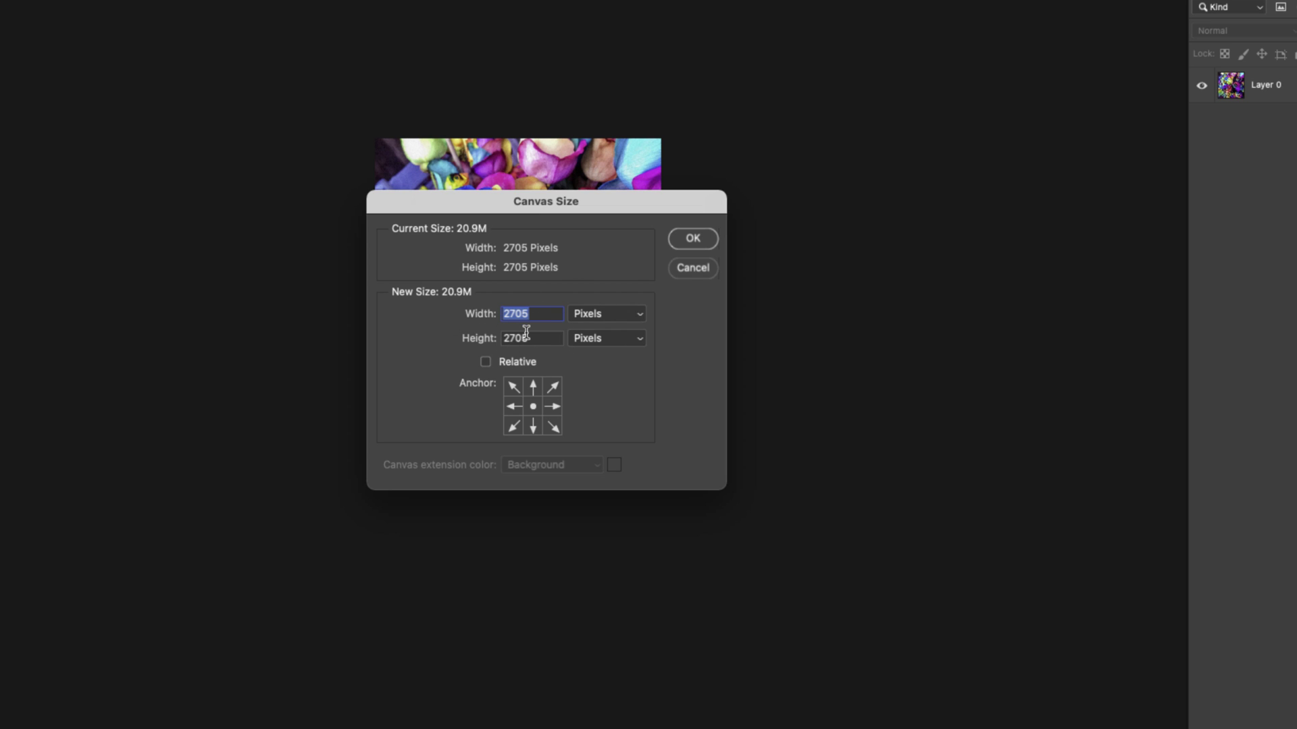
left_click(582, 314)
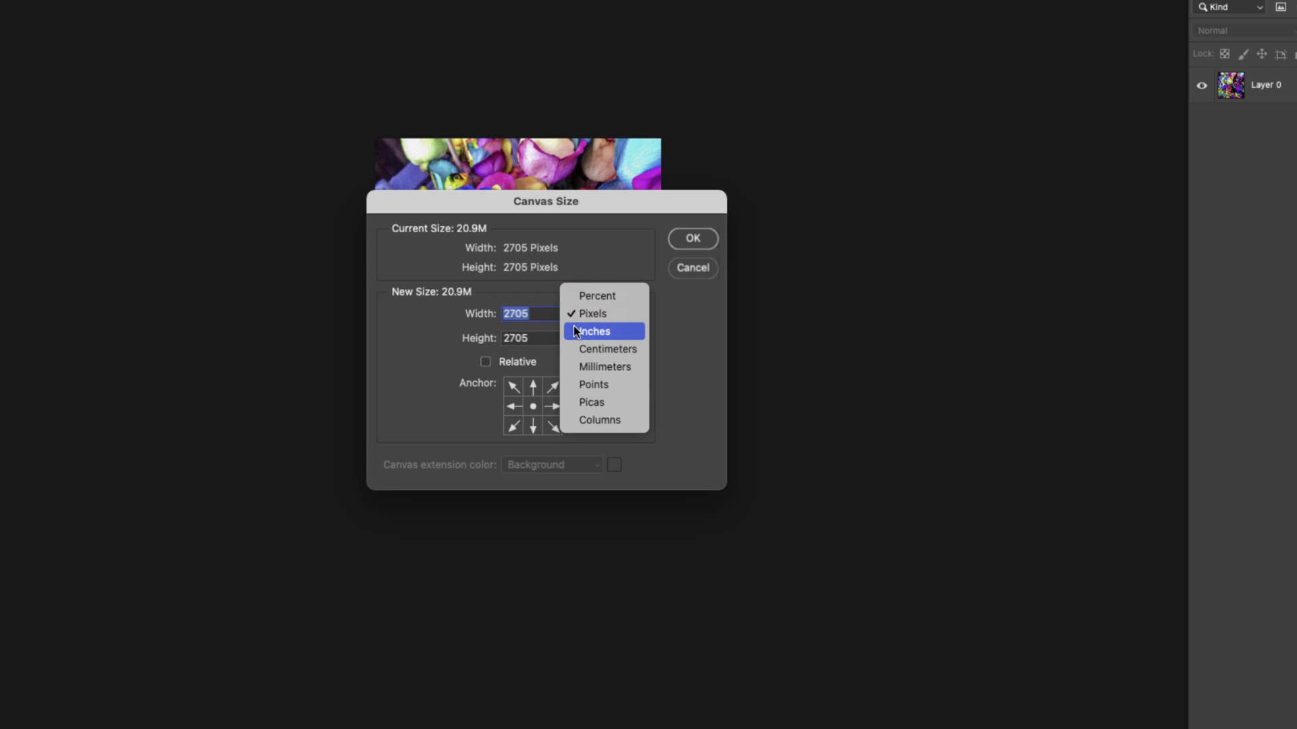
left_click(600, 297)
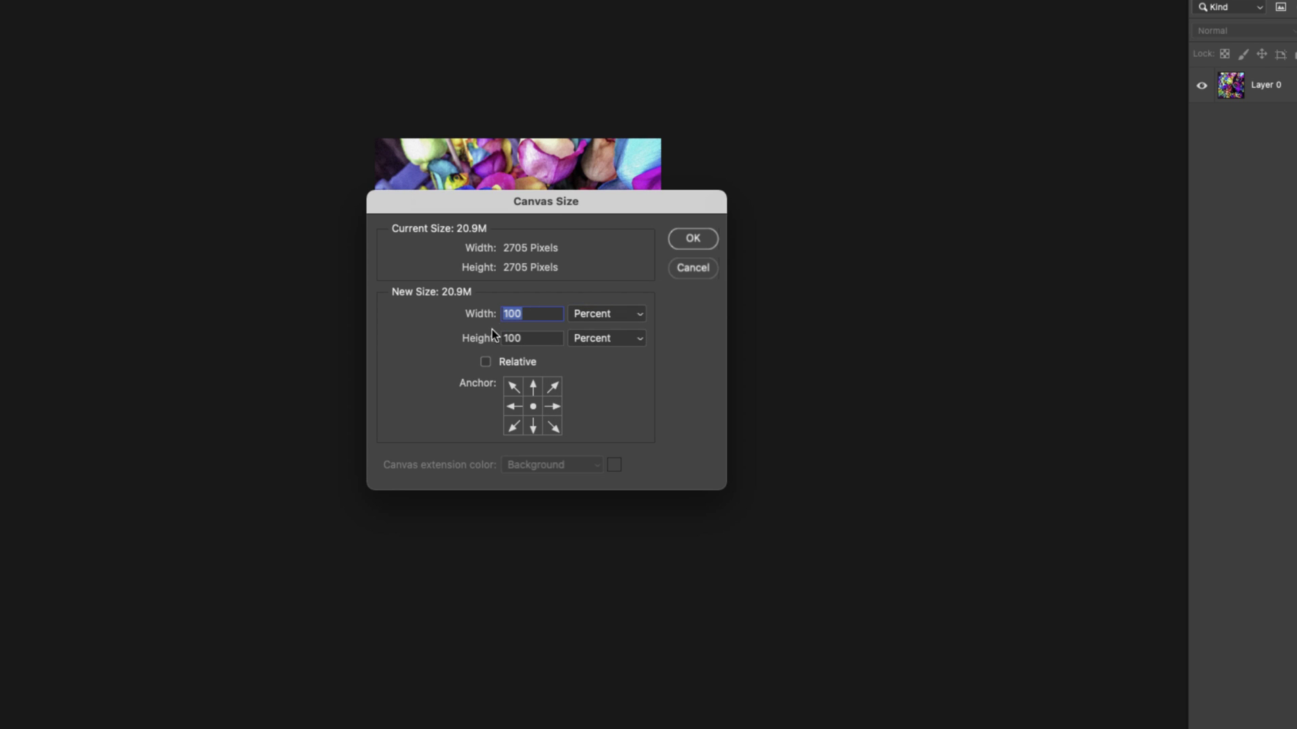
type("200")
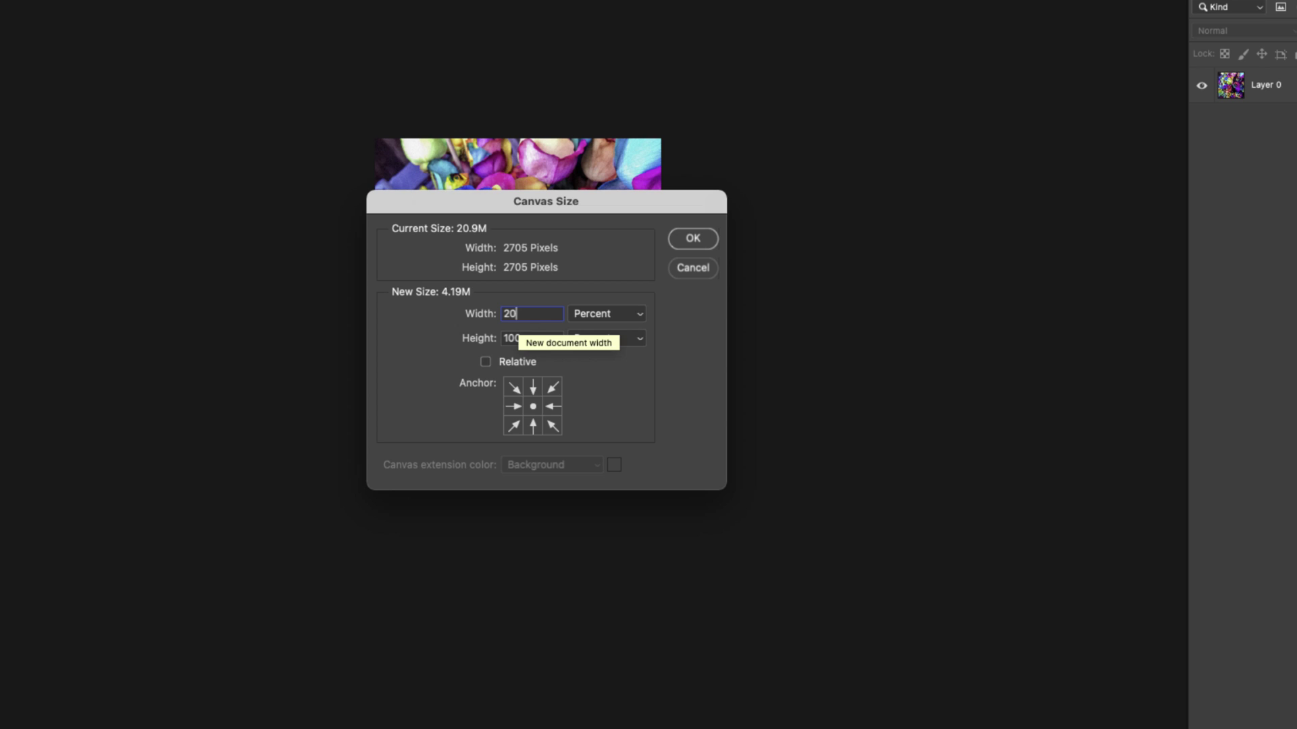
left_click(513, 405)
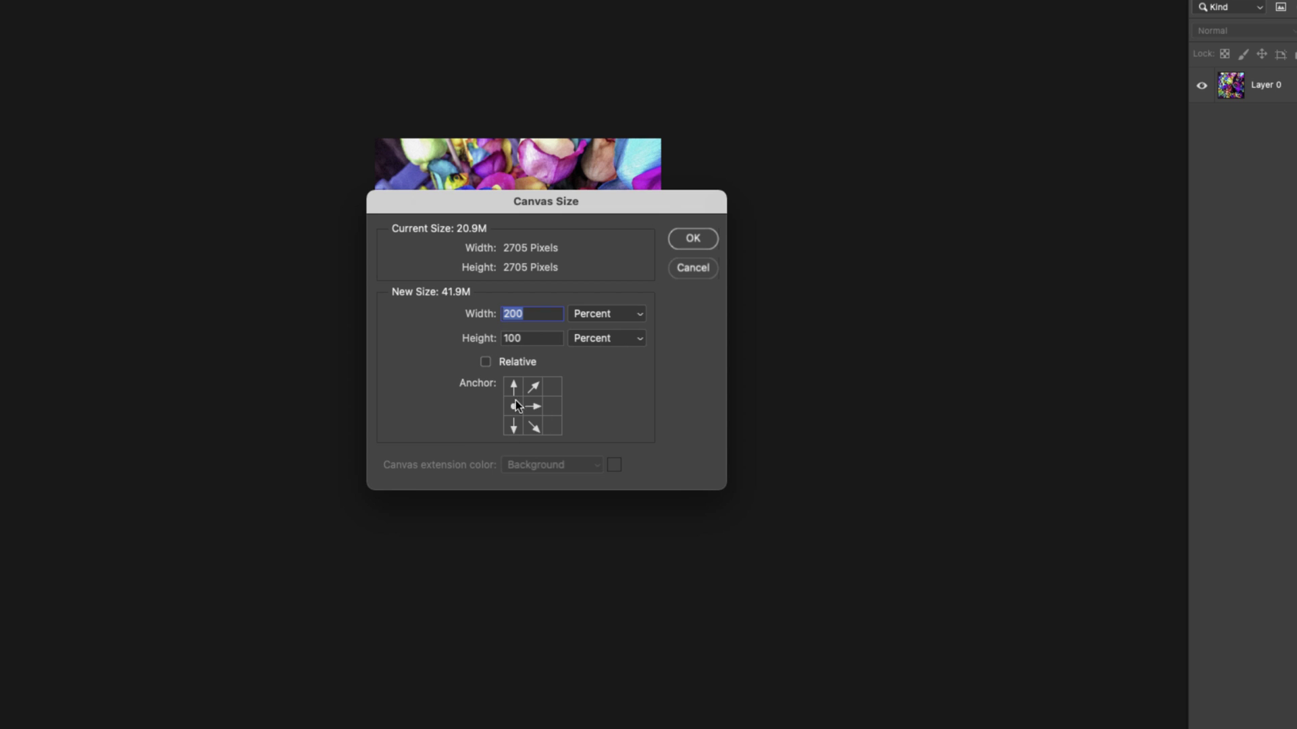
left_click(694, 240)
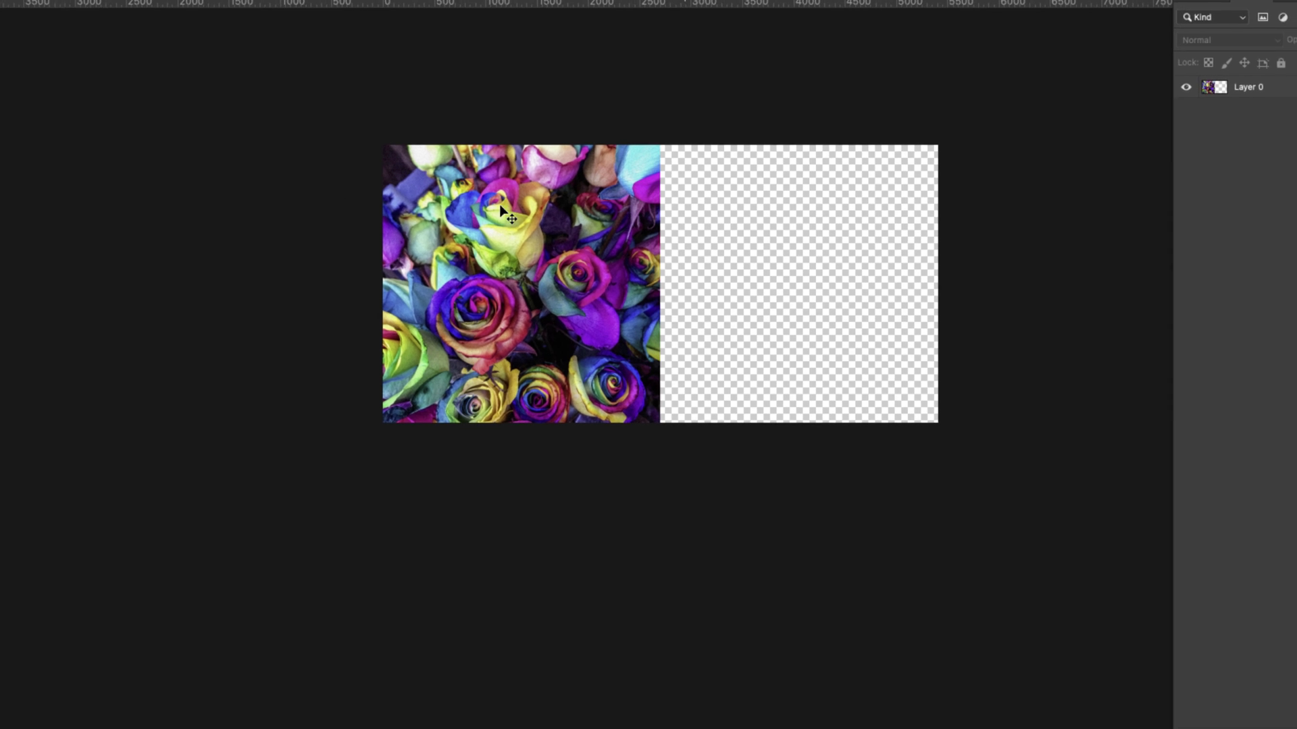
- Duplicate Layer 0, move the copy into the right half and flip it horizontally
left_click(1131, 140)
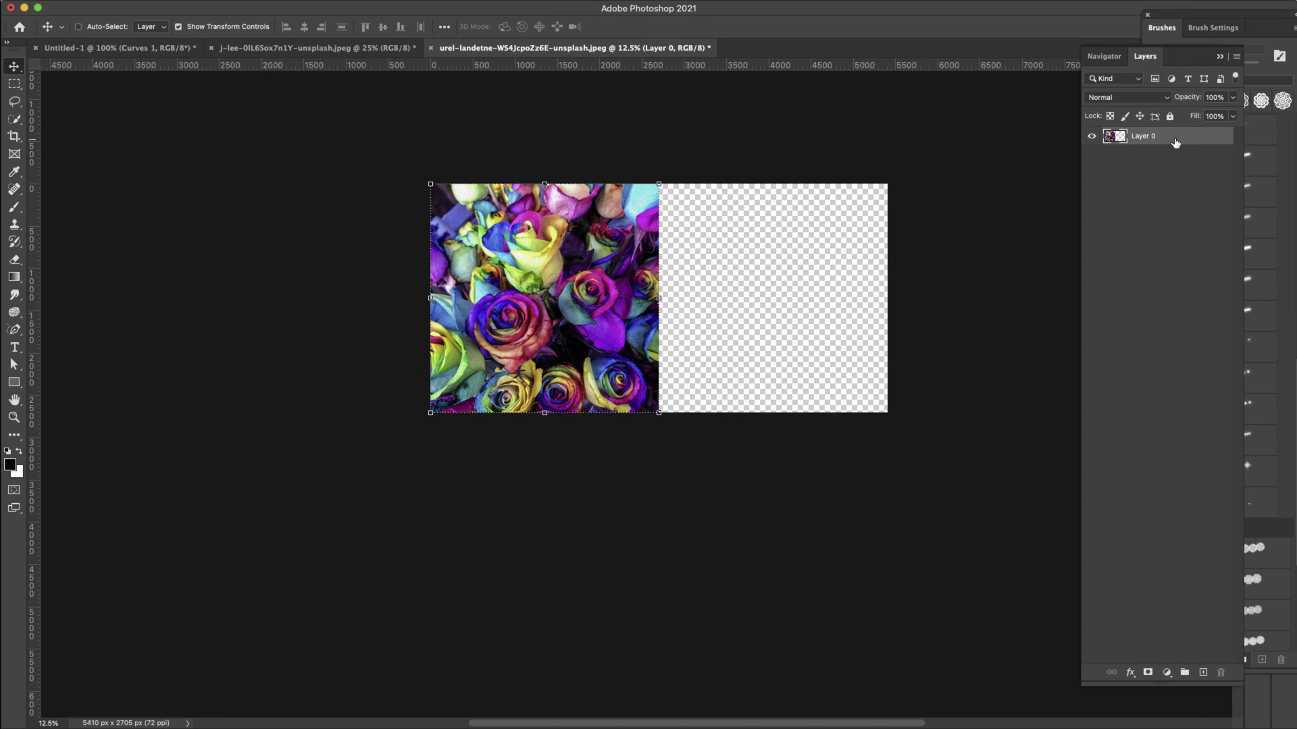
key("super+j")
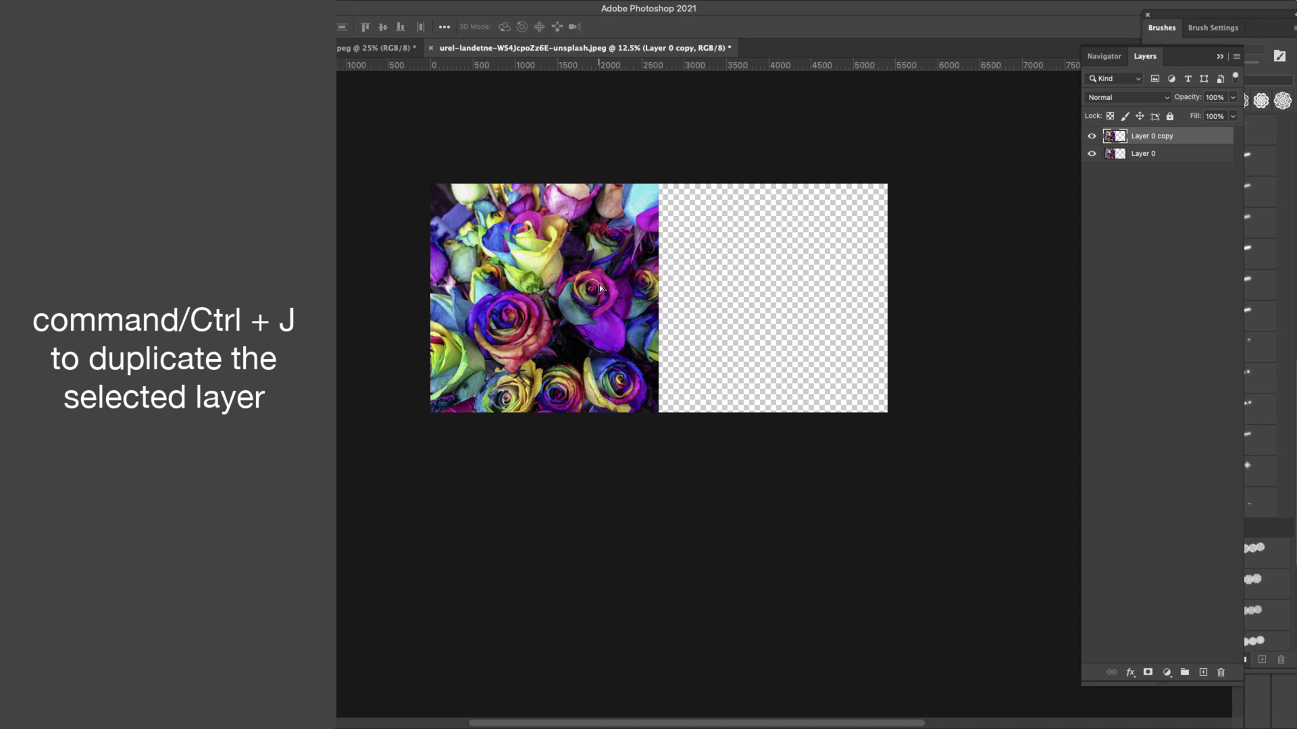
left_click_drag(599, 285, 825, 289)
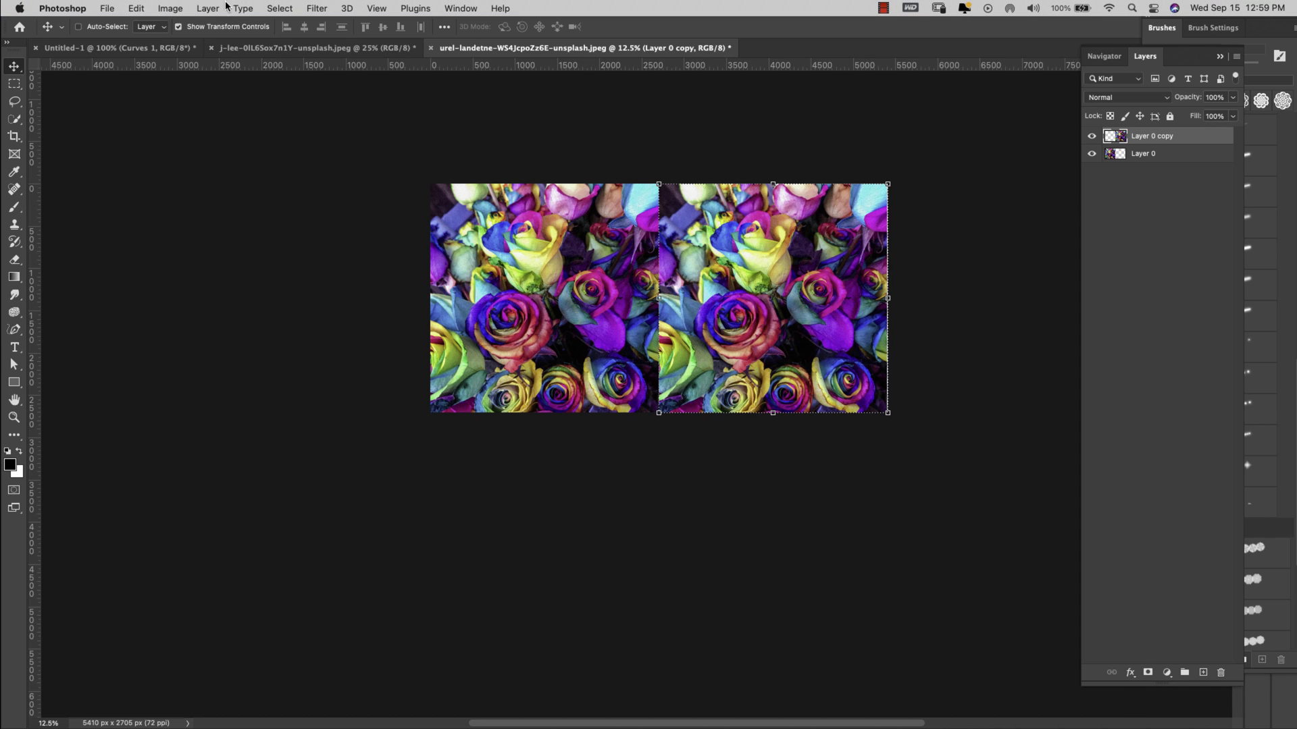
left_click(134, 8)
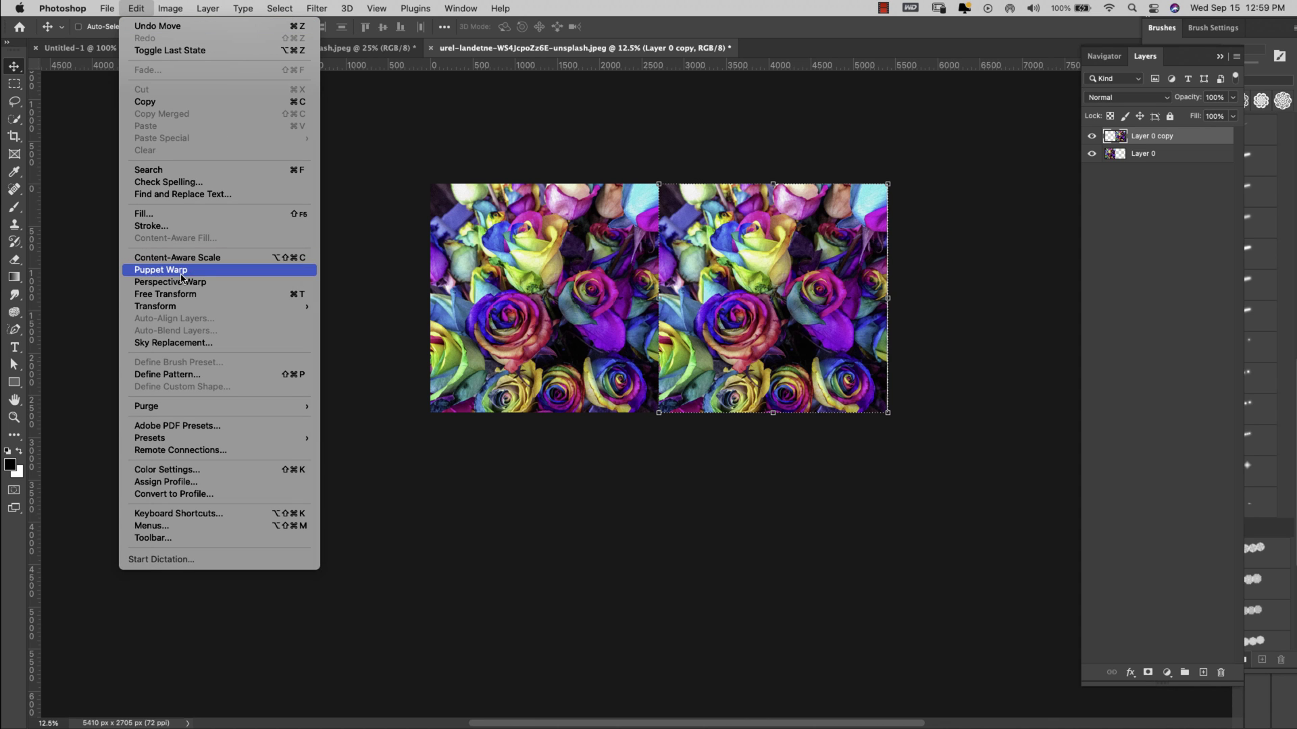
mouse_move(182, 306)
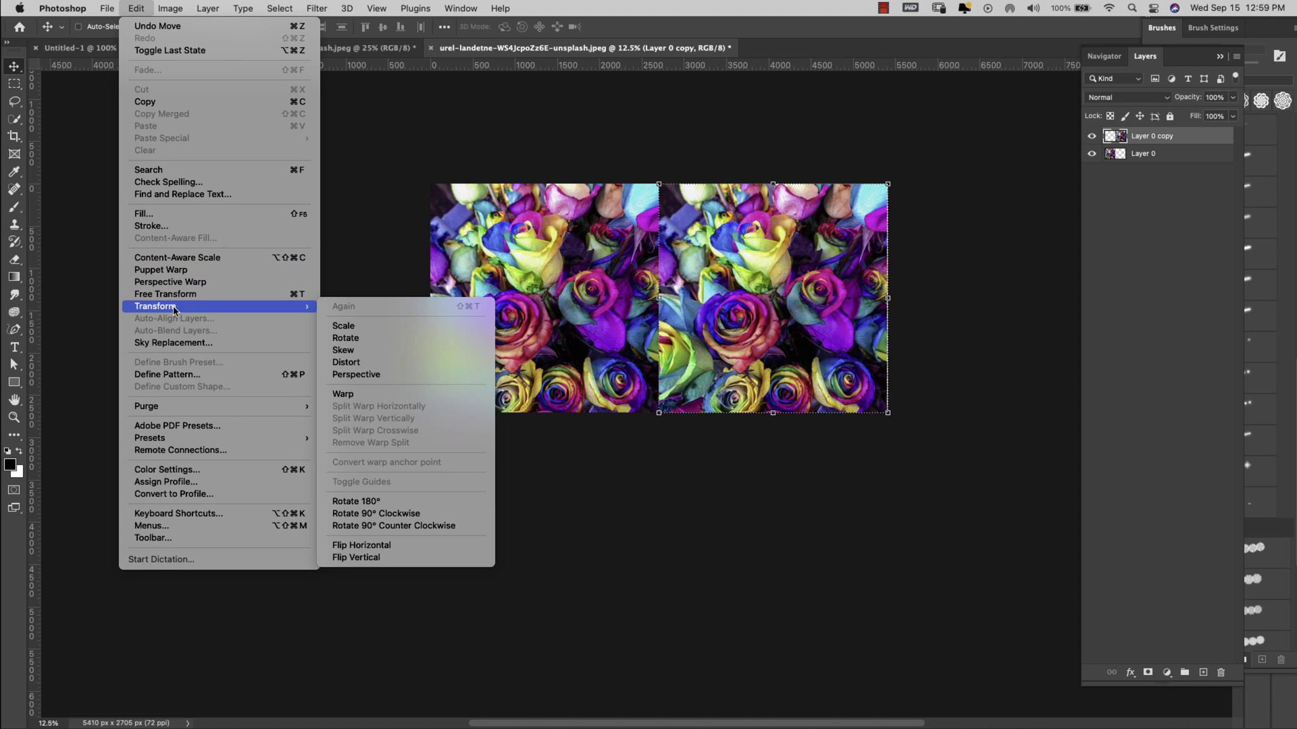
left_click(362, 546)
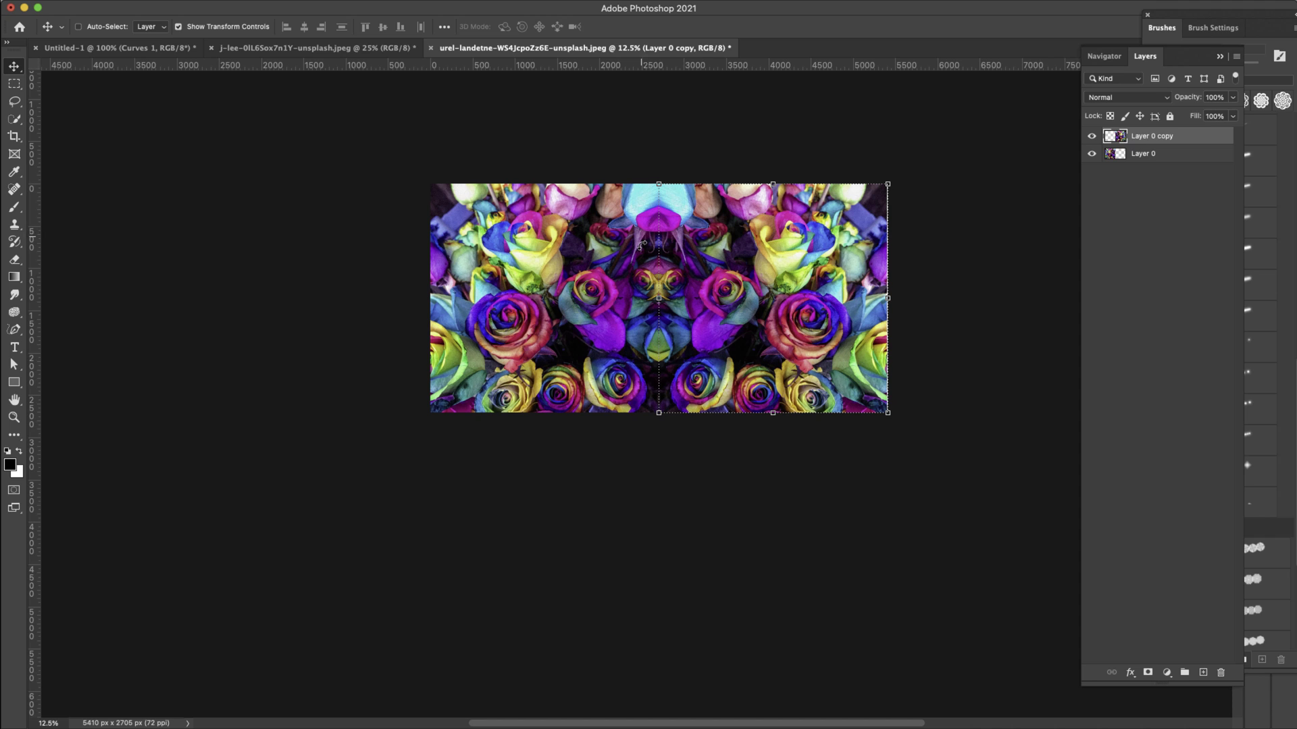
left_click(1122, 329)
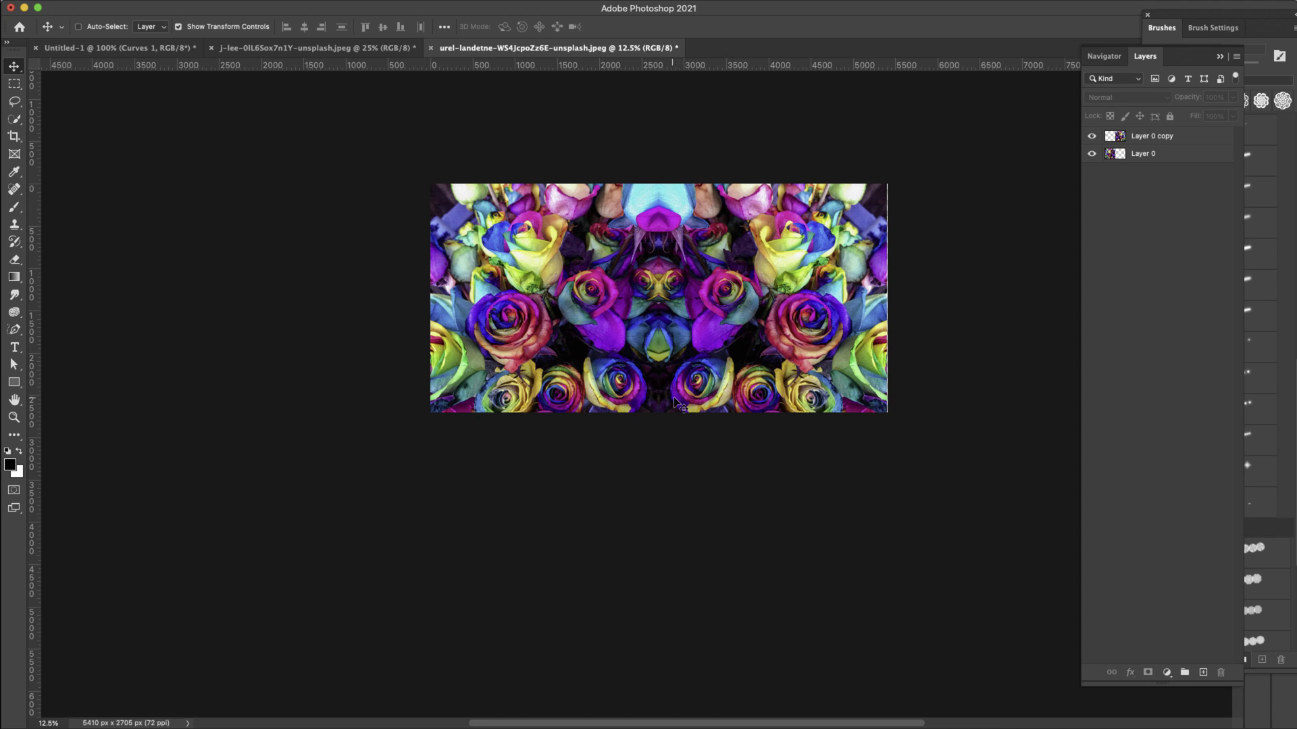
- Merge Layer 0 and Layer 0 copy into a single Layer 0 copy
left_click(1167, 159)
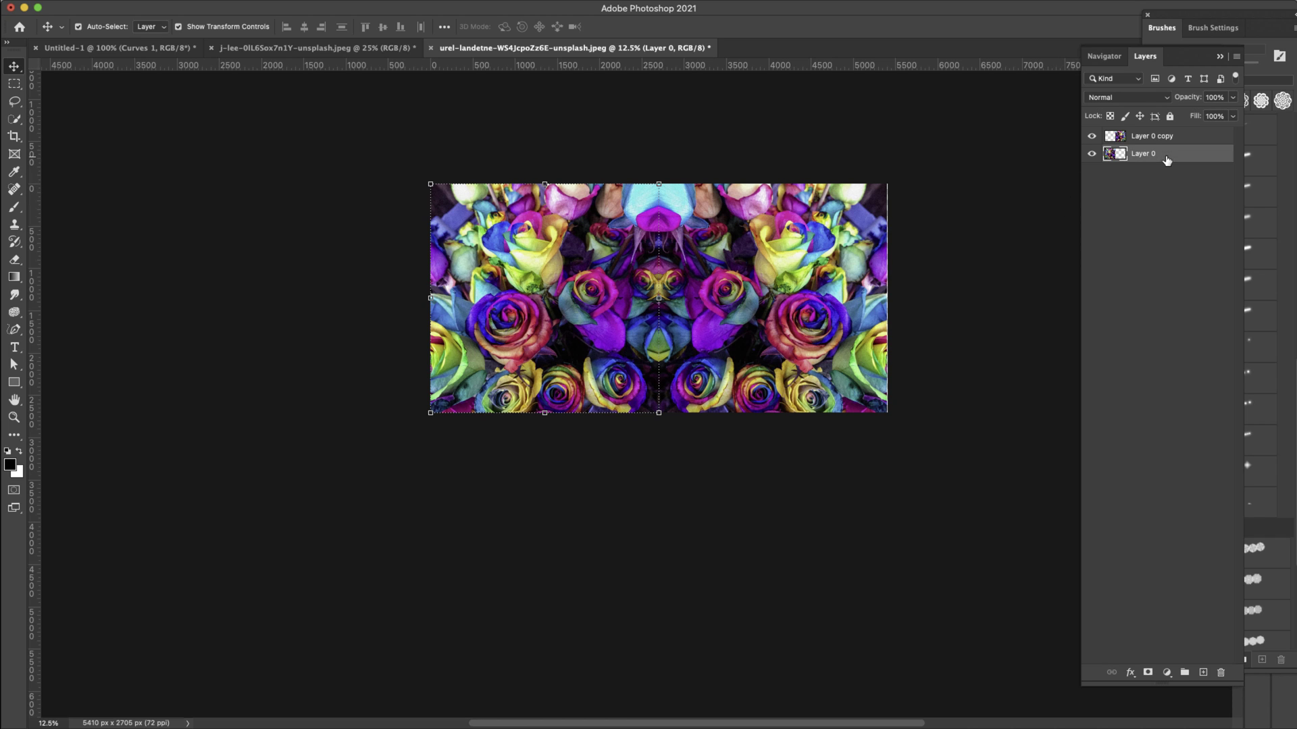
left_click(1166, 139, "shift")
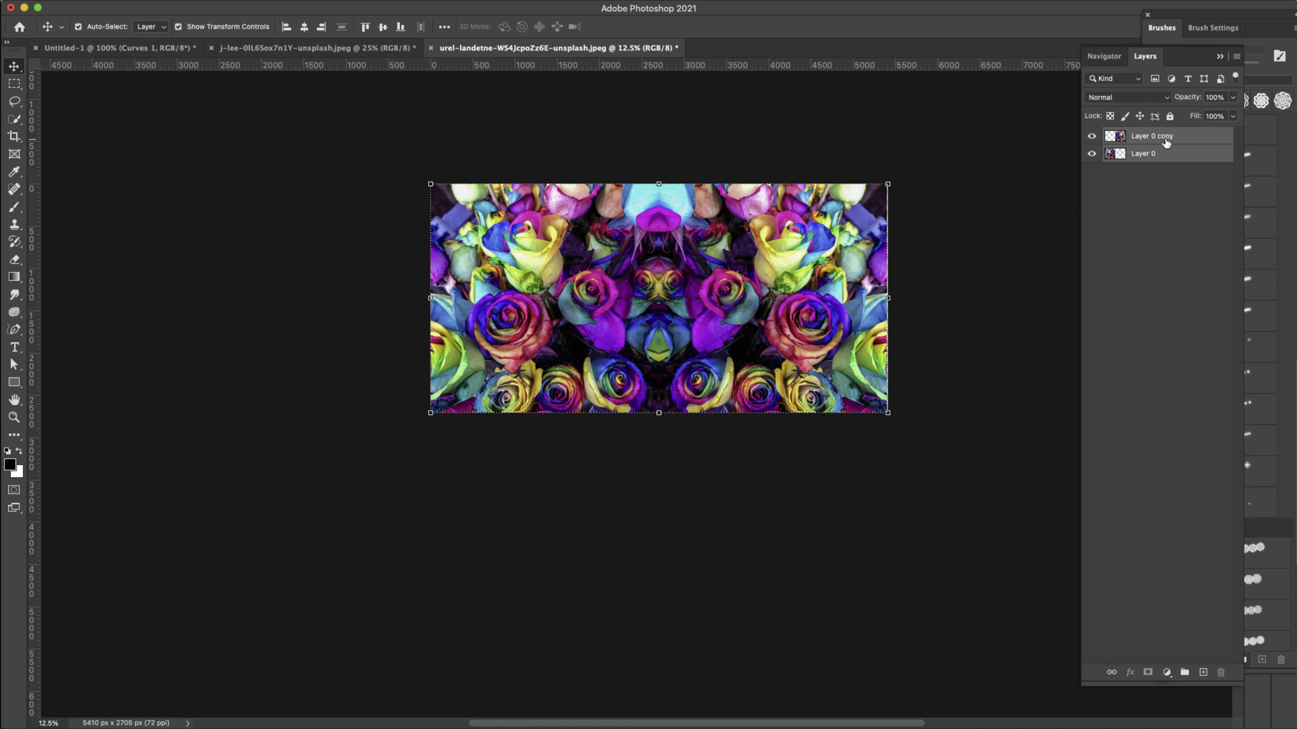
key("super+e")
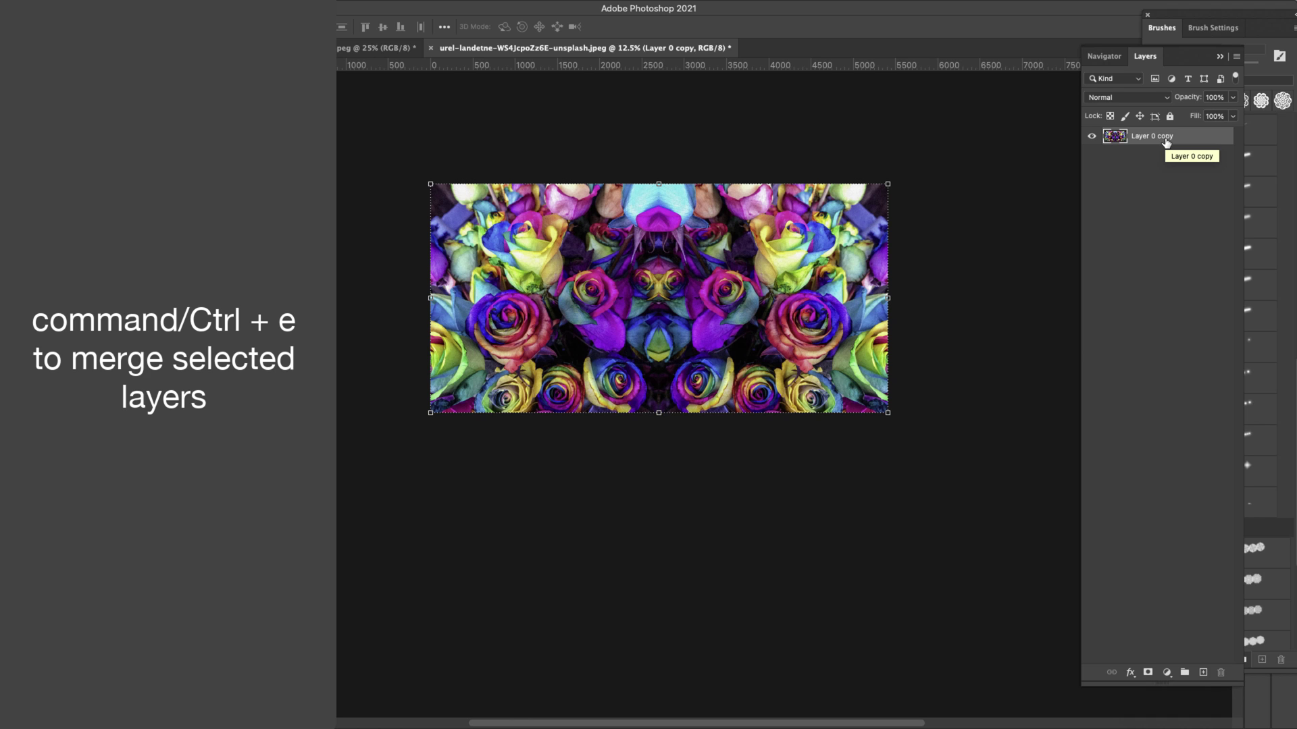
left_click(1164, 392)
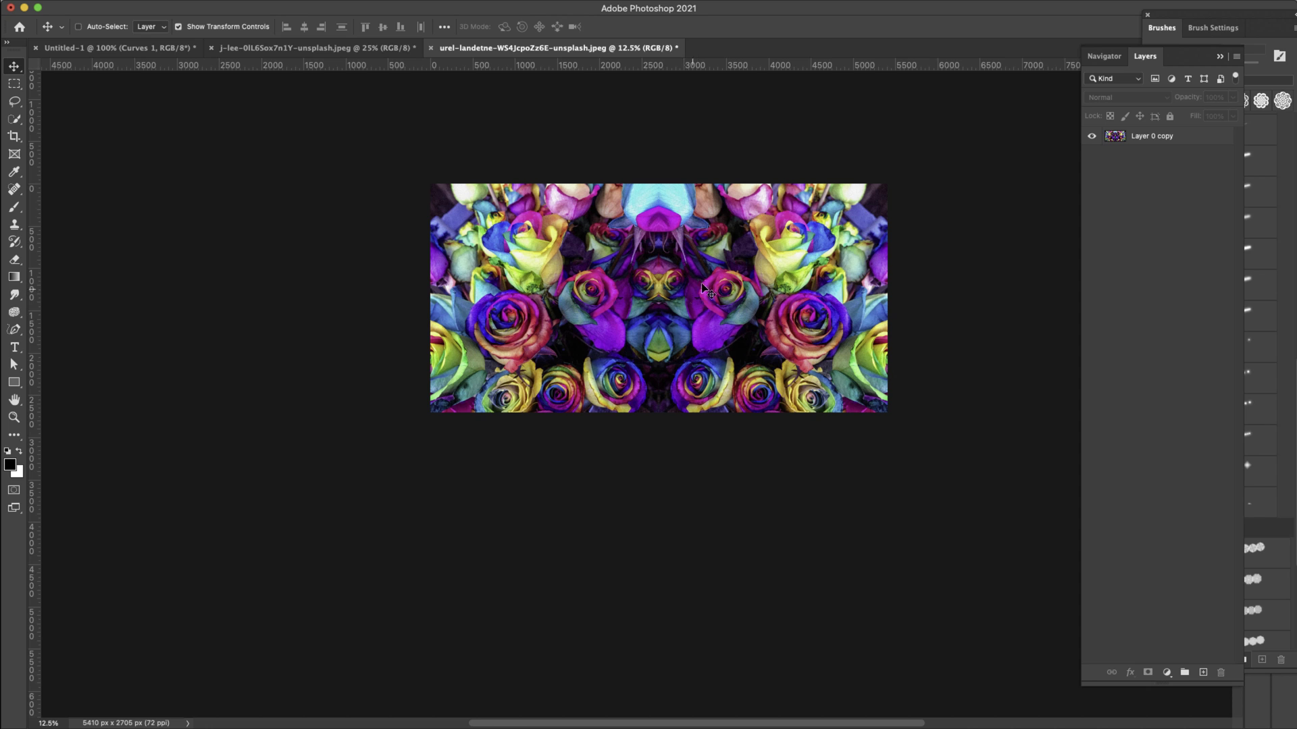
- Double the canvas height to 200% (5410 × 5410 px), anchored at bottom-middle
mouse_move(259, 3)
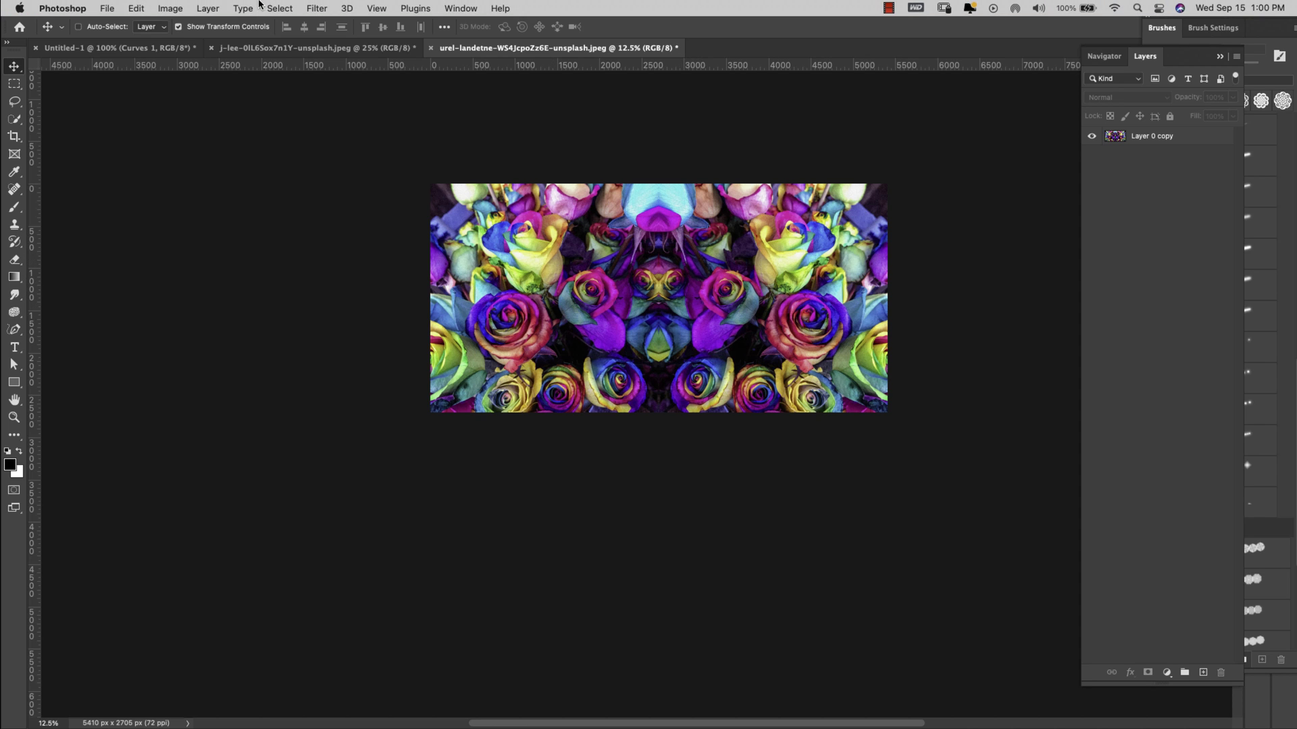
left_click(164, 10)
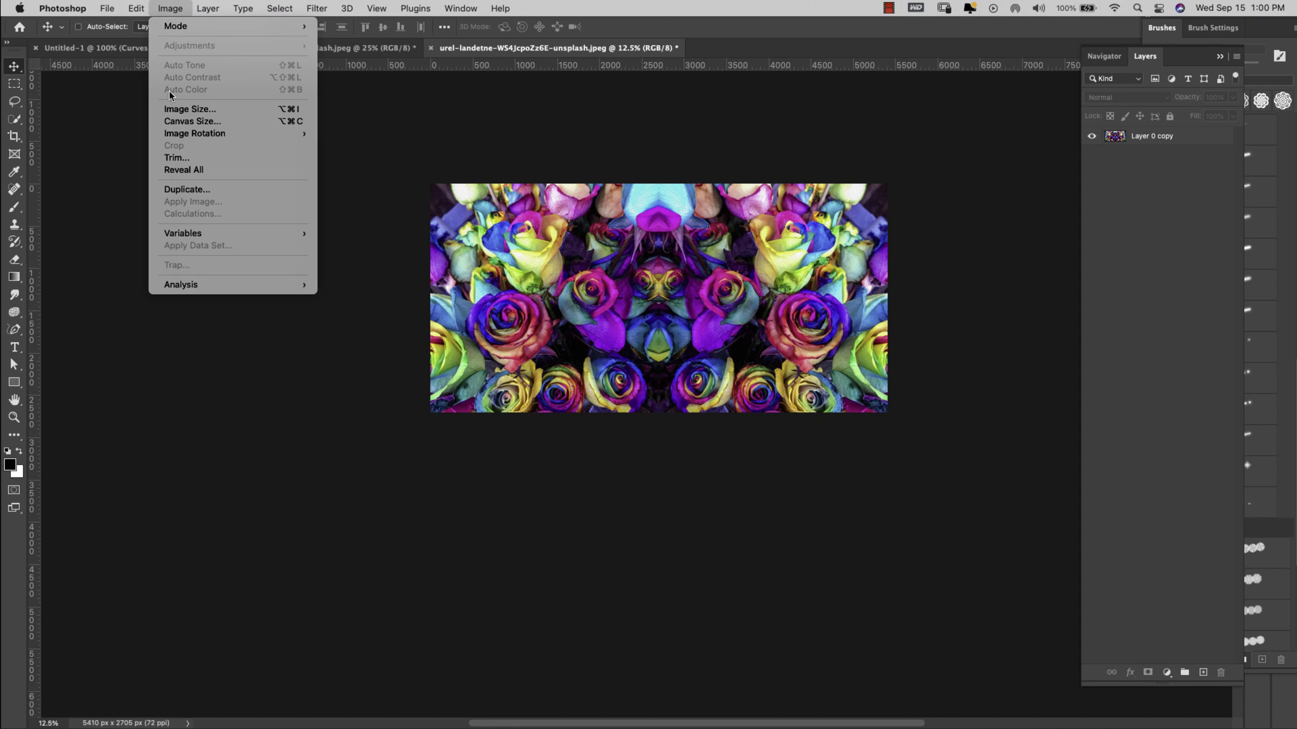
left_click(177, 121)
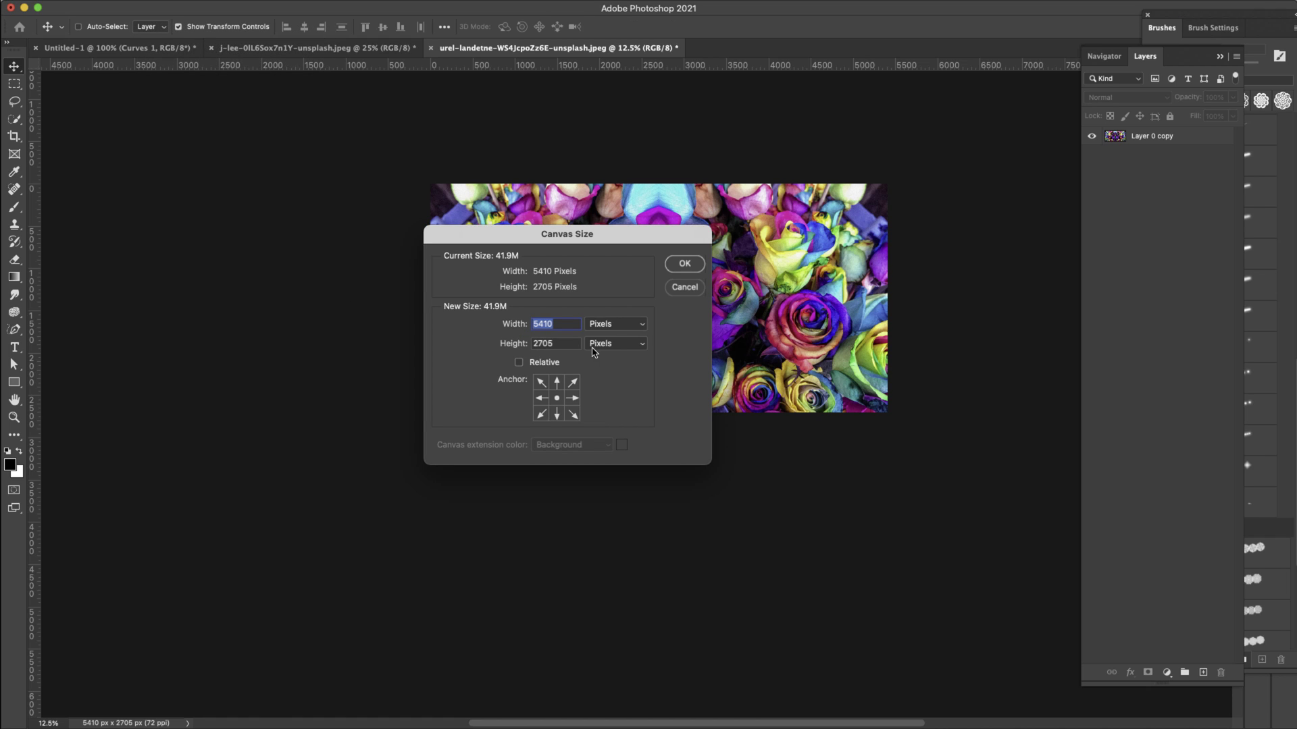
left_click(611, 345)
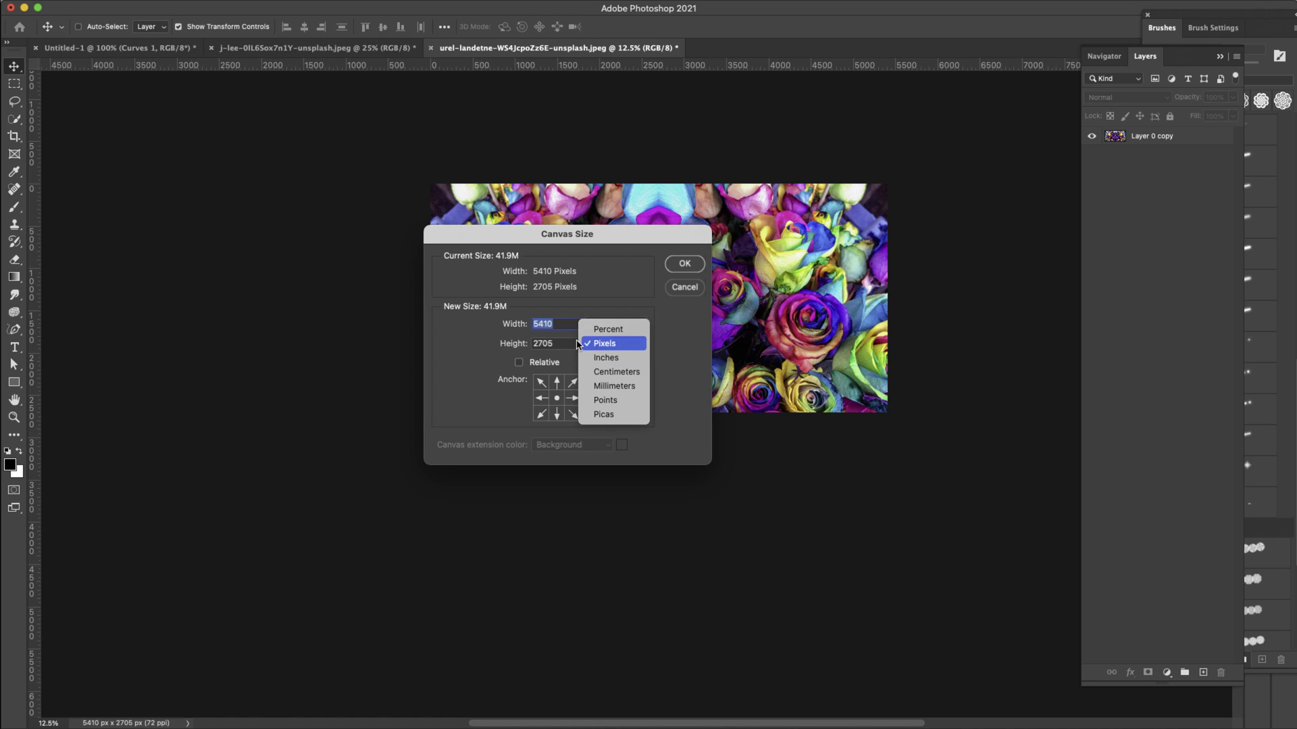
left_click(619, 330)
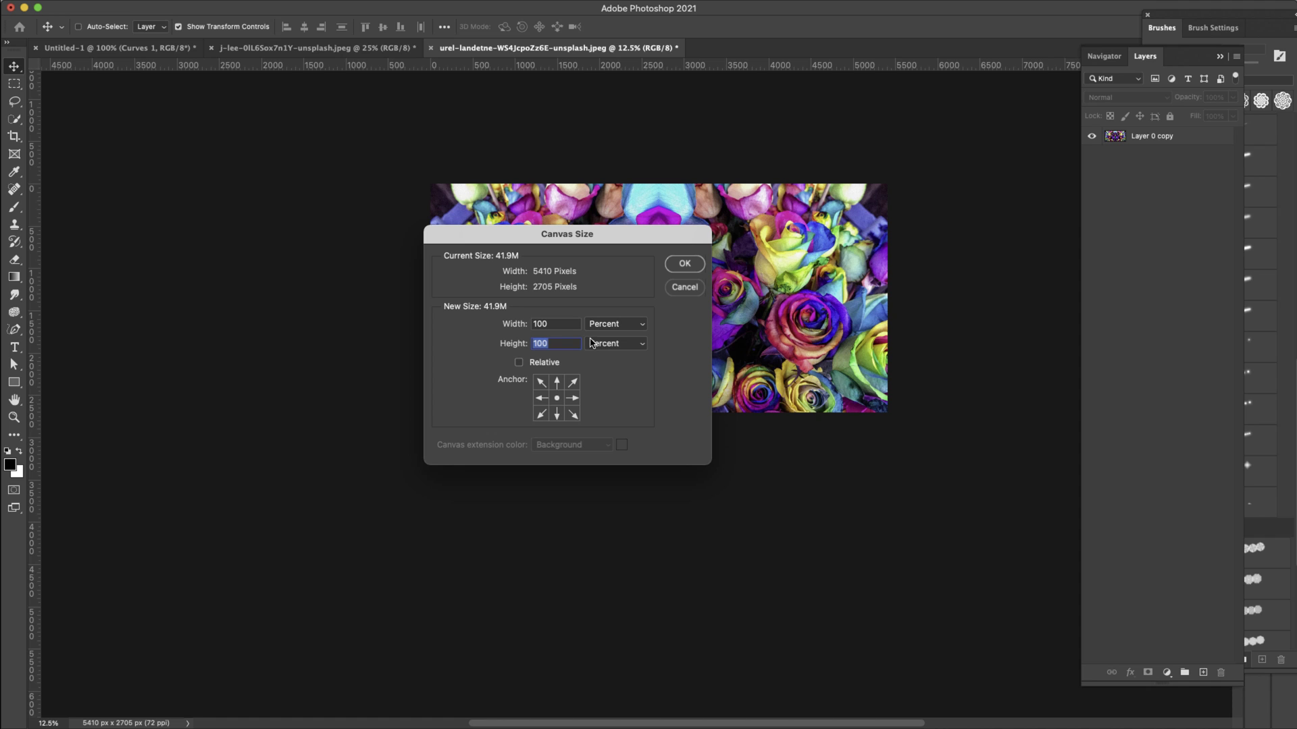
type("200")
left_click(557, 383)
left_click(557, 413)
left_click(684, 263)
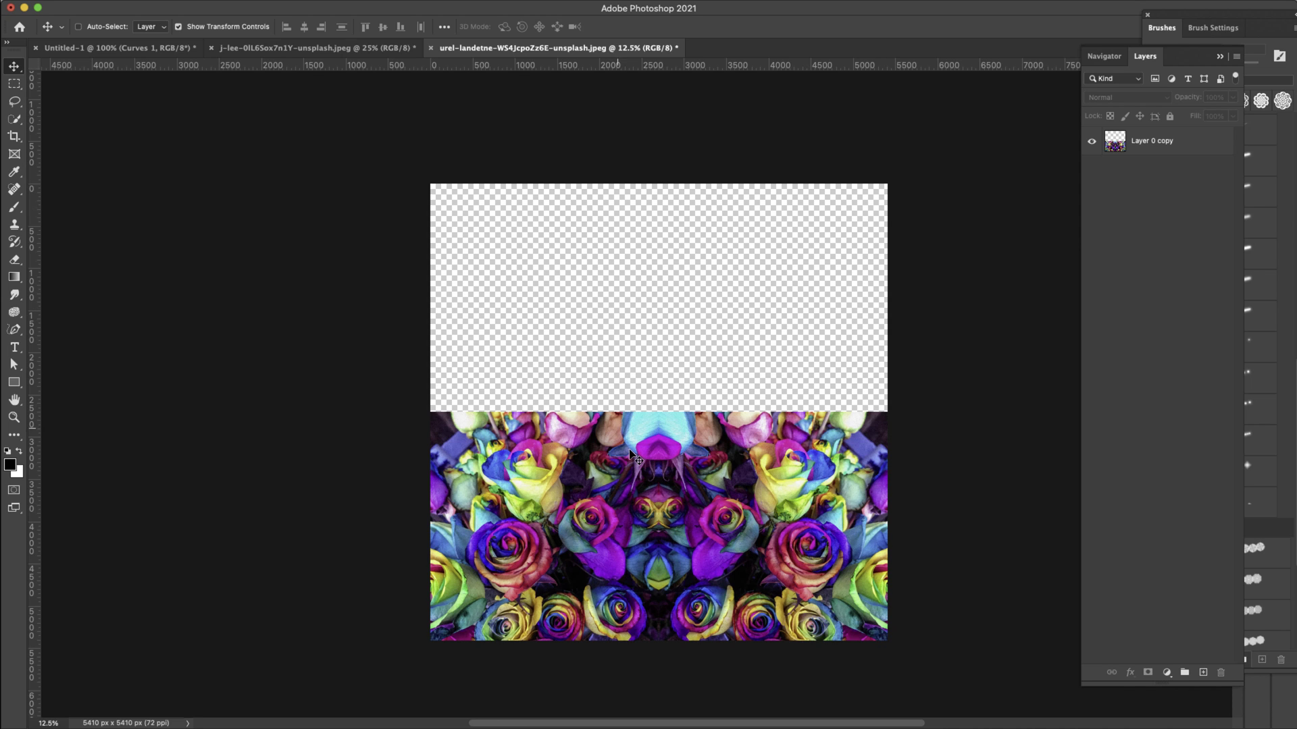
- Duplicate the rose strip, flip it vertically into the top half, and select both layers
left_click(1205, 144)
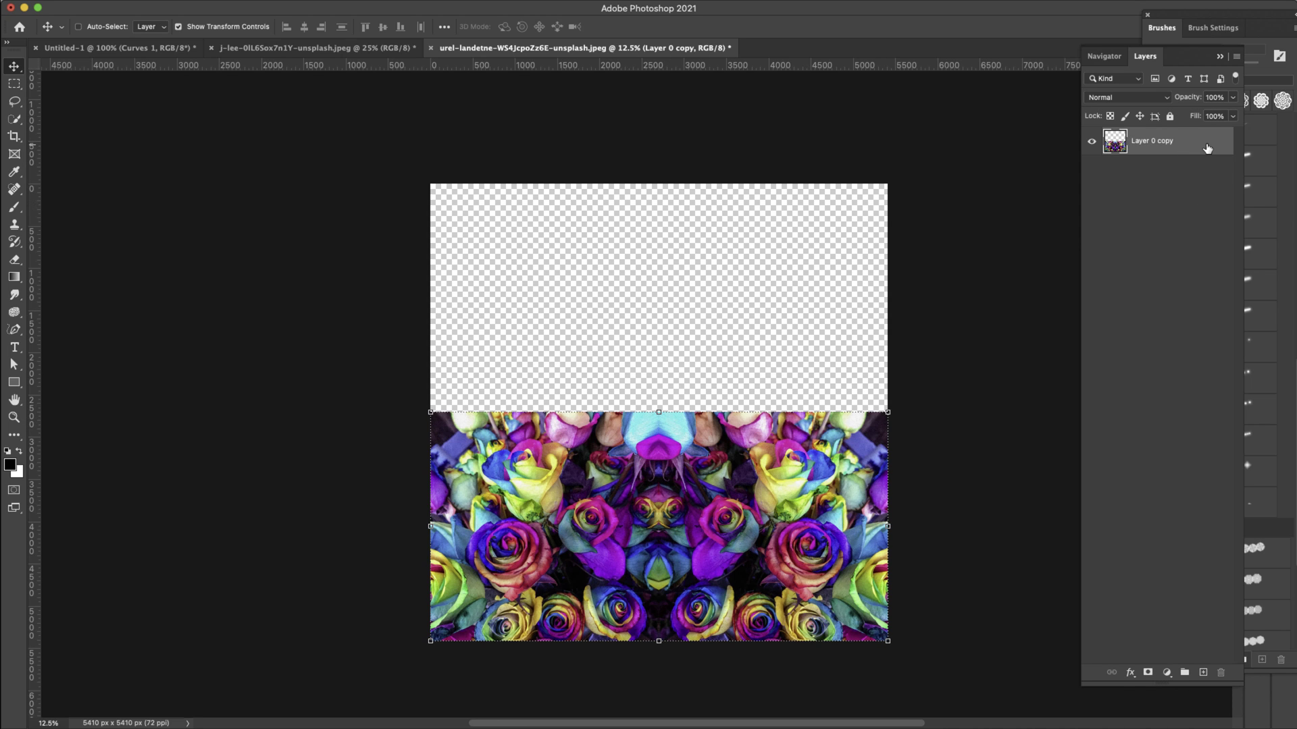
key("super+j")
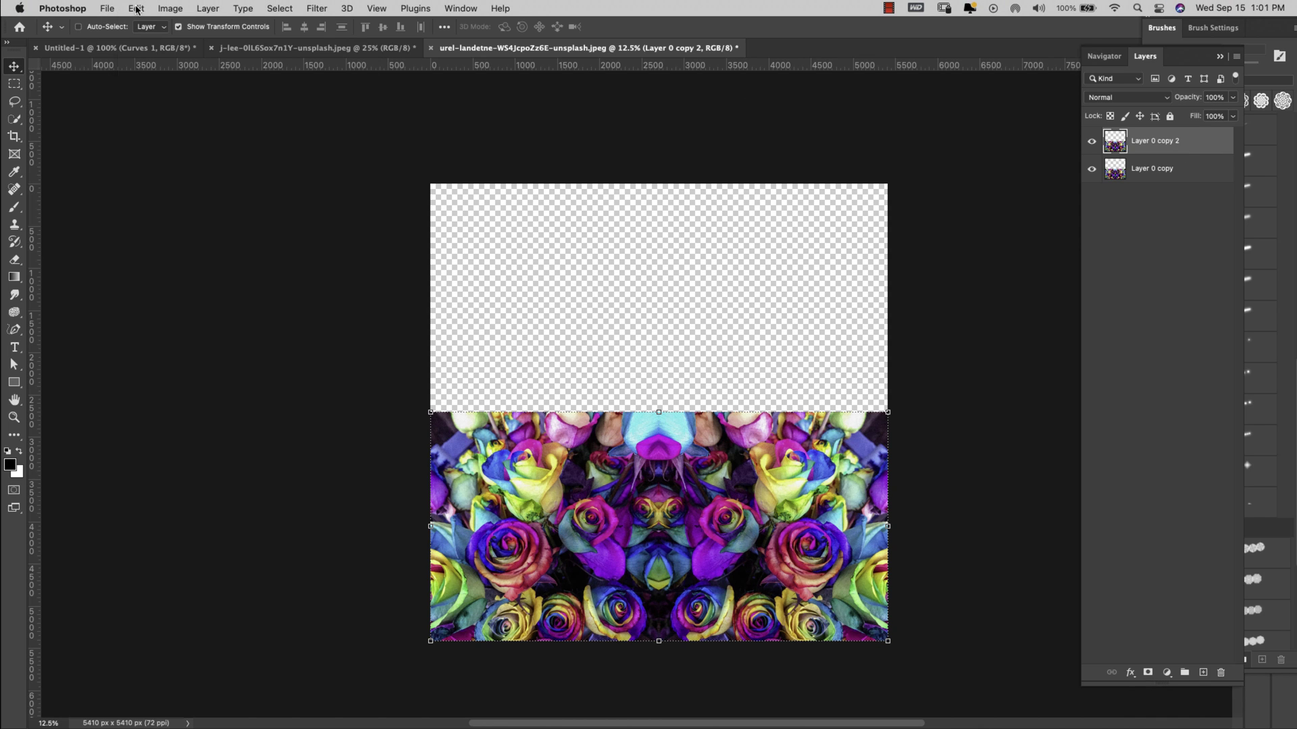
left_click(136, 9)
mouse_move(176, 307)
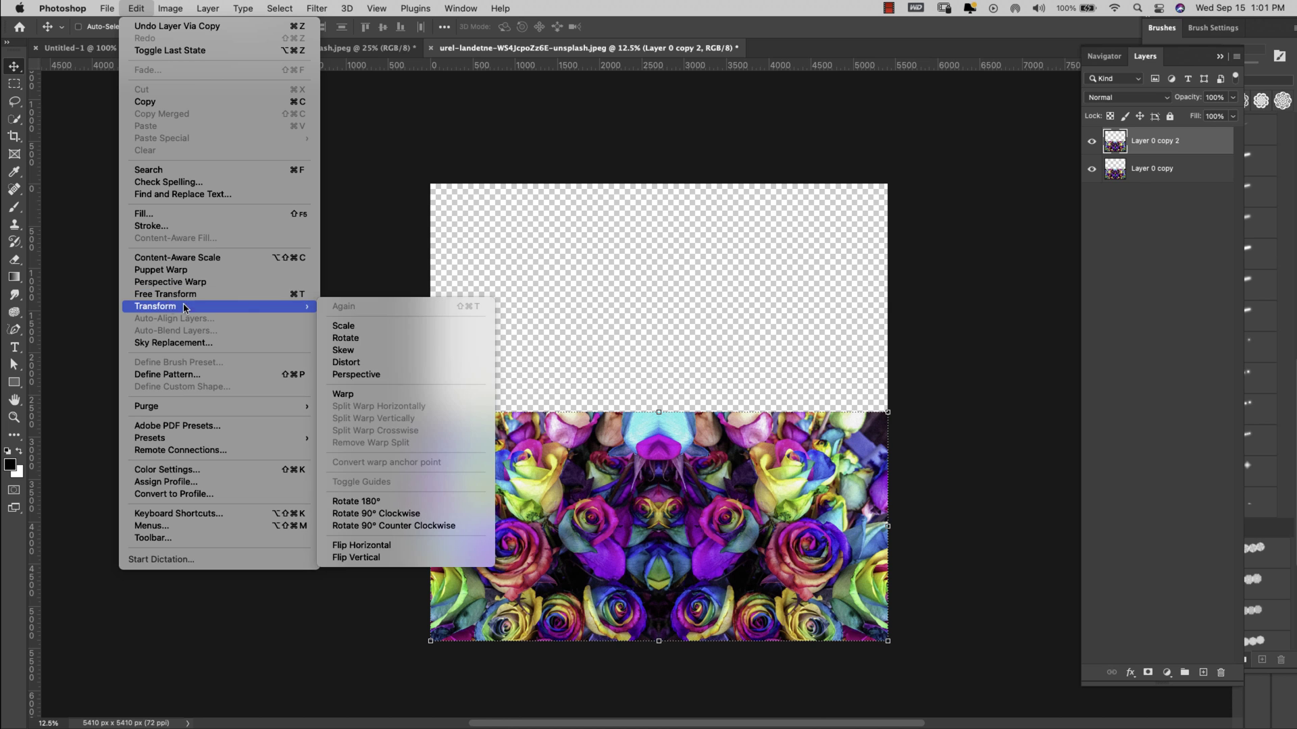
left_click(368, 557)
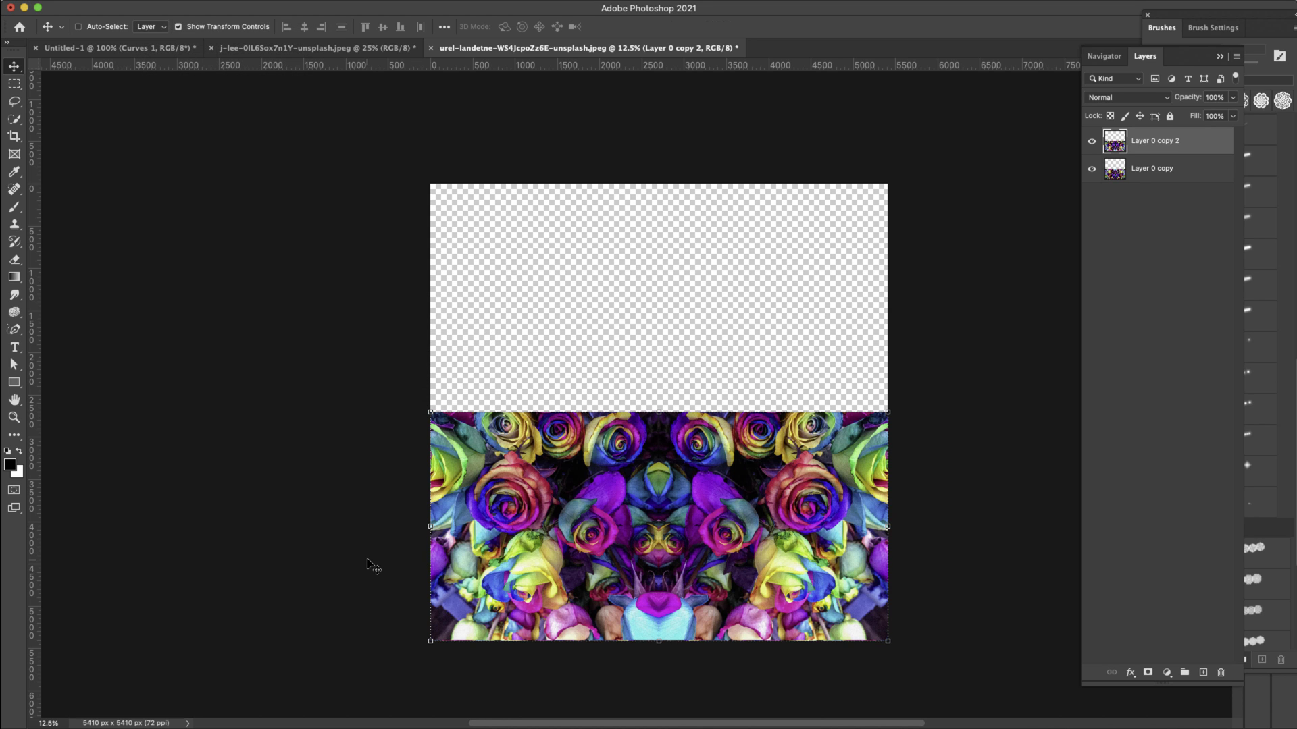
left_click_drag(615, 572, 617, 344)
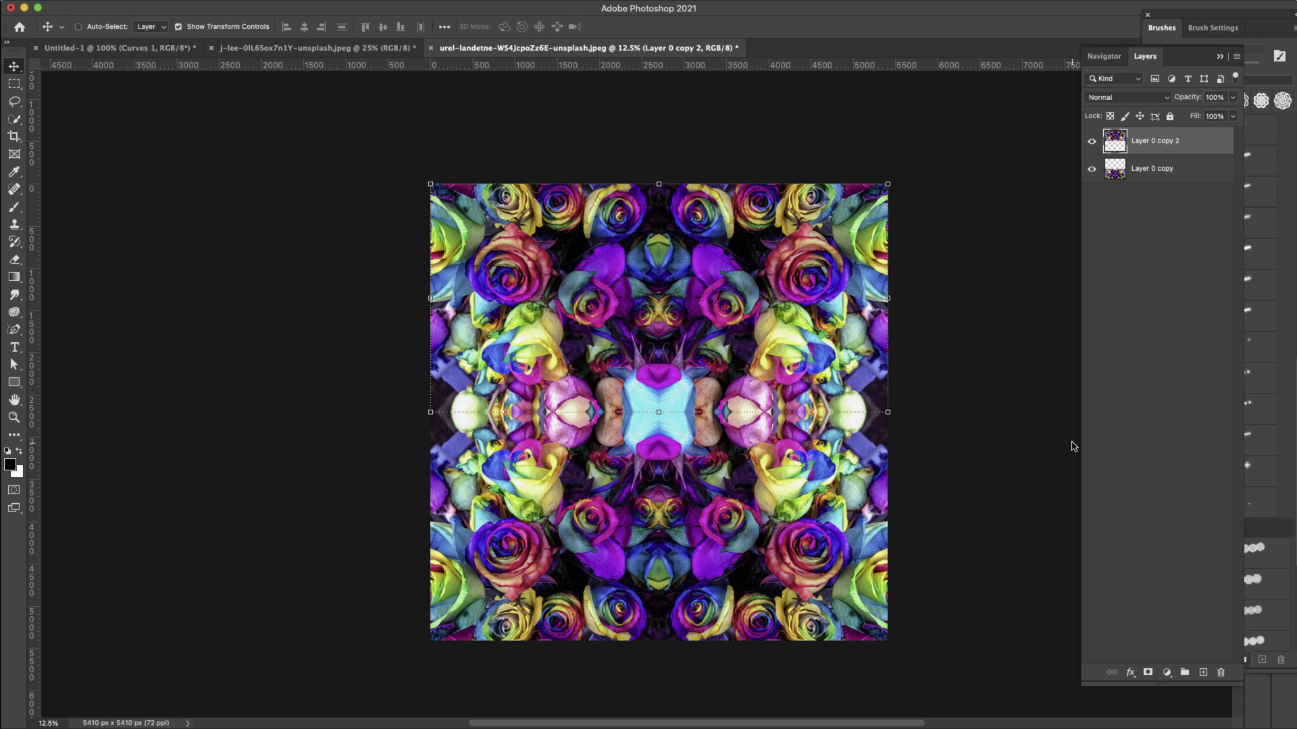
left_click(1161, 406)
left_click(1190, 172)
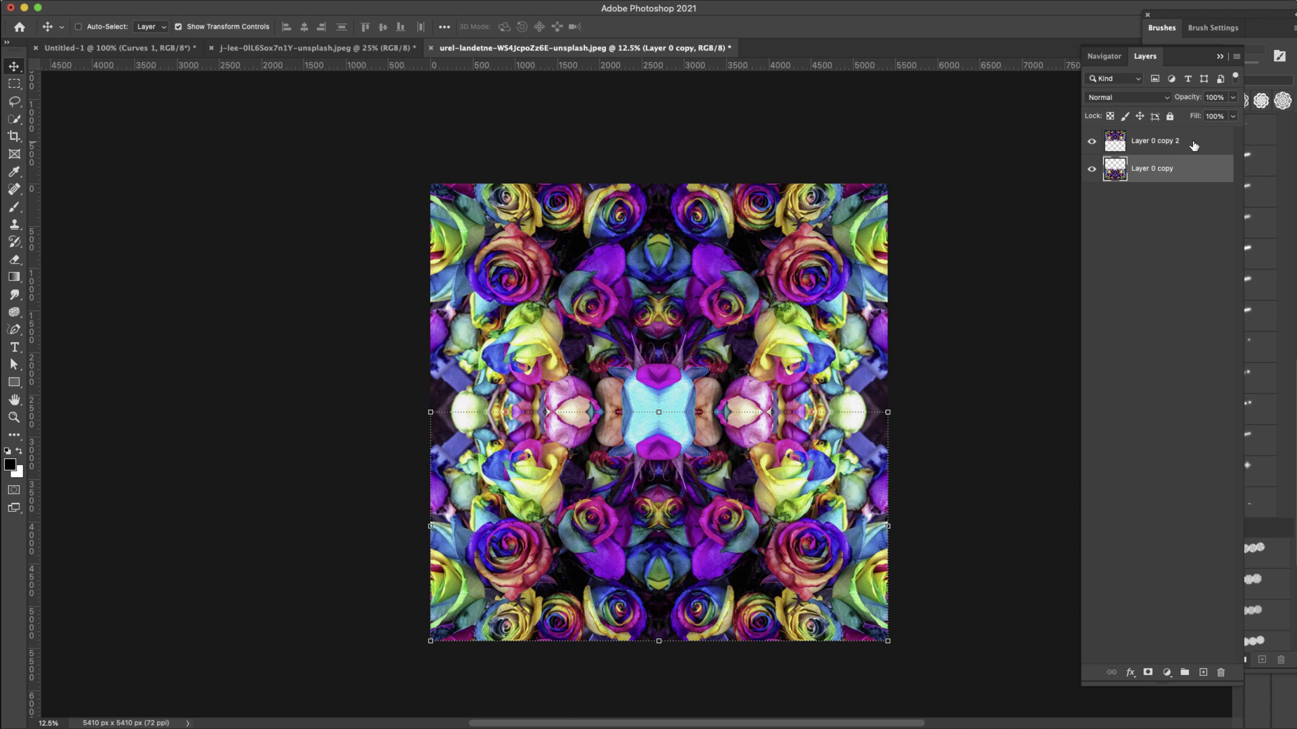
left_click(1193, 146, "super")
- Merge the halves into Layer 0 copy 2 and duplicate it as Layer 0 copy 3
key("super+e")
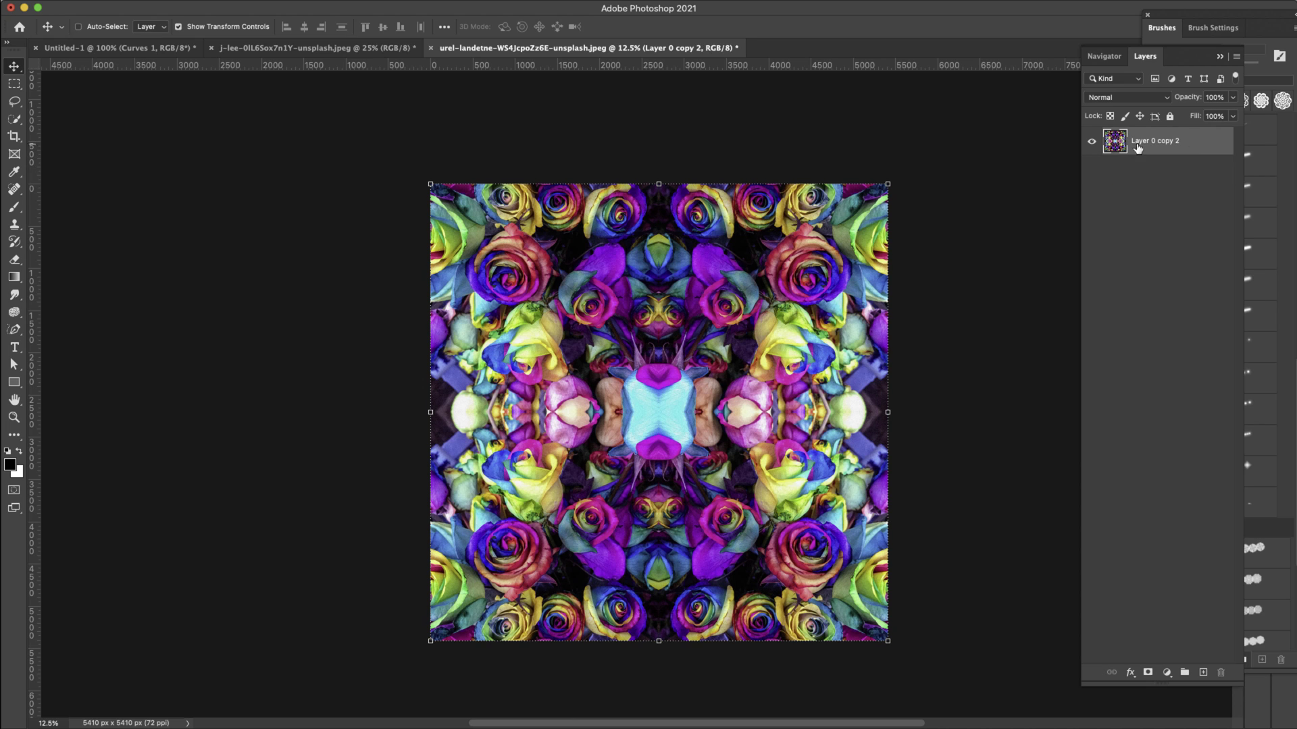
left_click(1179, 271)
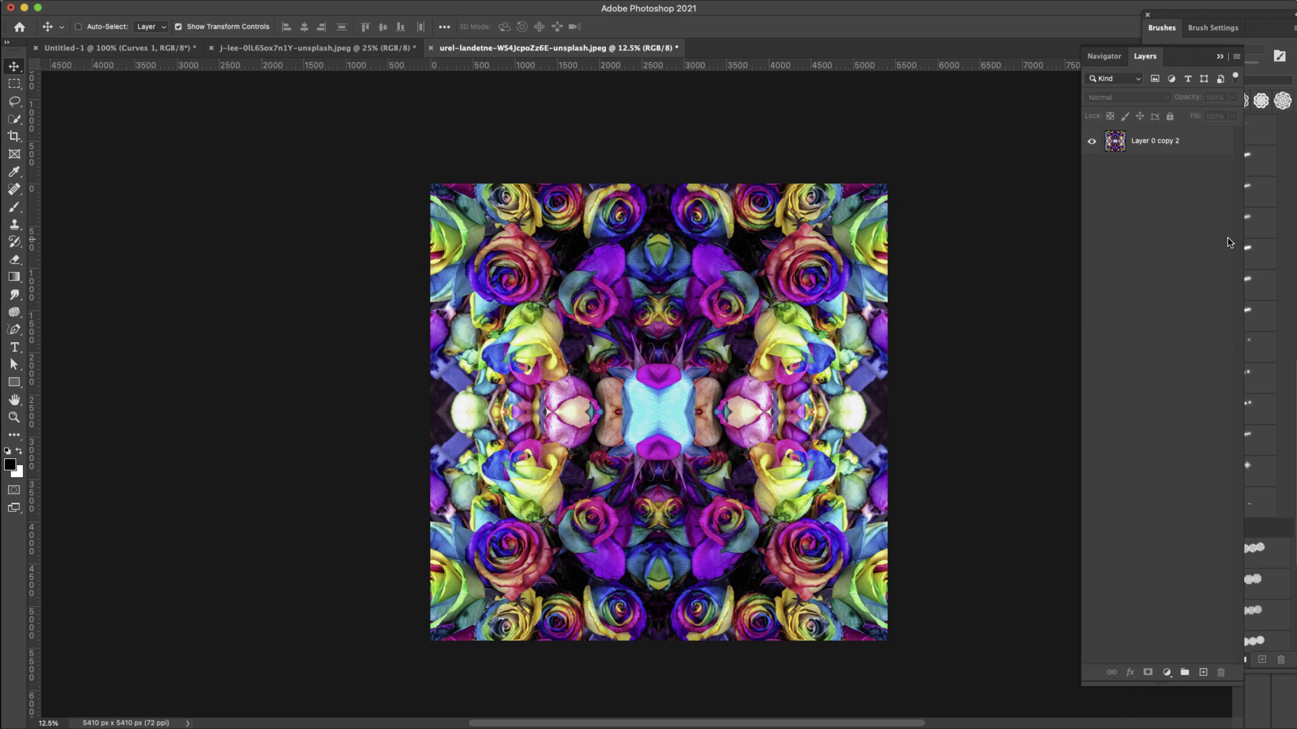
left_click(1200, 141)
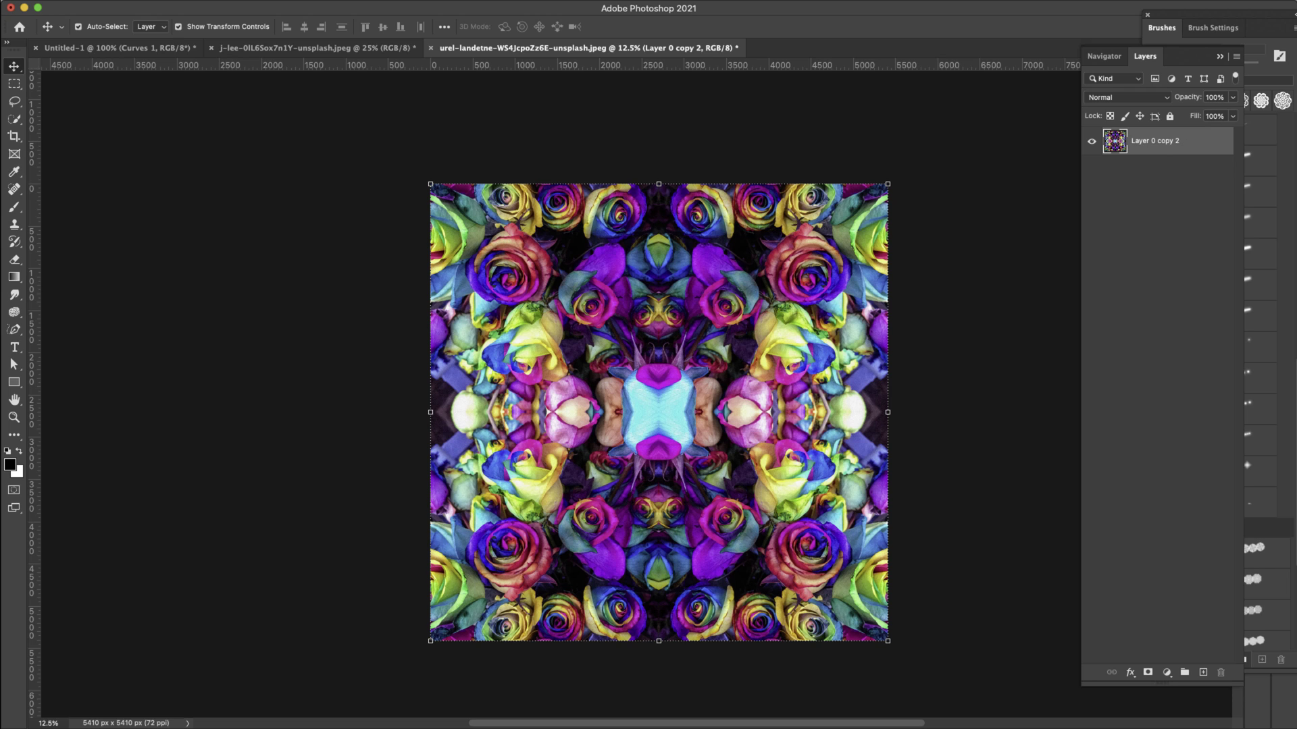
key("super+j")
- Rotate Layer 0 copy 3 by 90° clockwise and set its blend mode to Lighten
left_click(137, 8)
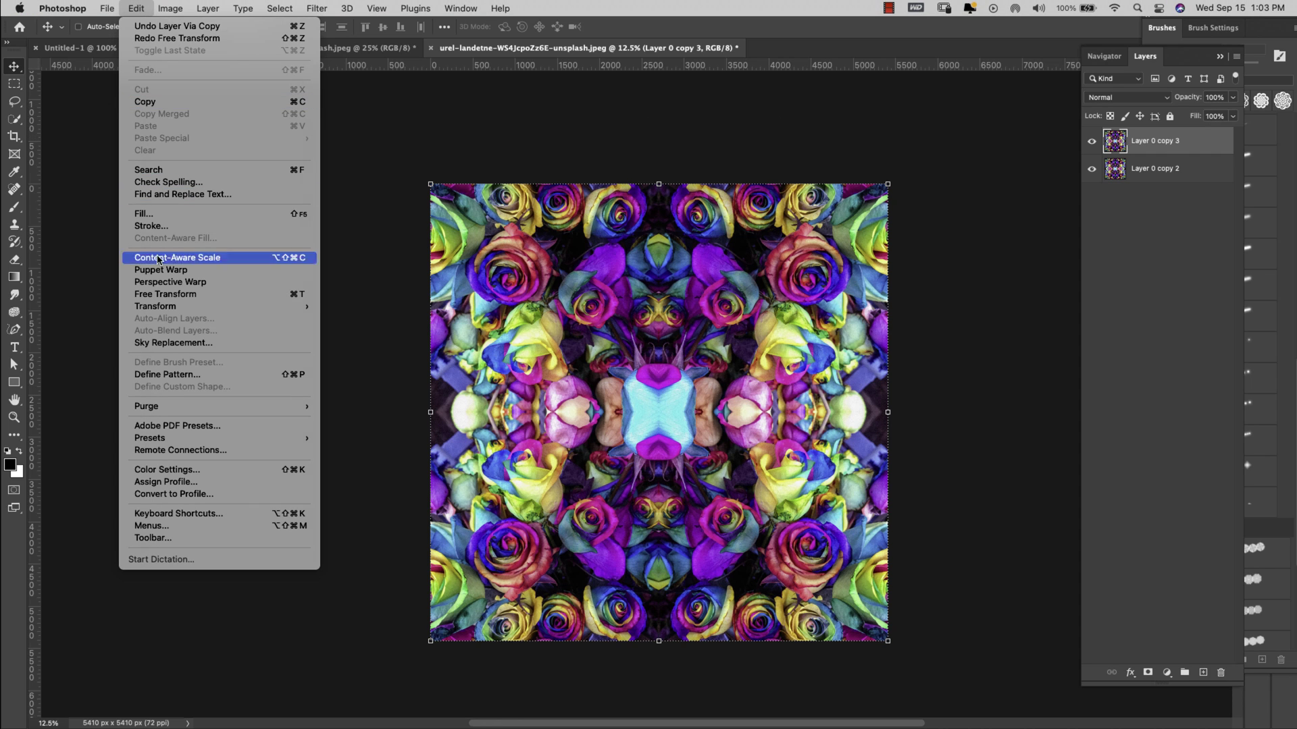
mouse_move(159, 307)
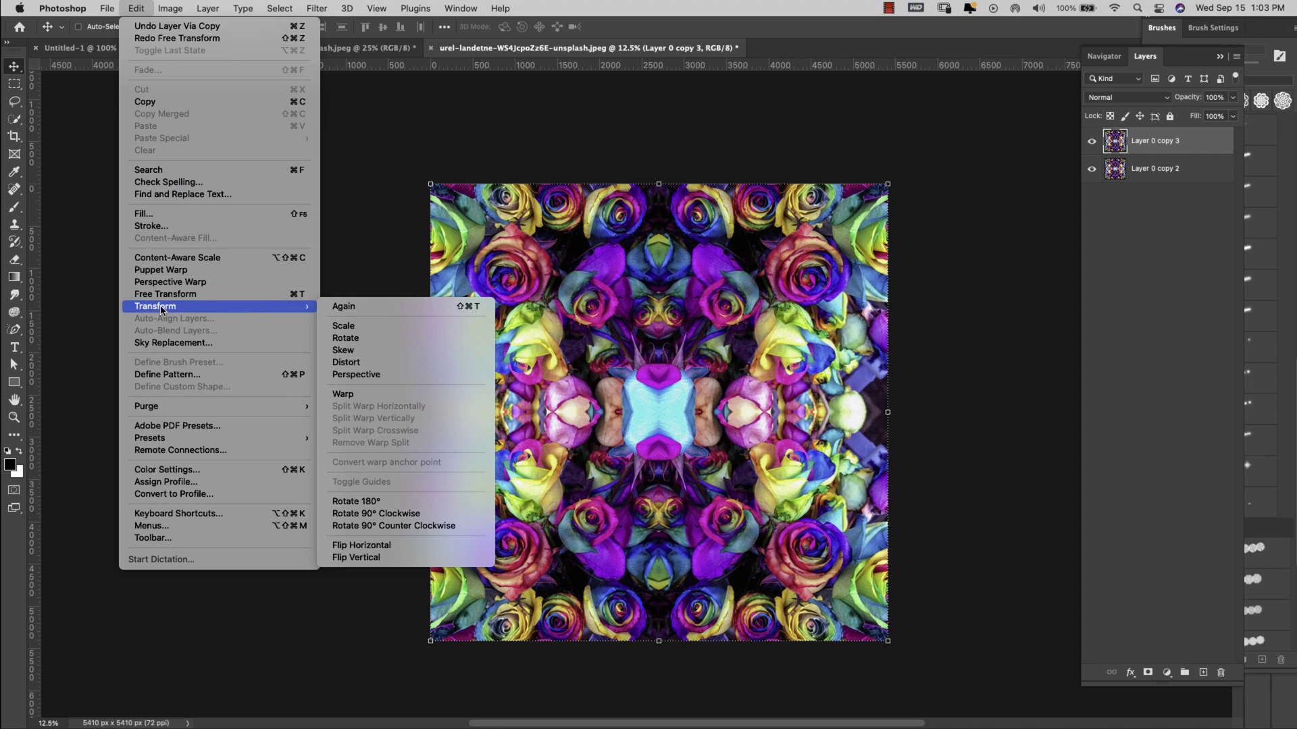
left_click(406, 515)
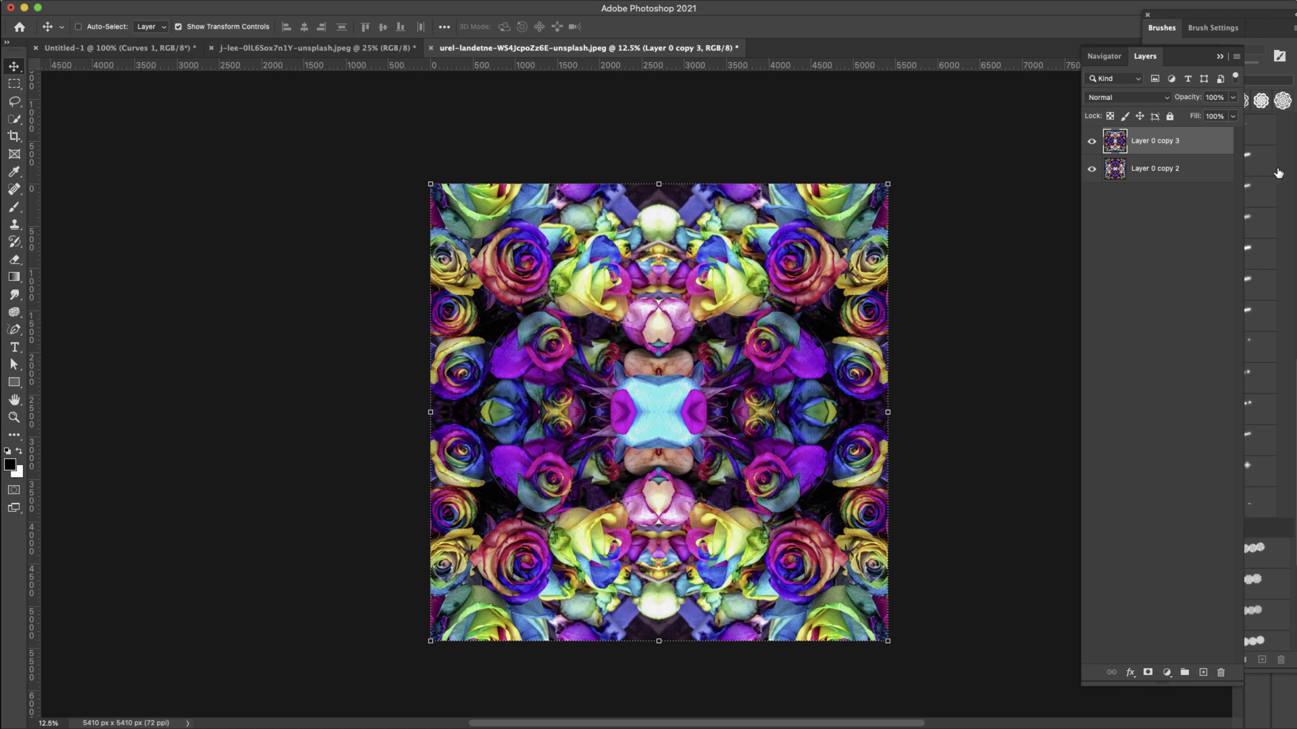
left_click(1138, 98)
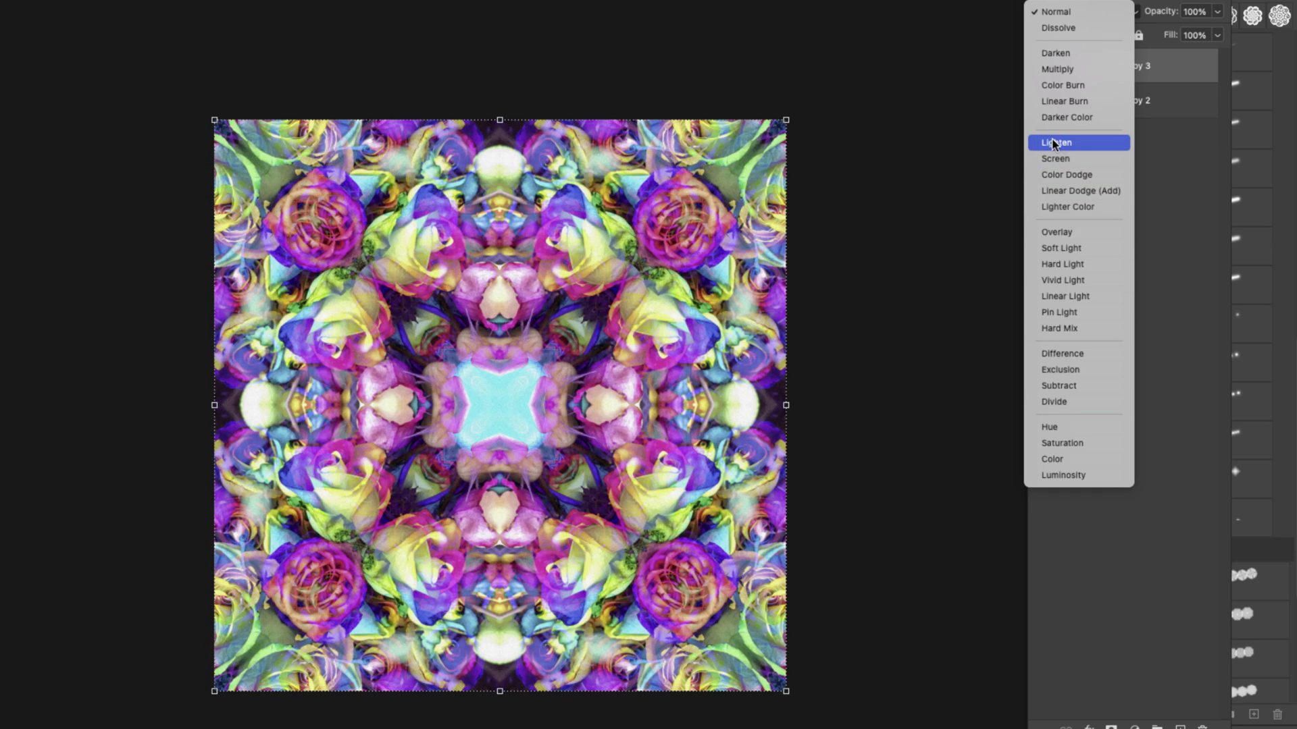
left_click(1057, 143)
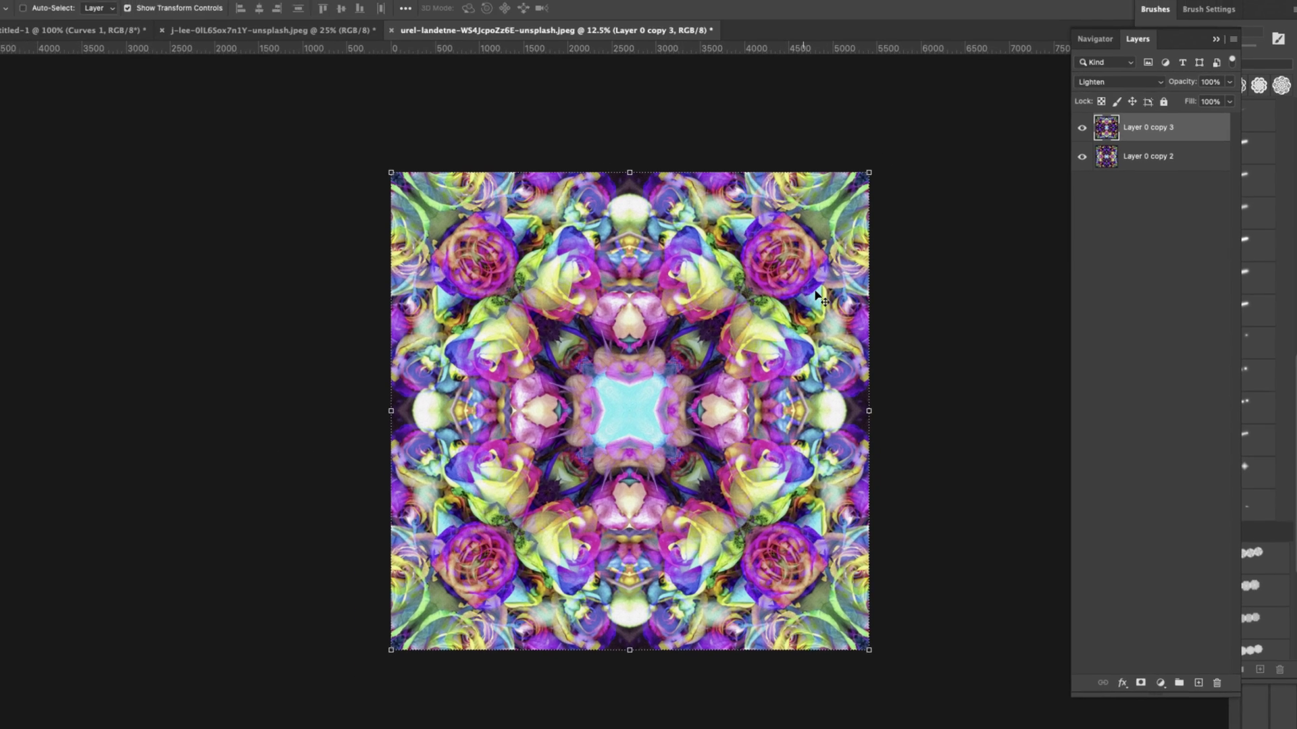
- Duplicate the Lighten layer, try Overlay then Soft Light blending, and toggle its visibility to compare
key("super+j")
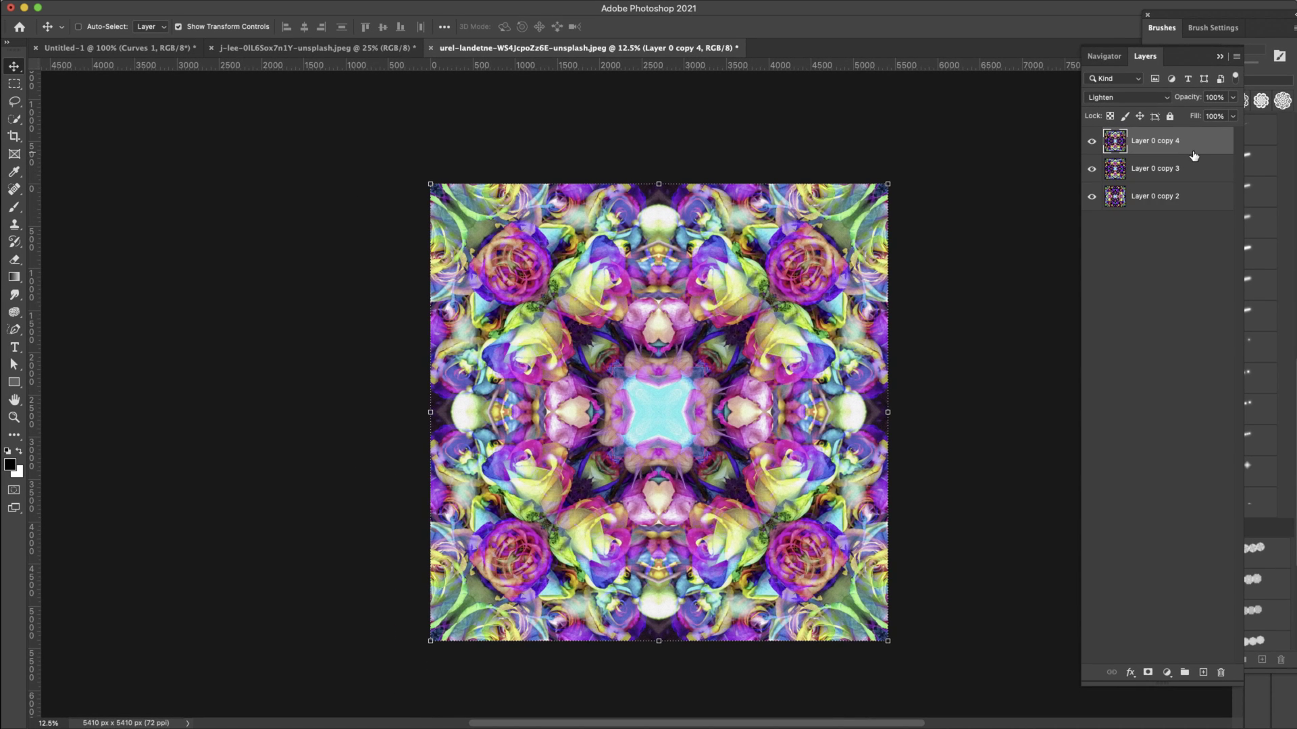
left_click(1126, 97)
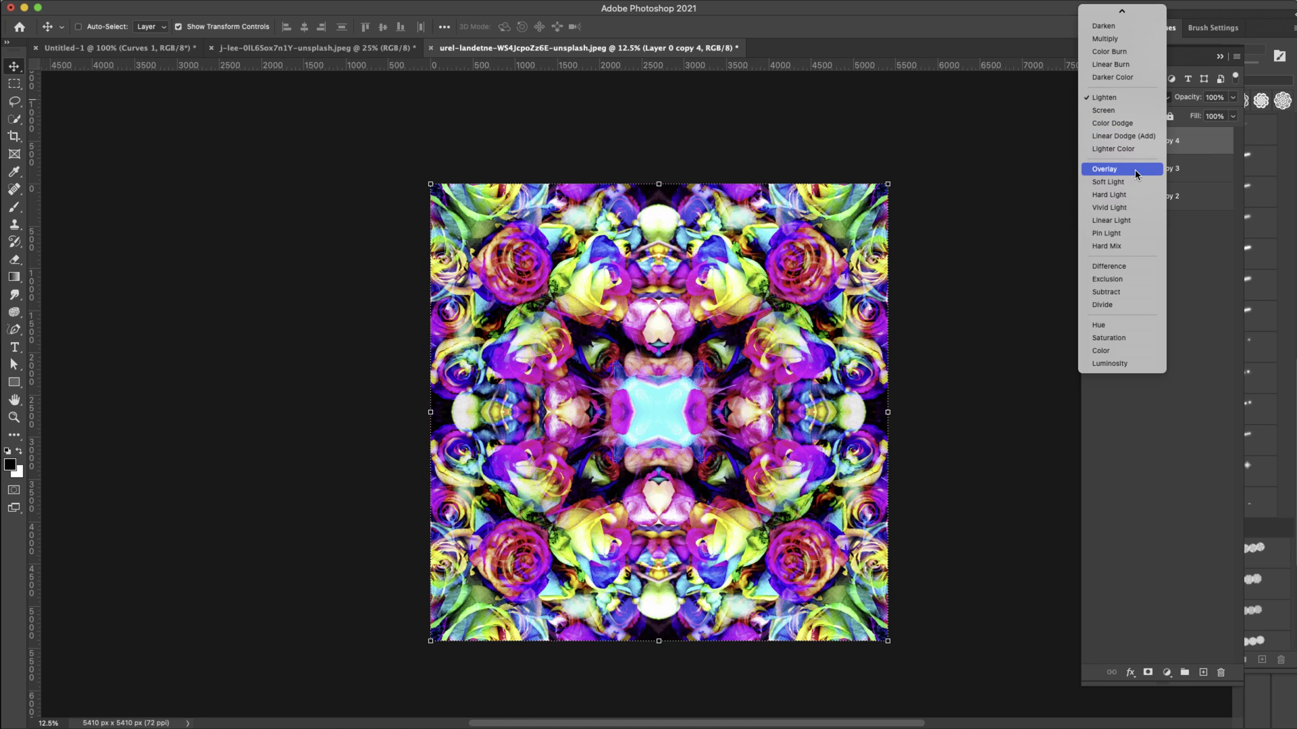
left_click(1134, 169)
left_click(1145, 104)
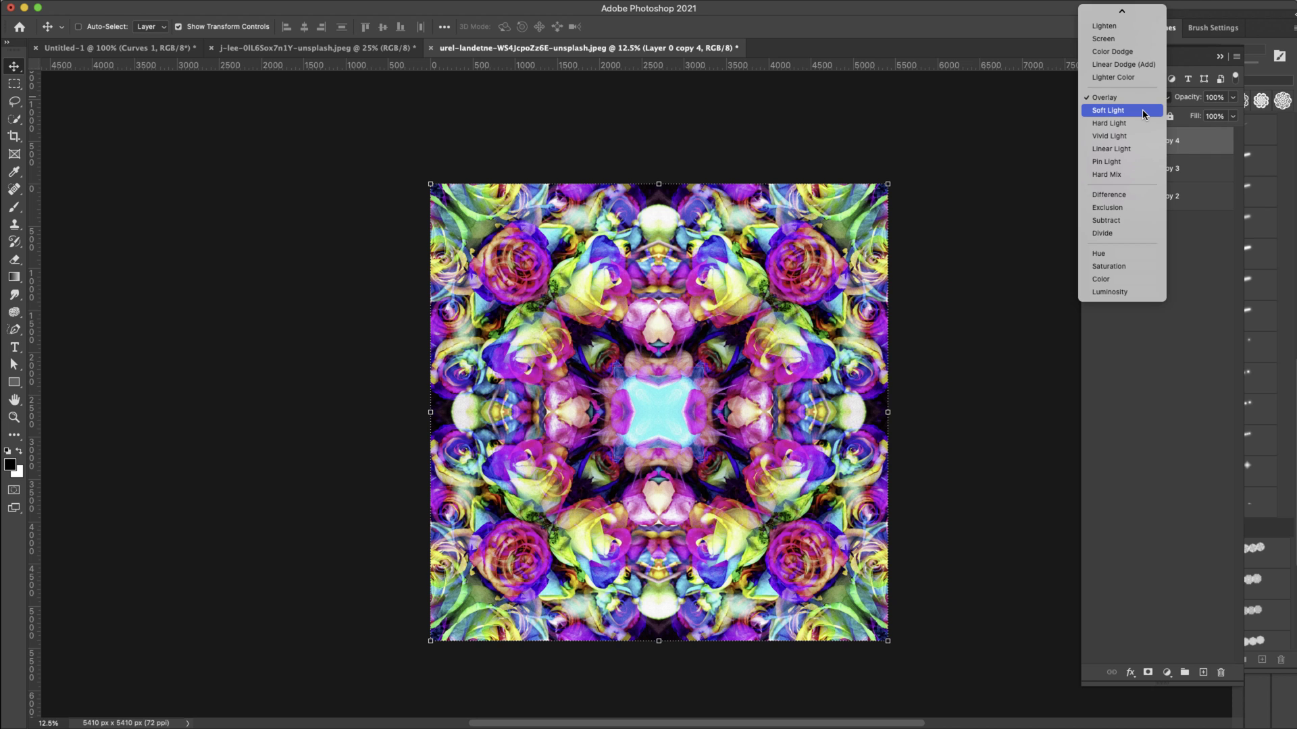
left_click(1141, 110)
left_click(1092, 140)
left_click(1091, 140)
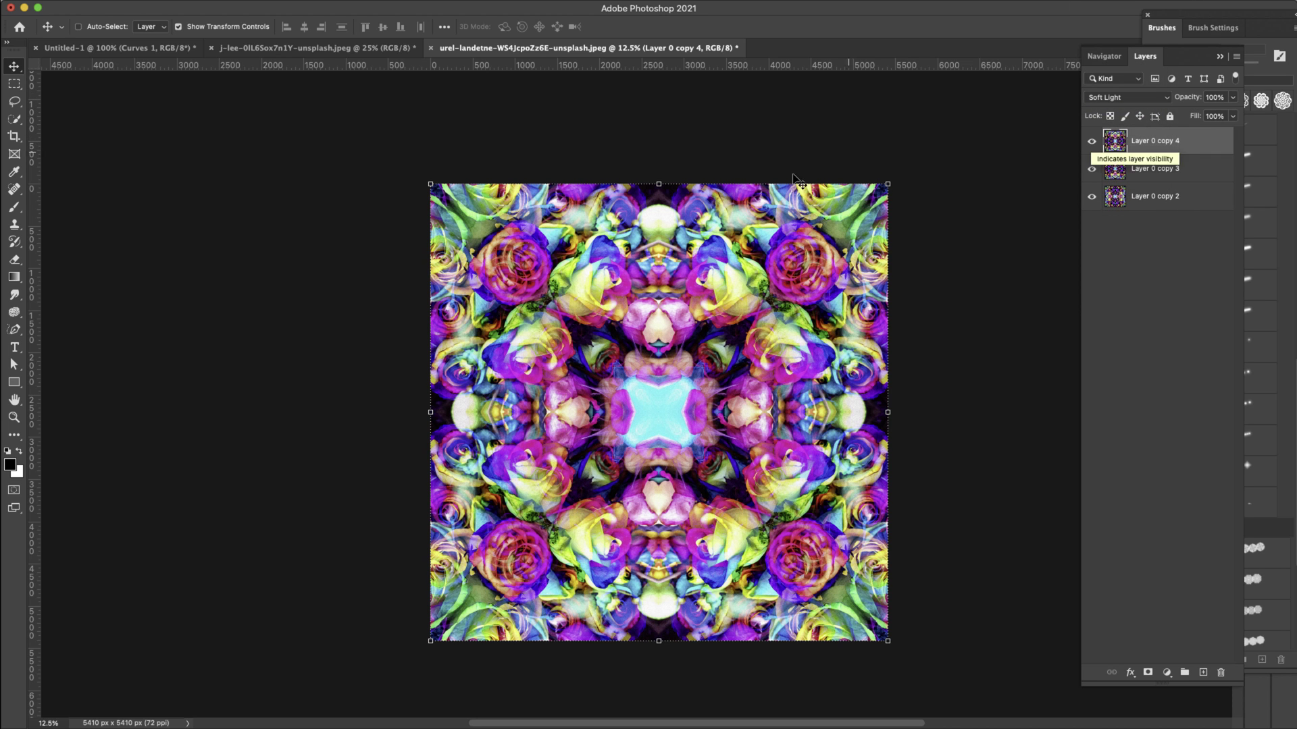
left_click(1139, 457)
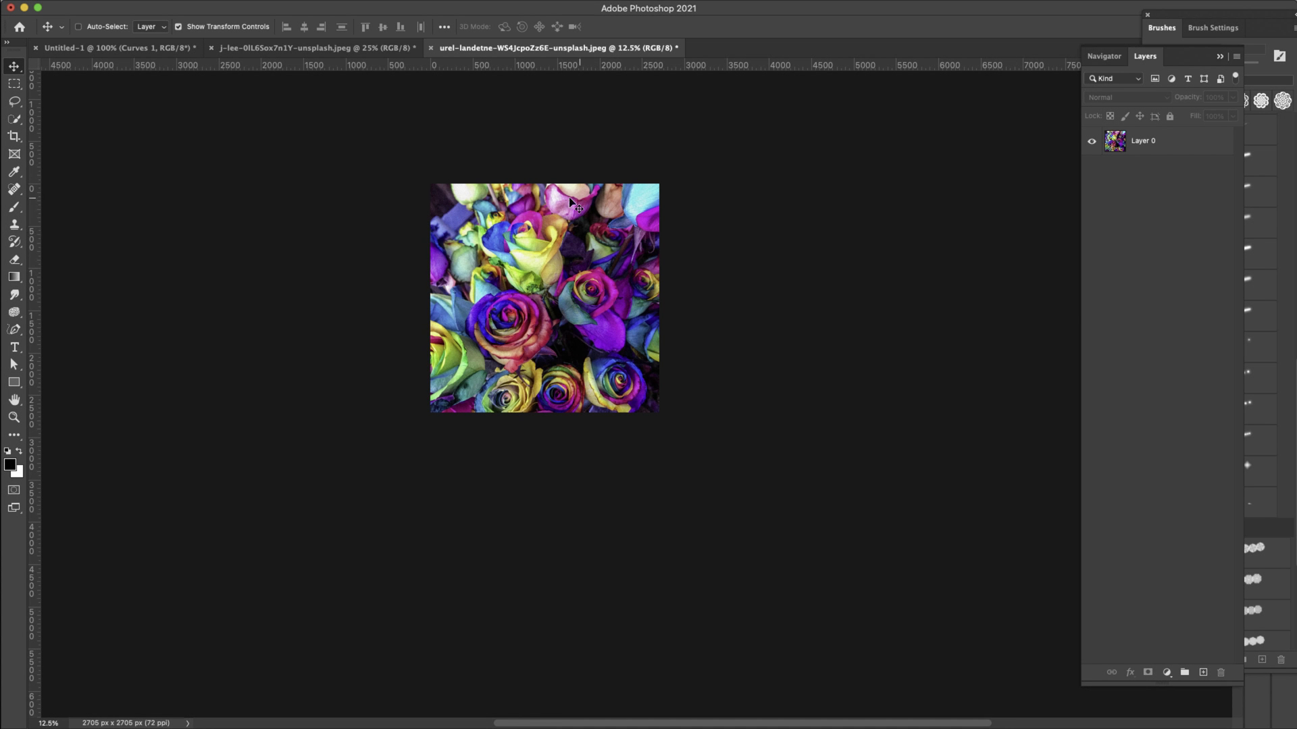
- Double the canvas width to 200% in Canvas Size with Layer 0 selected
left_click(1201, 148)
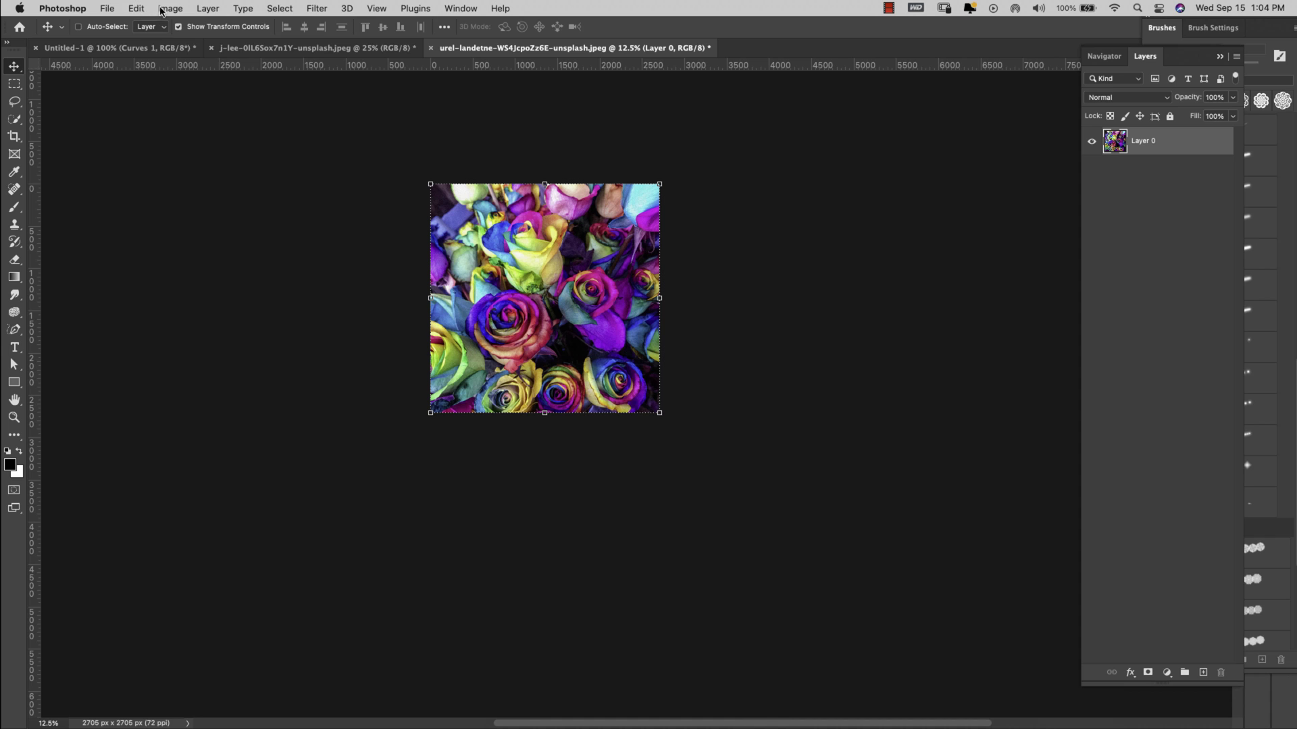
left_click(169, 8)
left_click(180, 123)
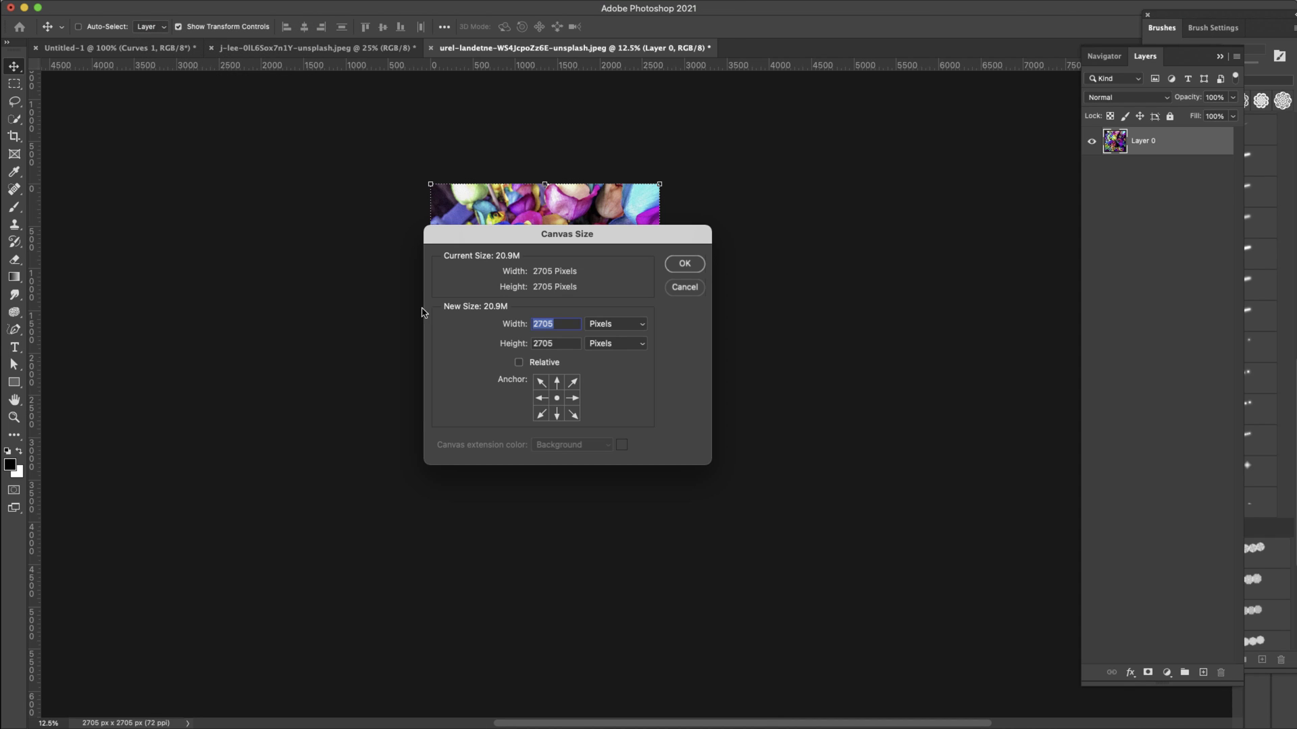
left_click(616, 327)
left_click(619, 311)
type("200")
left_click(685, 264)
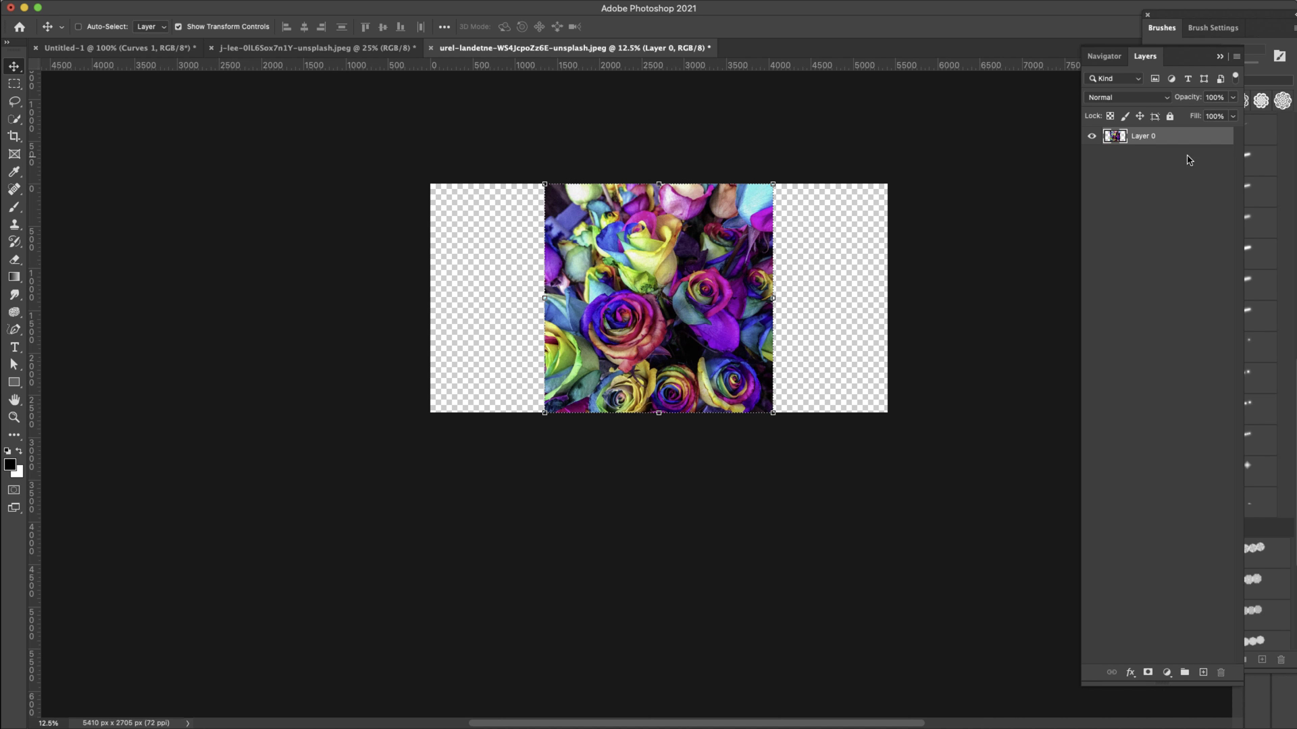
- Place the rose photo in the left half and a horizontally flipped copy in the right half
left_click_drag(742, 298, 628, 299)
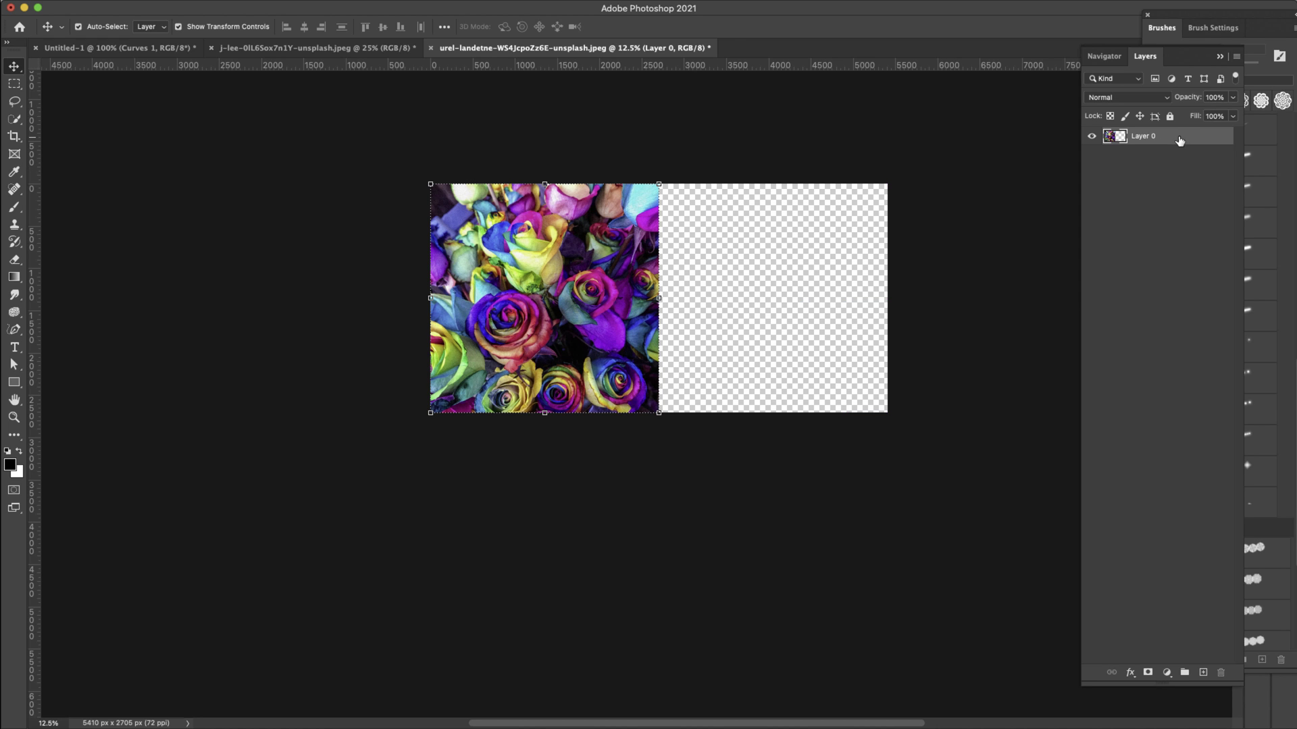
key("super+j")
left_click_drag(699, 304, 852, 299)
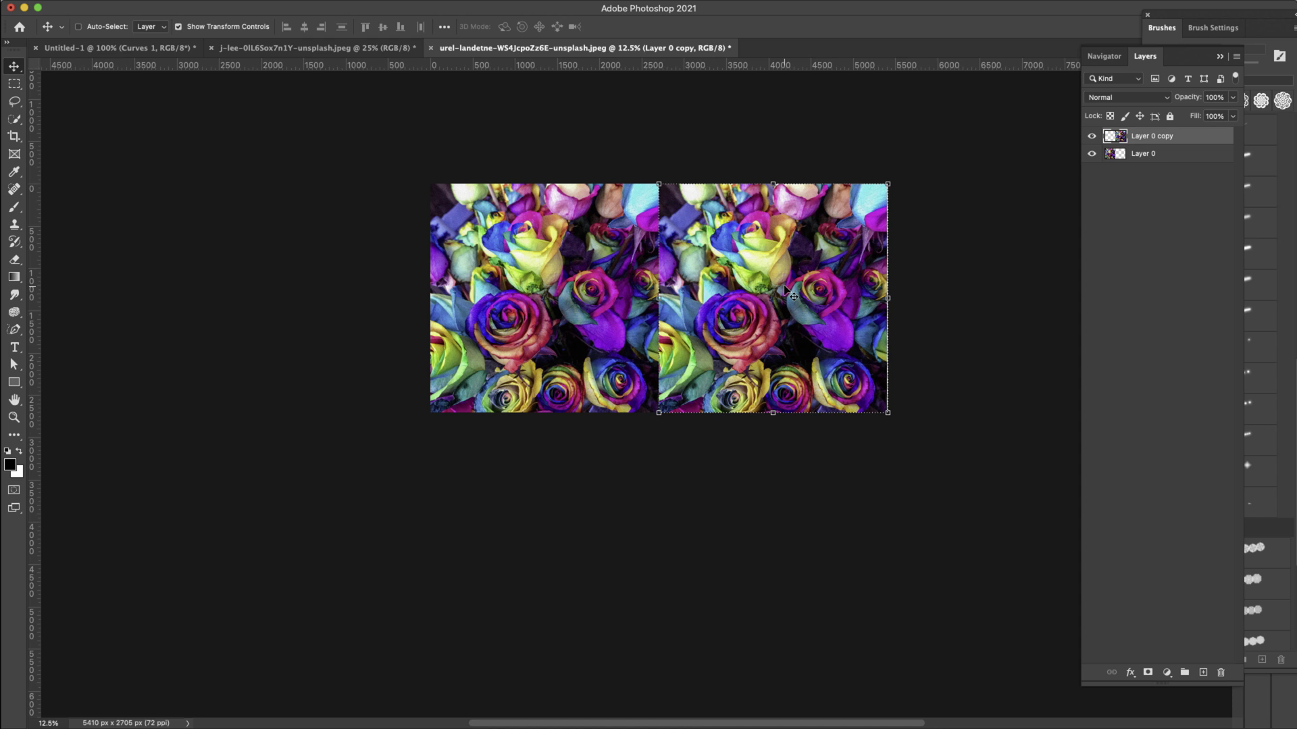
key("Right")
key("Left")
left_click(135, 8)
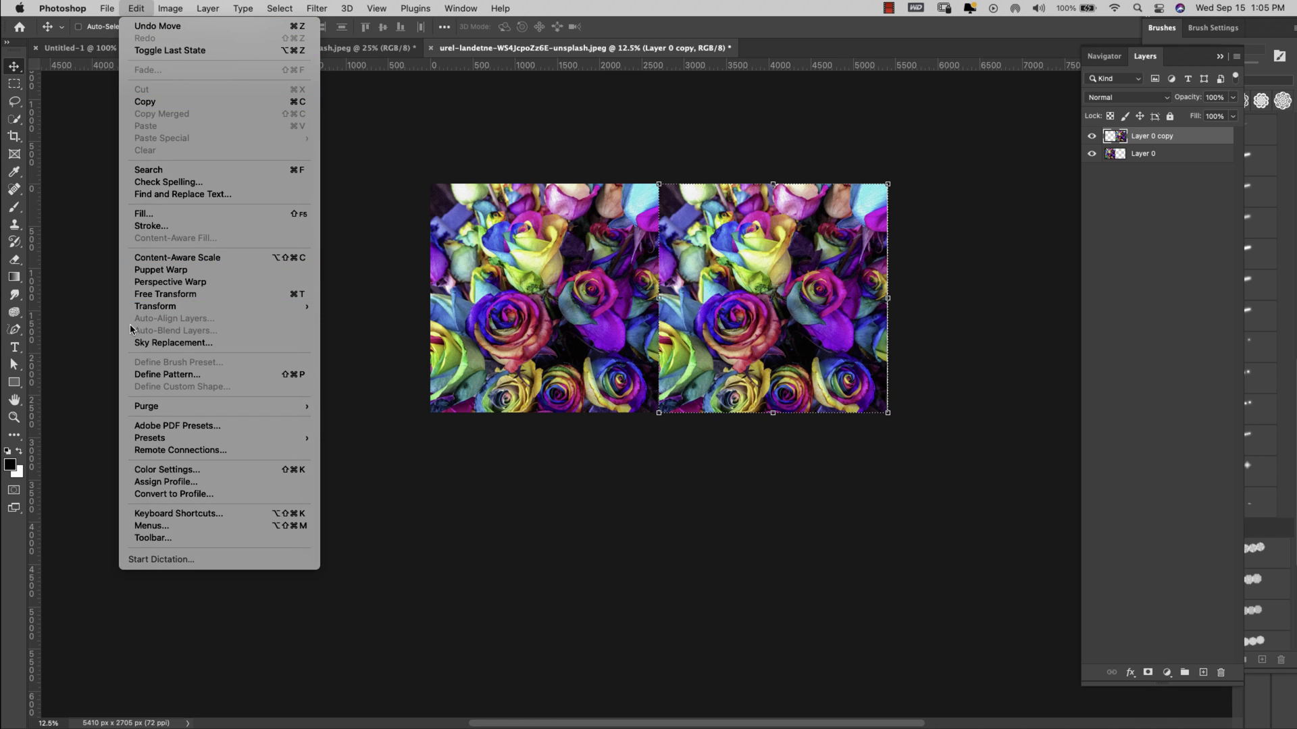
mouse_move(284, 306)
left_click(411, 546)
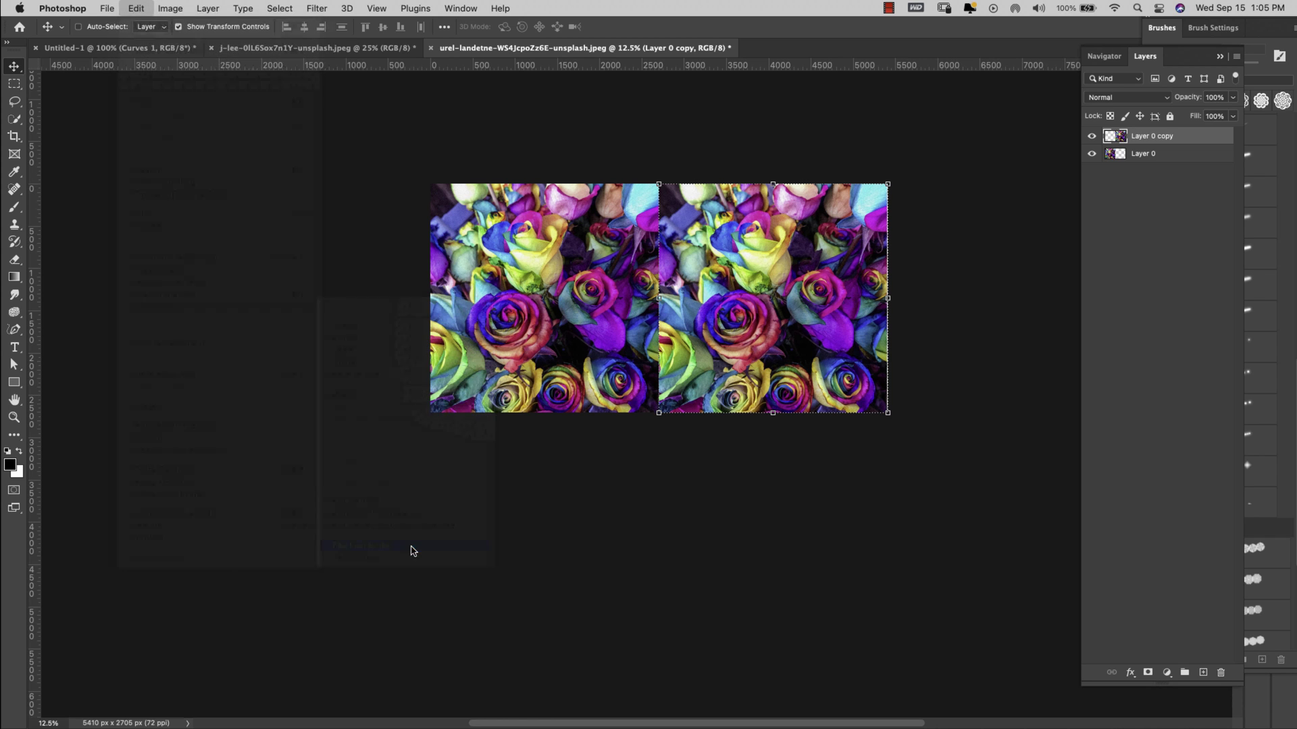
- Merge Layer 0 and Layer 0 copy into a single layer
left_click(616, 217)
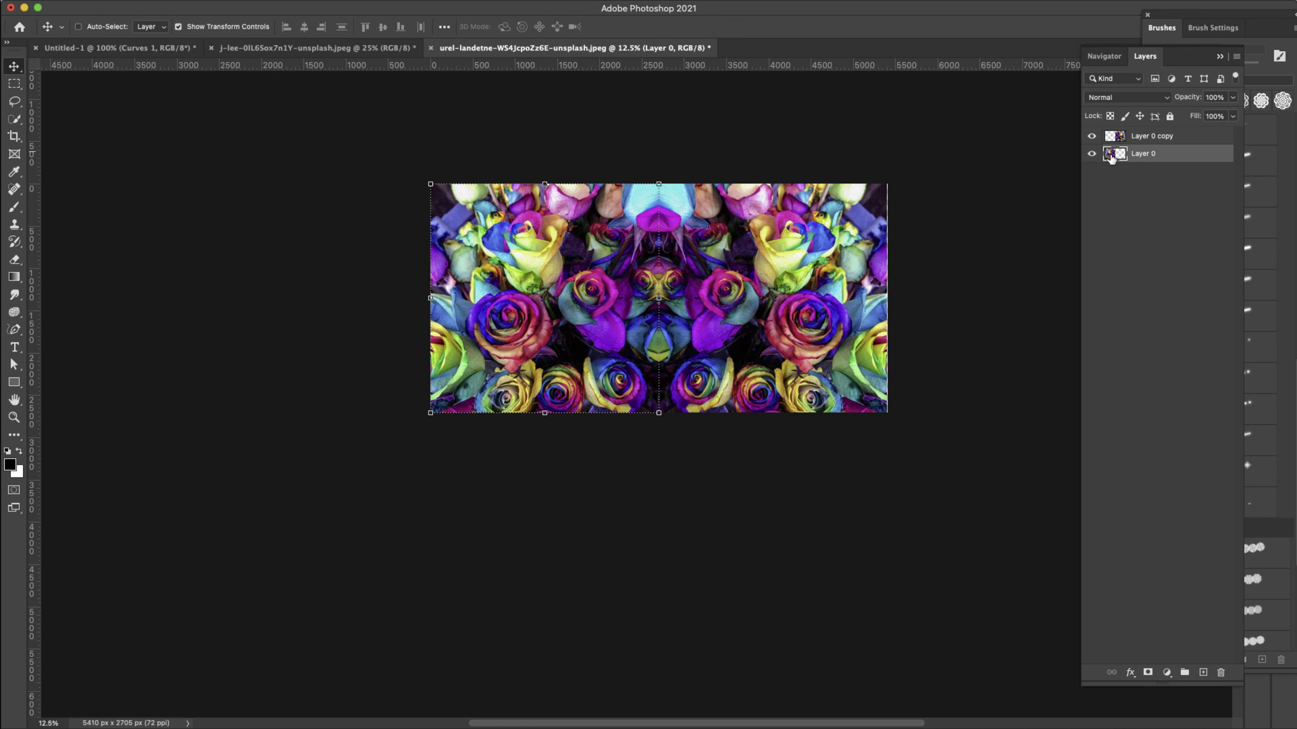
left_click(1143, 138, "shift")
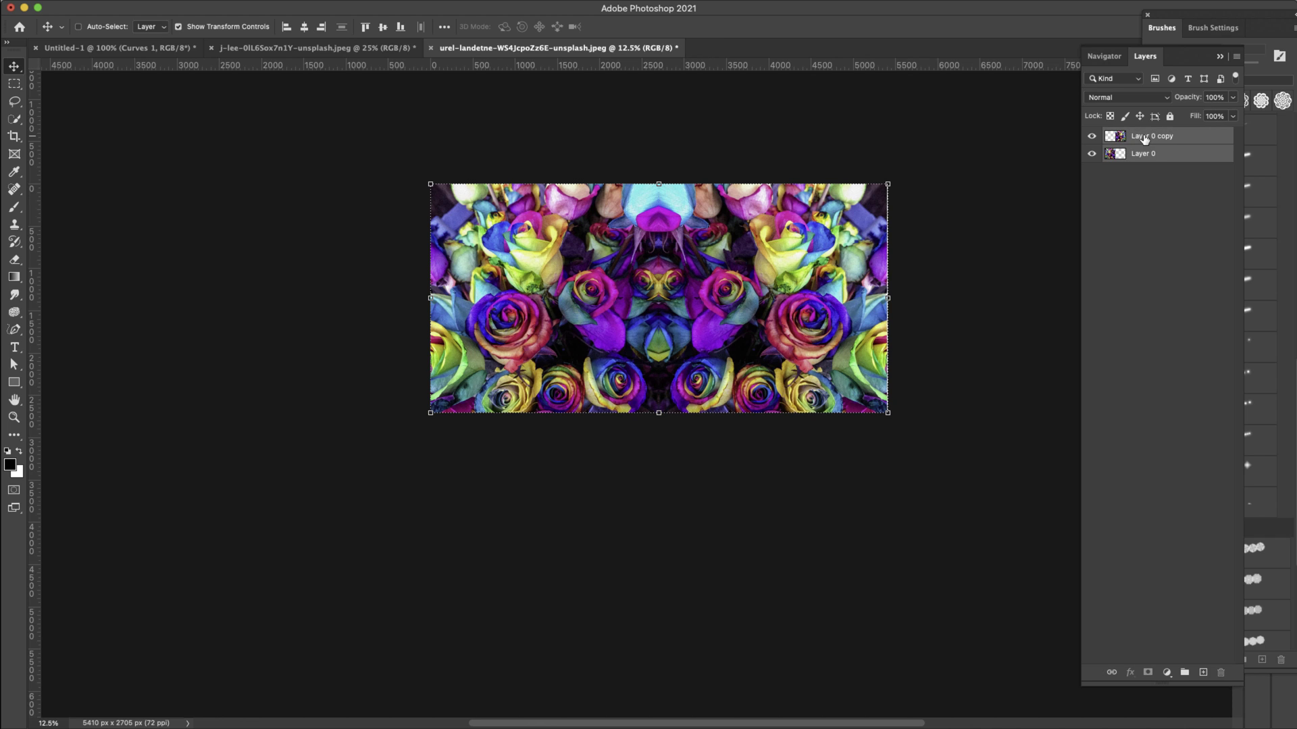
key("super+e")
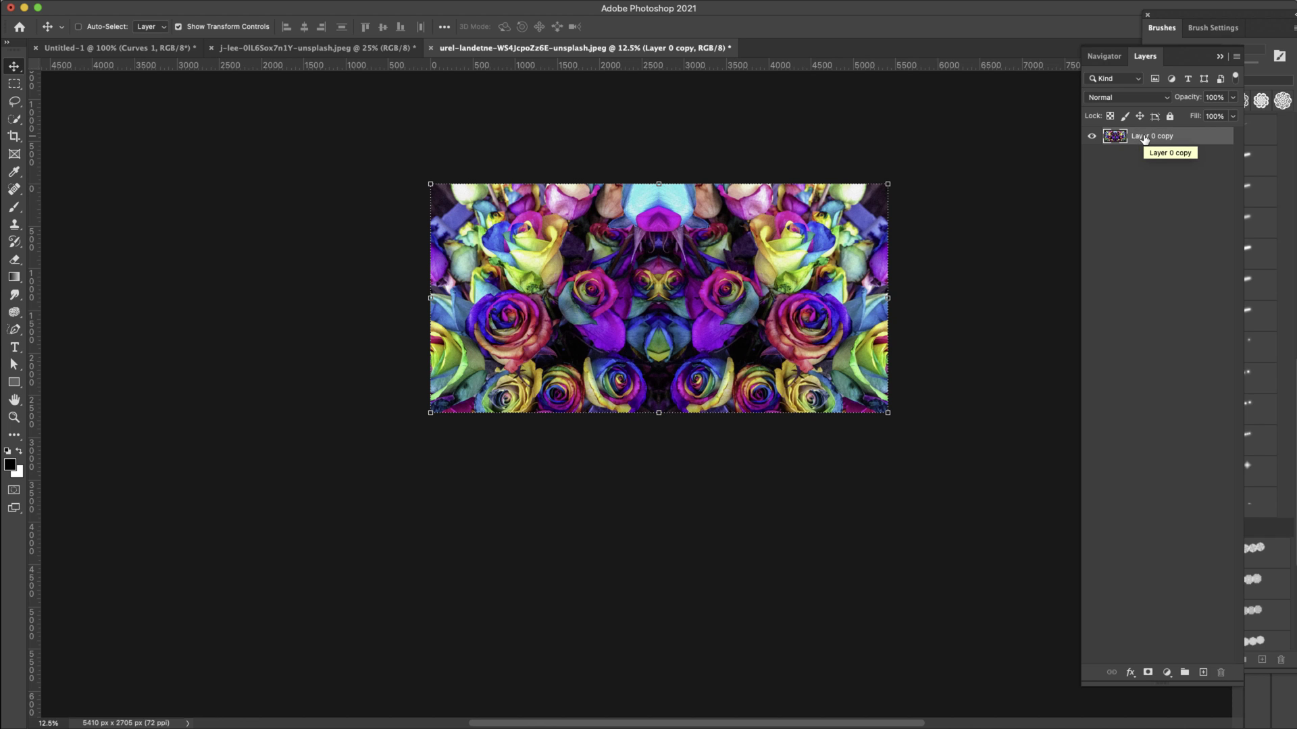
- Set the canvas width to 300% and drag the rose layer to the canvas's left end
left_click(1175, 289)
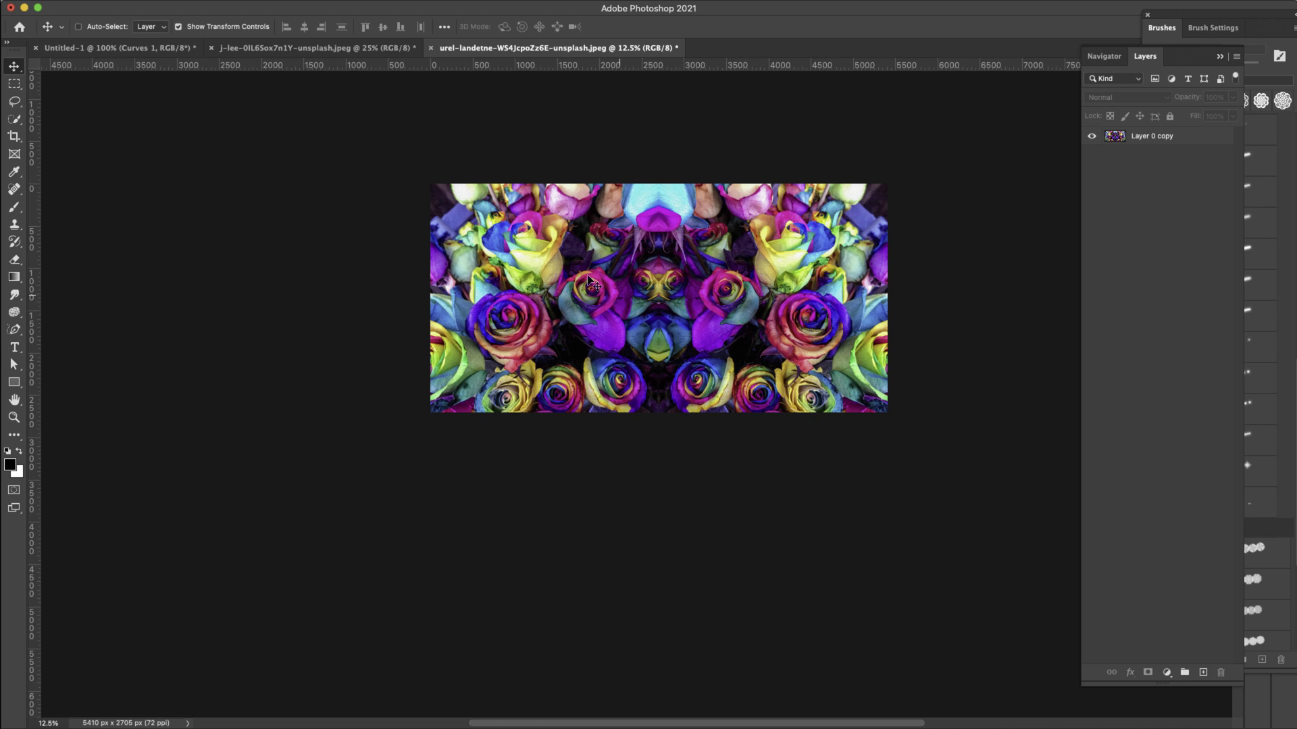
mouse_move(133, 18)
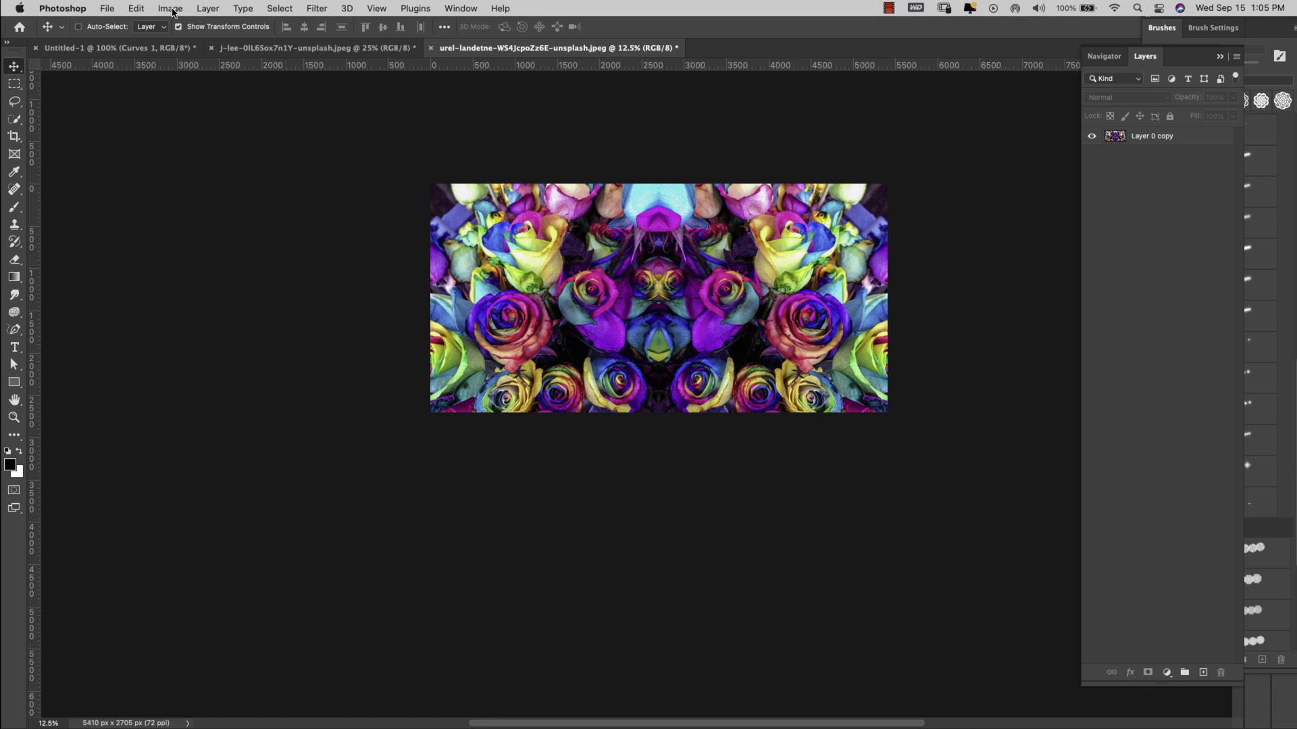
left_click(172, 11)
left_click(180, 121)
left_click(610, 328)
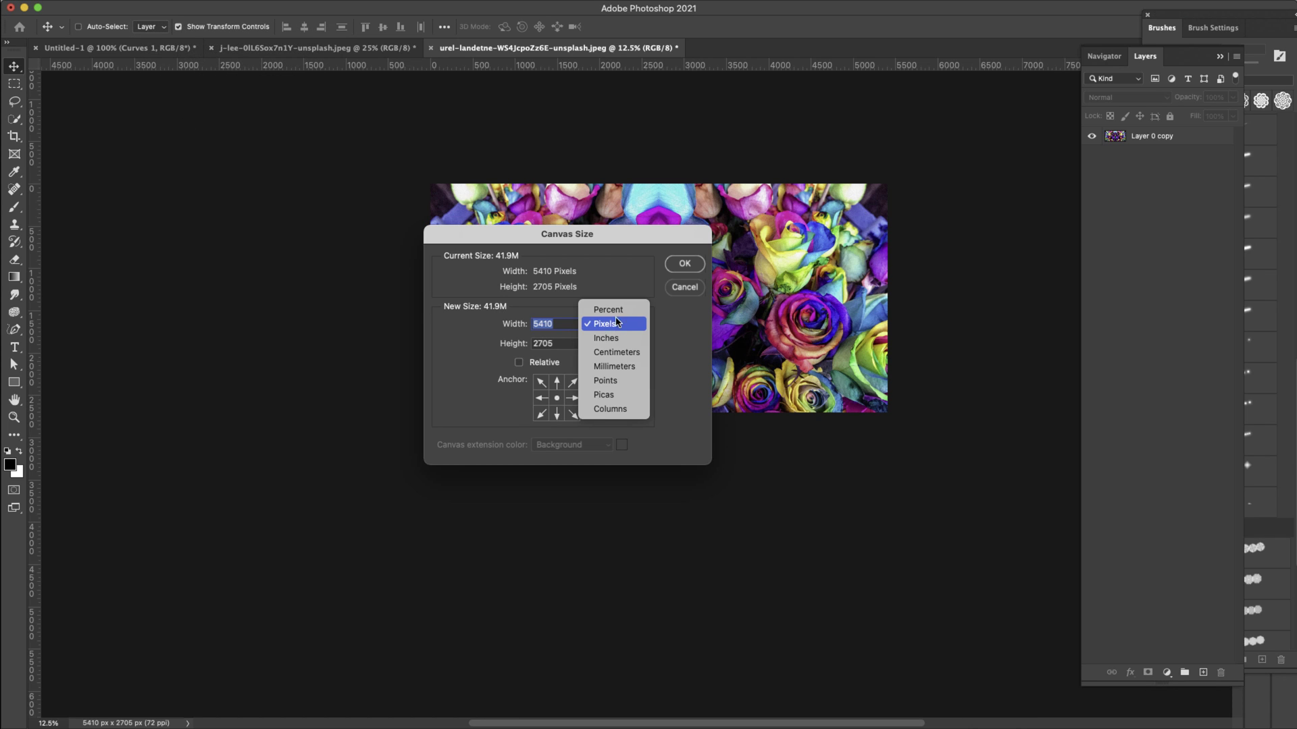
left_click(616, 311)
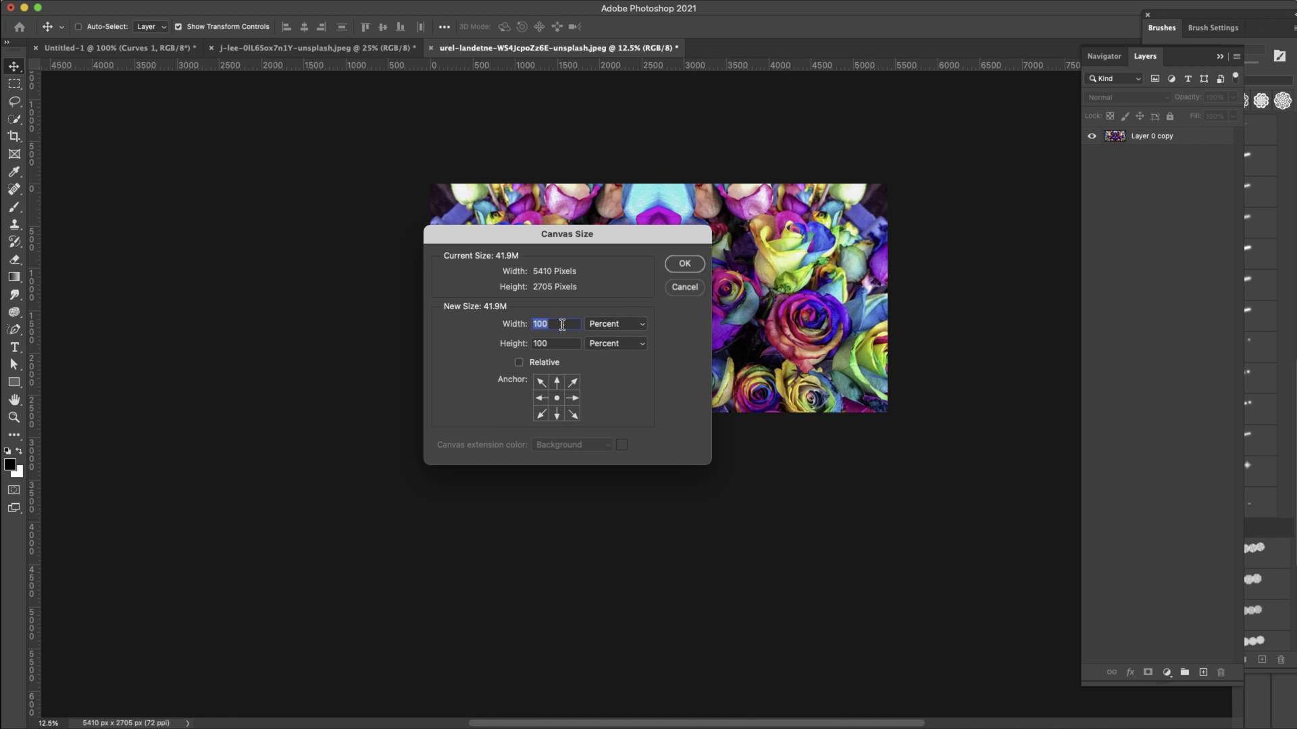
type("300")
left_click(686, 263)
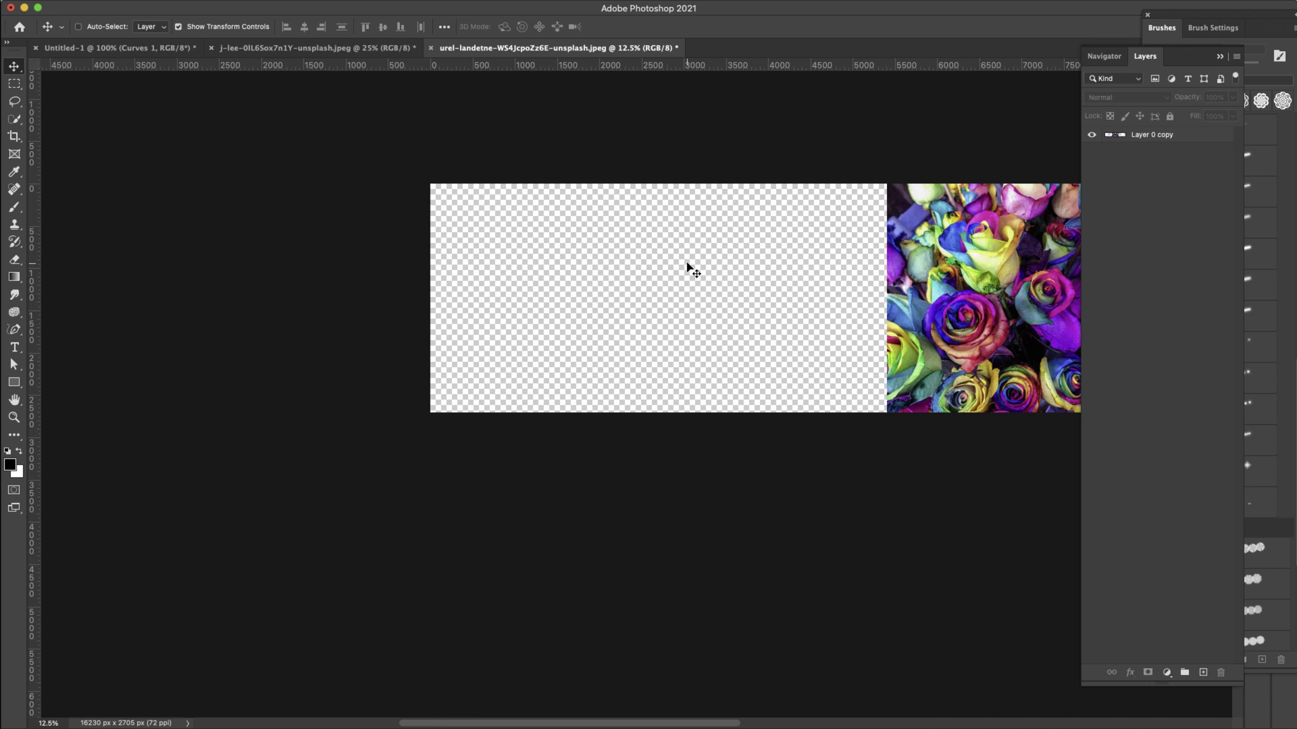
left_click(1148, 135)
left_click_drag(996, 254, 540, 254)
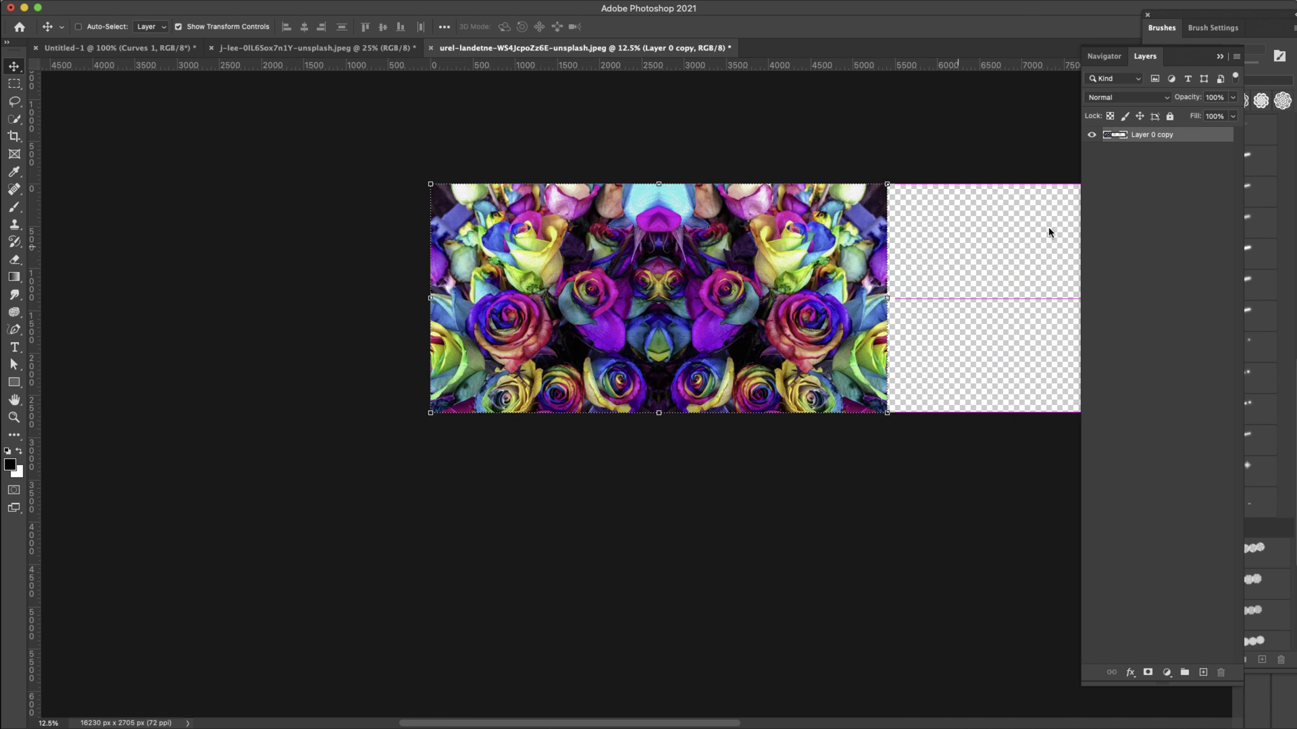
- Duplicate the rose layer, move the top copy to the right end, and select all three copies
key("super+j")
key("super+j")
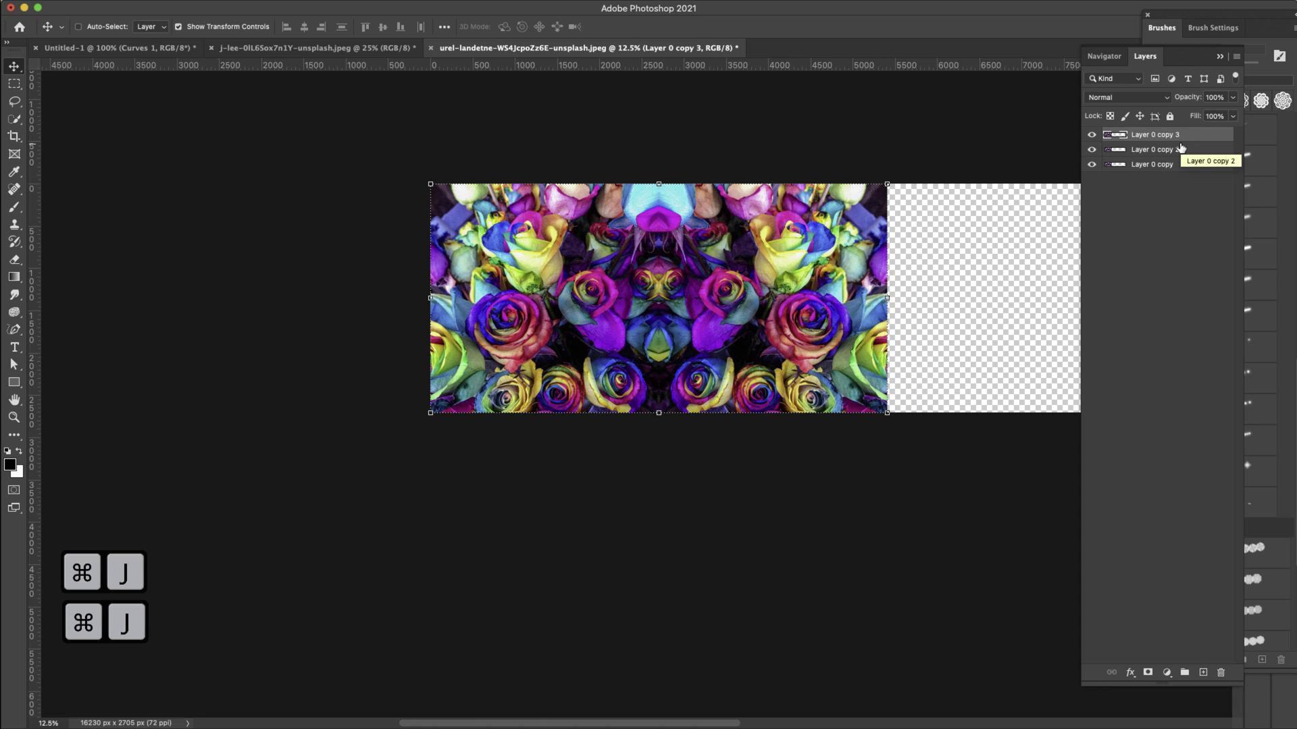
scroll(983, 203, "right", 15)
scroll(983, 203, "right", 2)
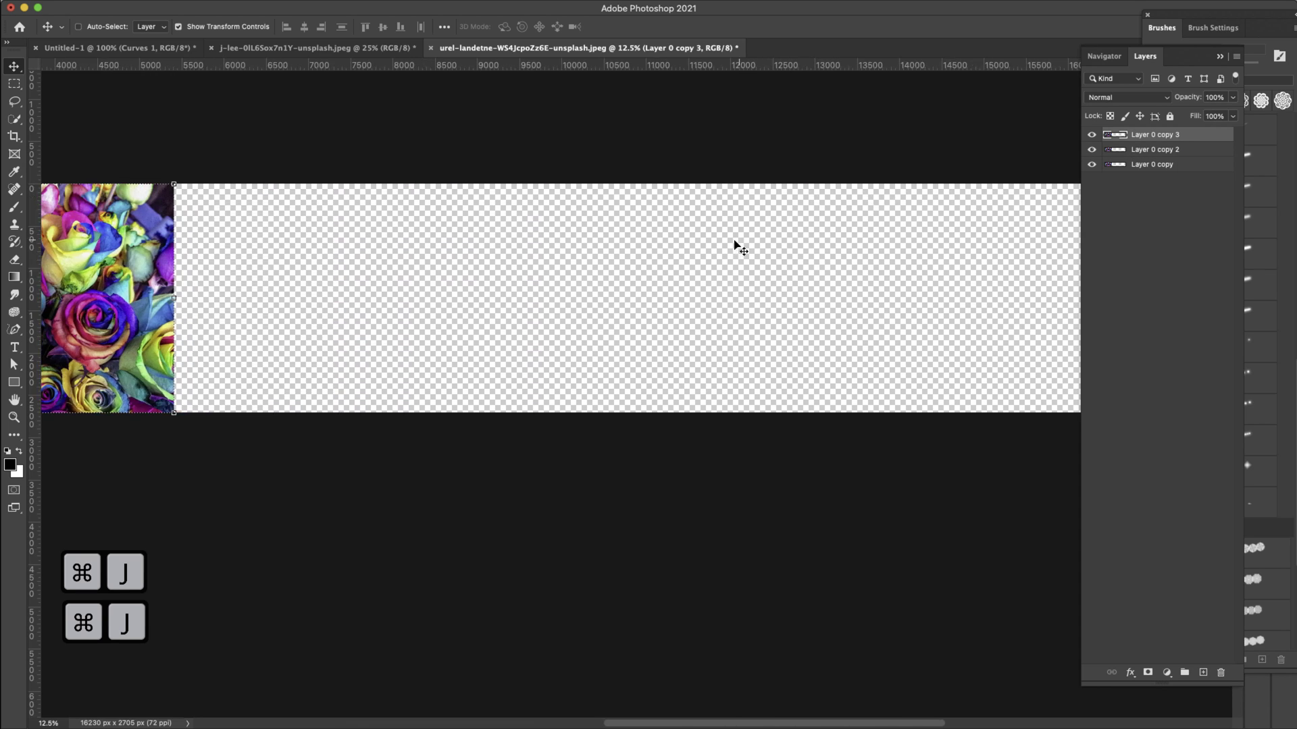
key("z")
left_click(331, 235, "alt")
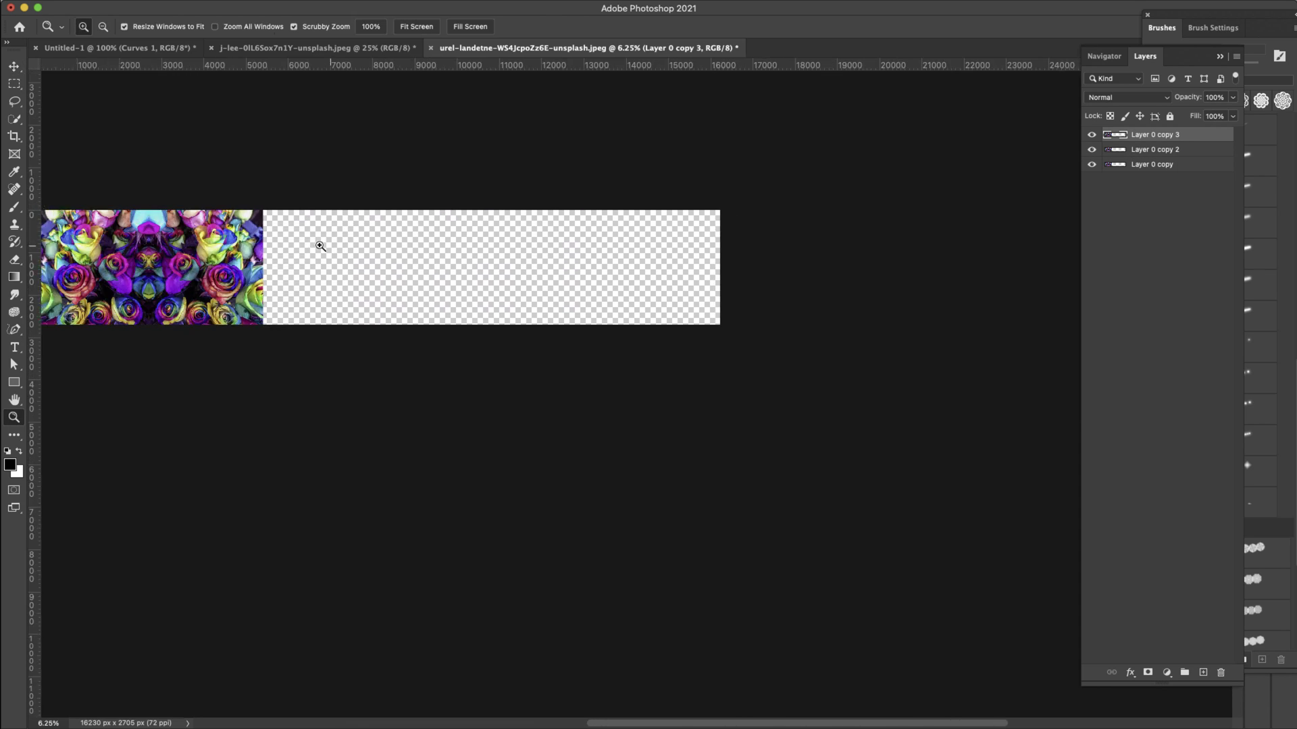
left_click(318, 244, "alt")
key("v")
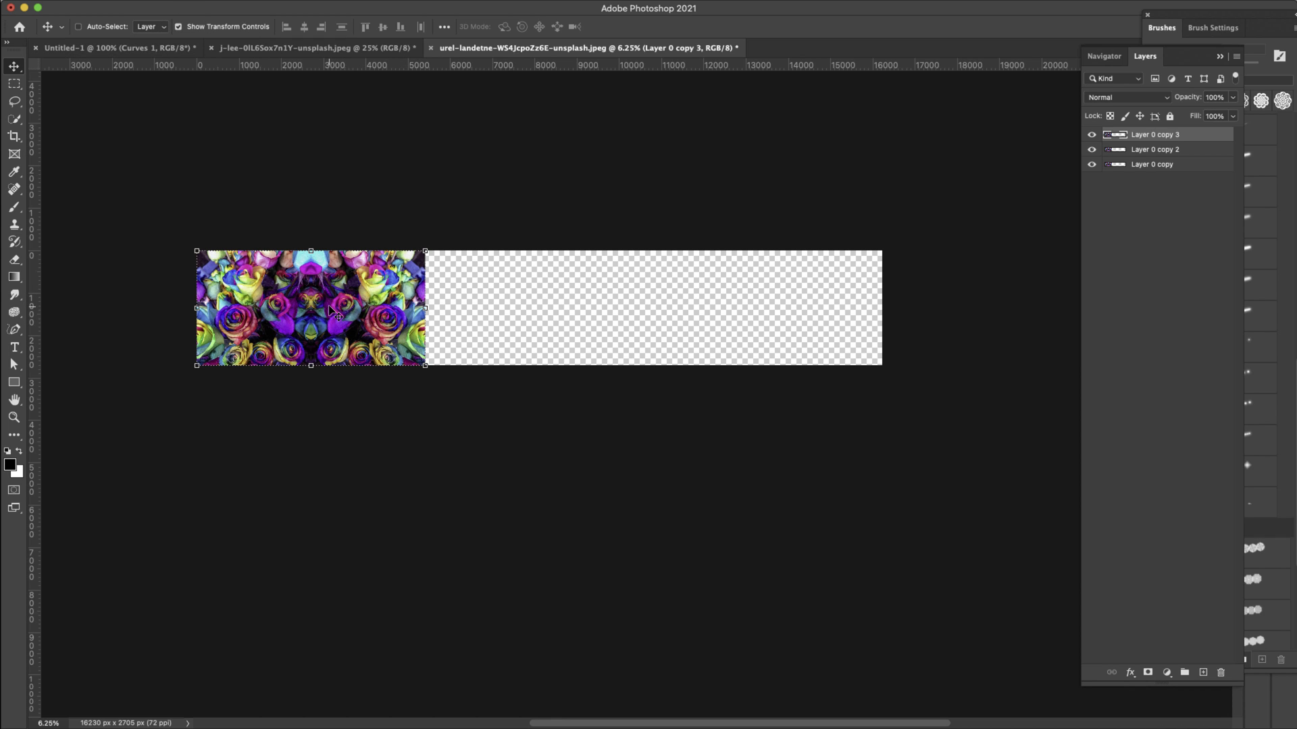
left_click_drag(337, 310, 787, 312)
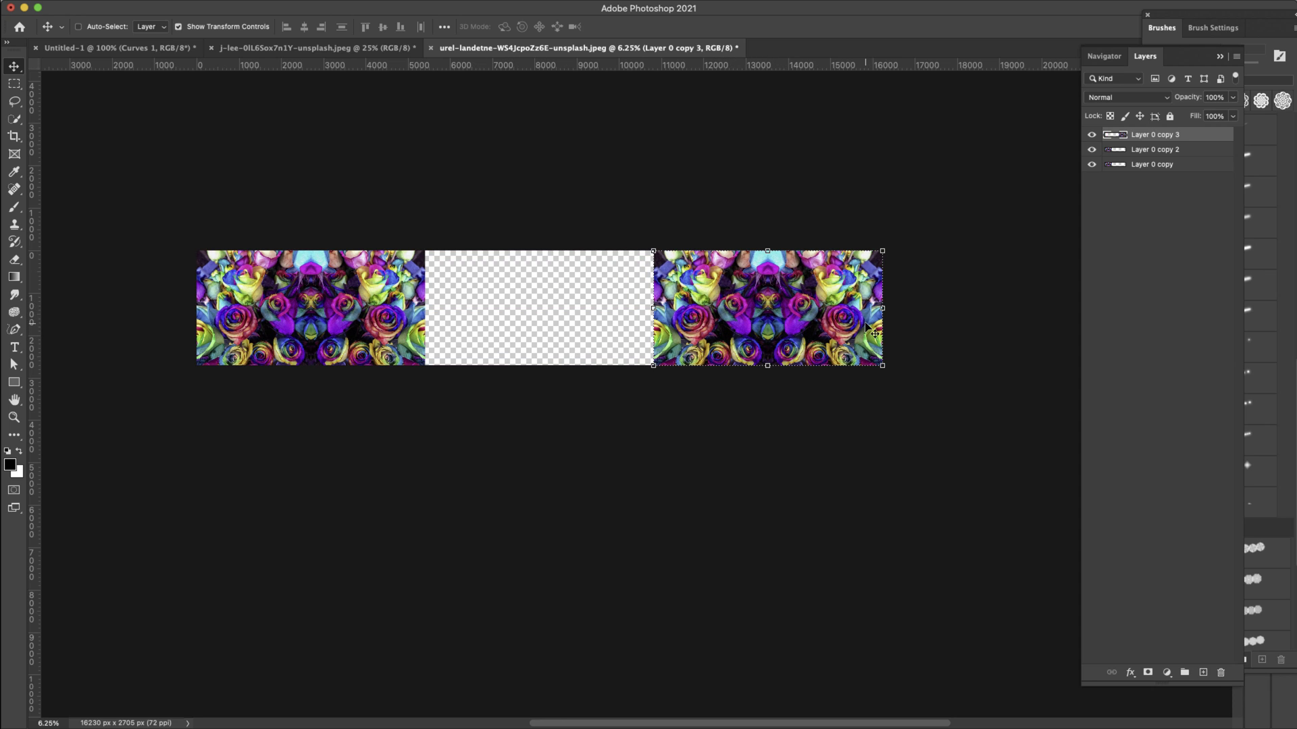
left_click(1153, 166, "shift")
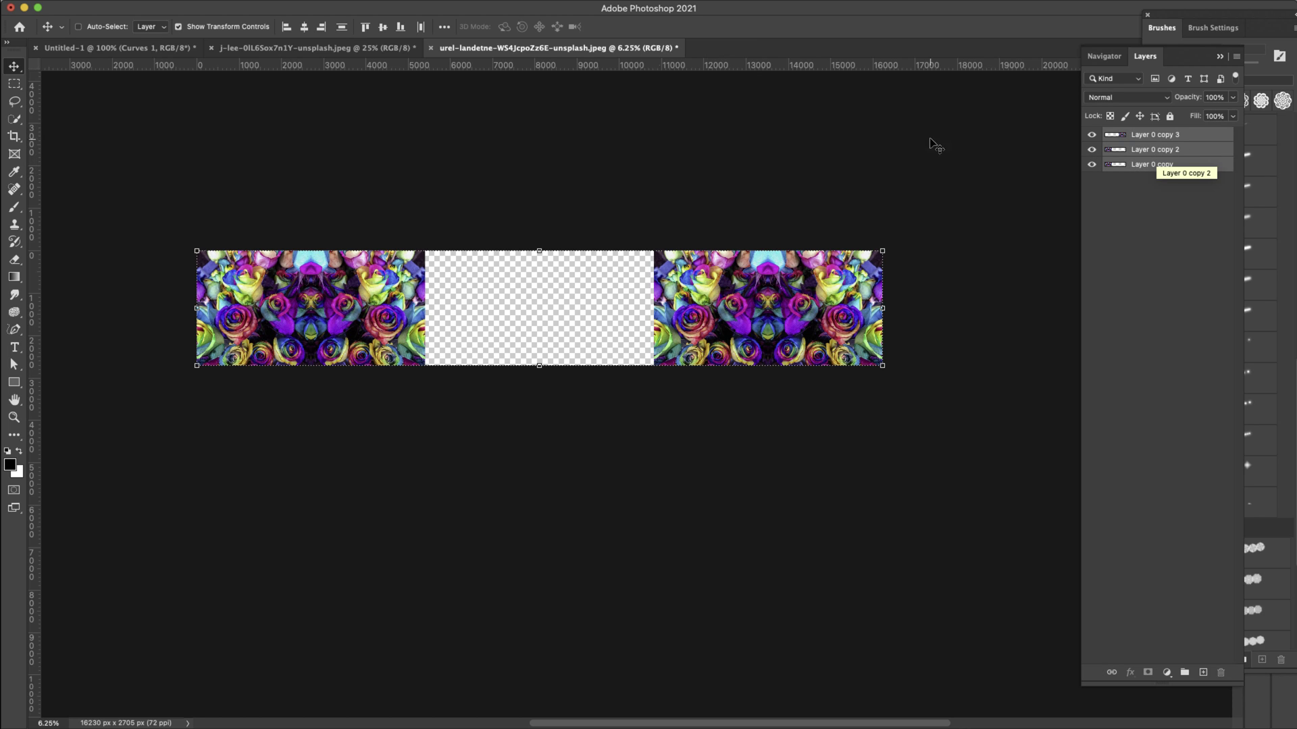
- Distribute the three rose copies by horizontal centres and merge them into Layer 0 copy 3
left_click(444, 27)
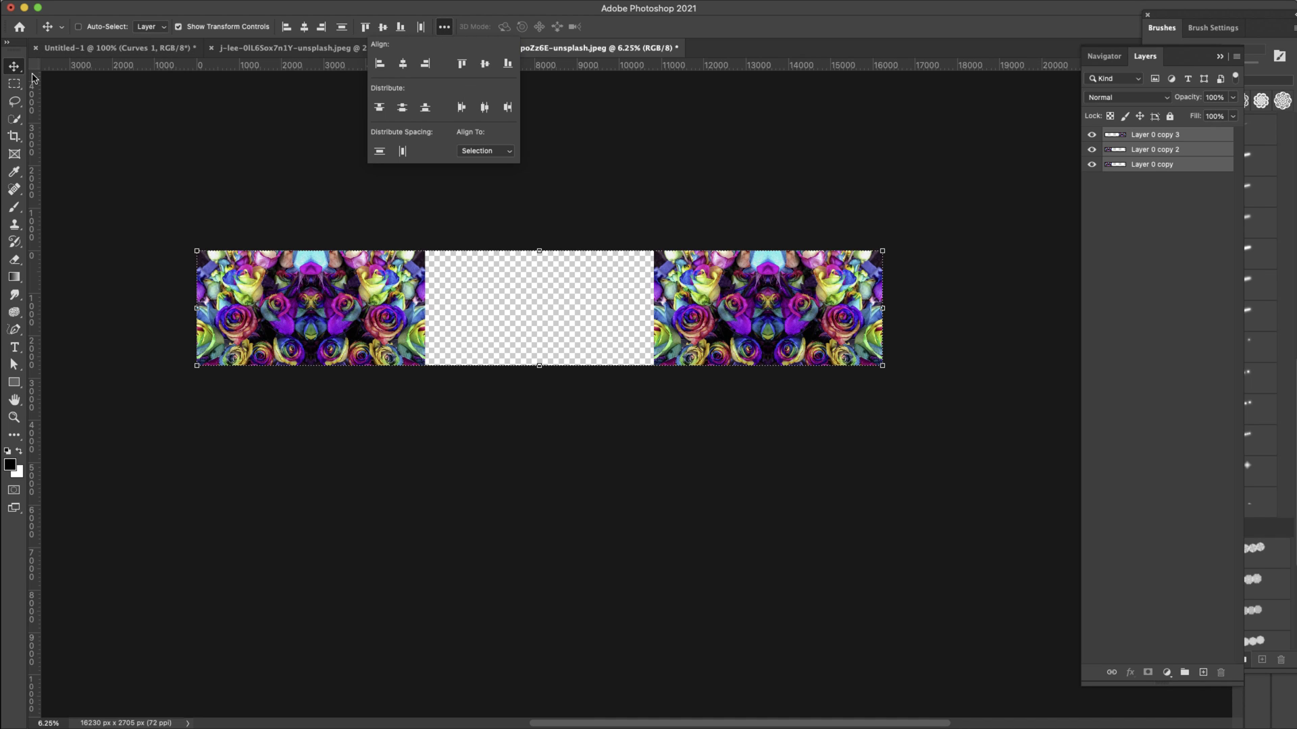
left_click(486, 108)
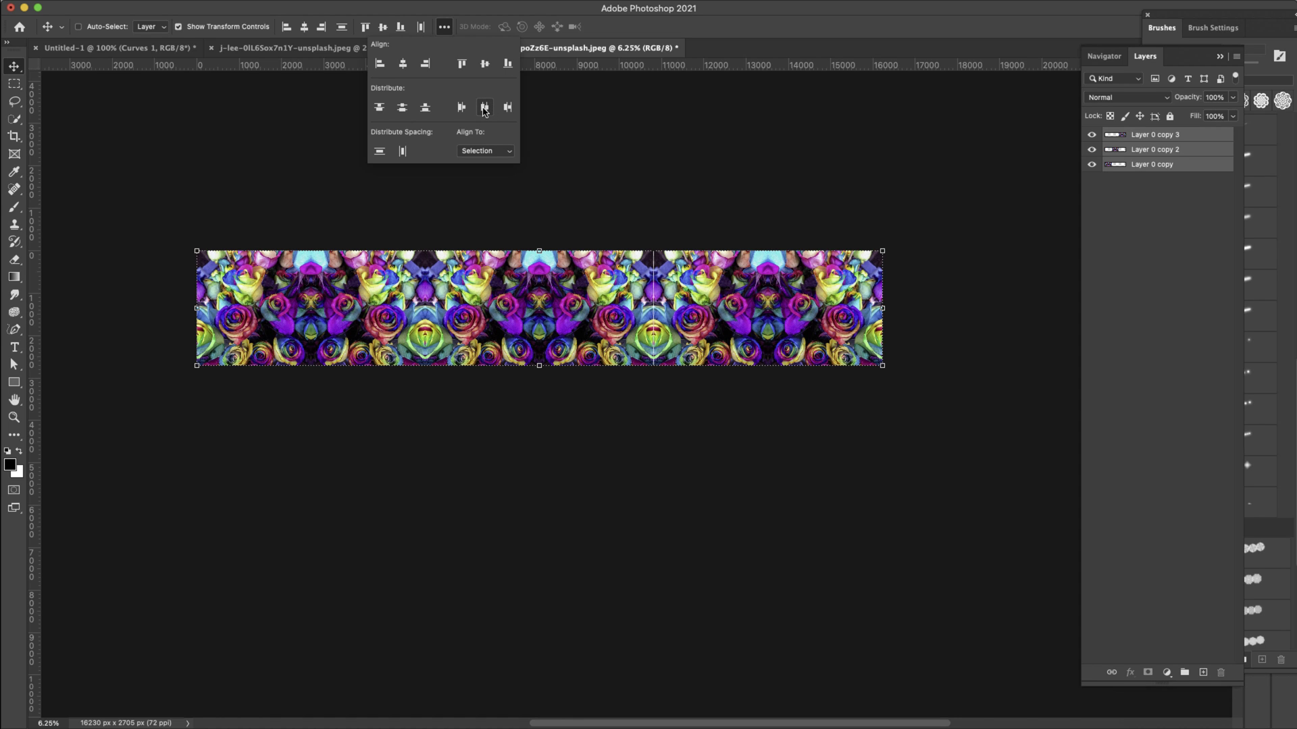
left_click(450, 322)
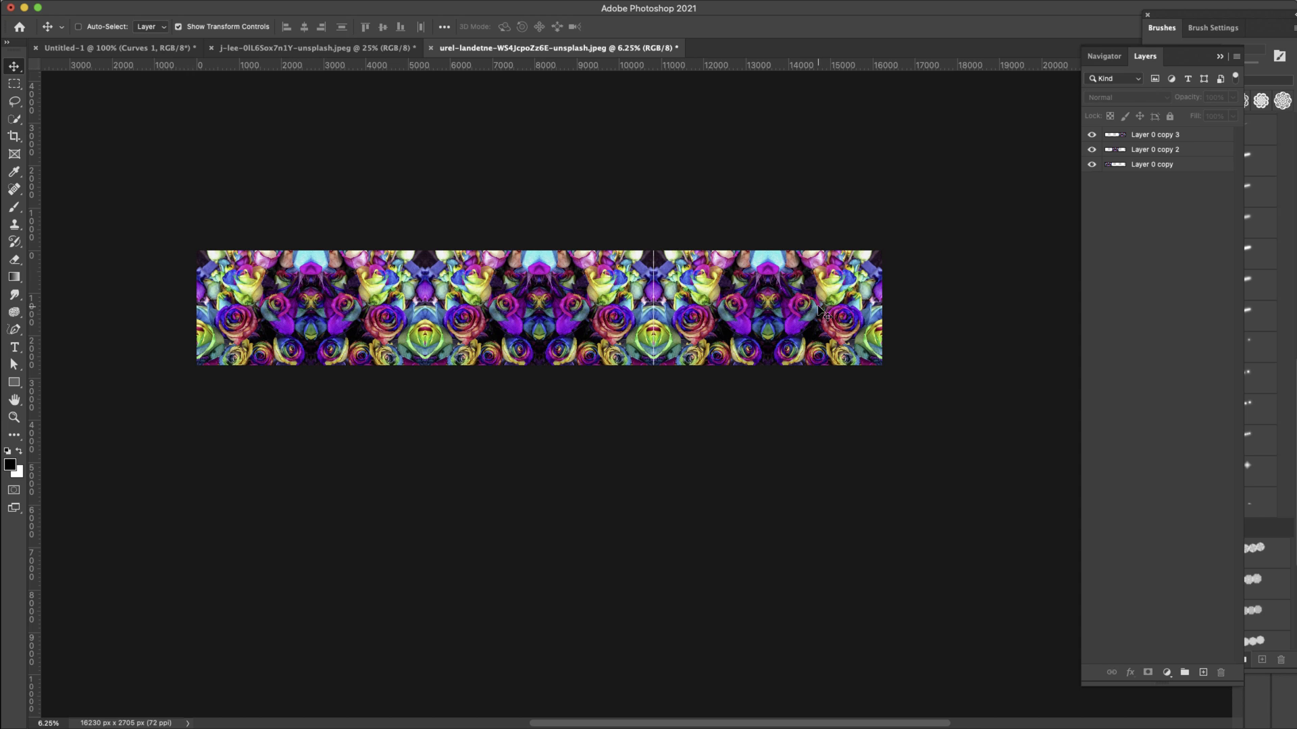
left_click(1167, 136)
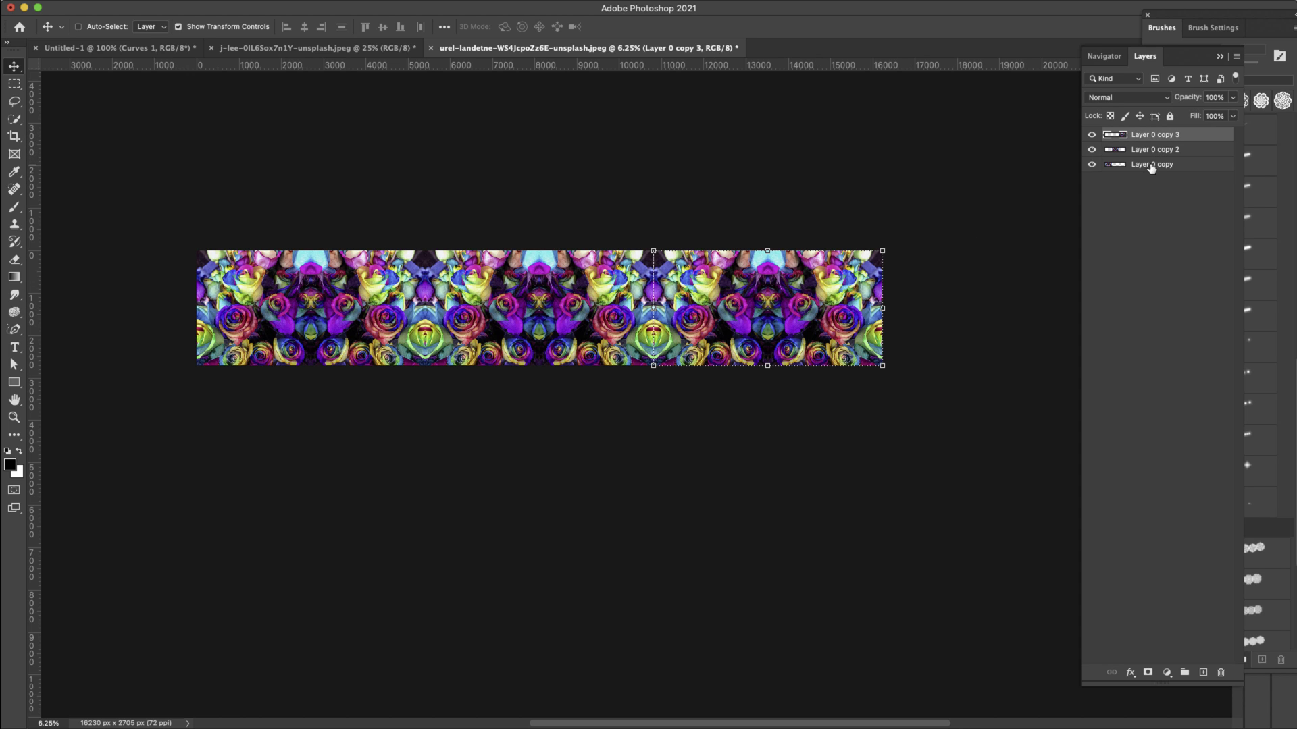
left_click(1152, 166, "shift")
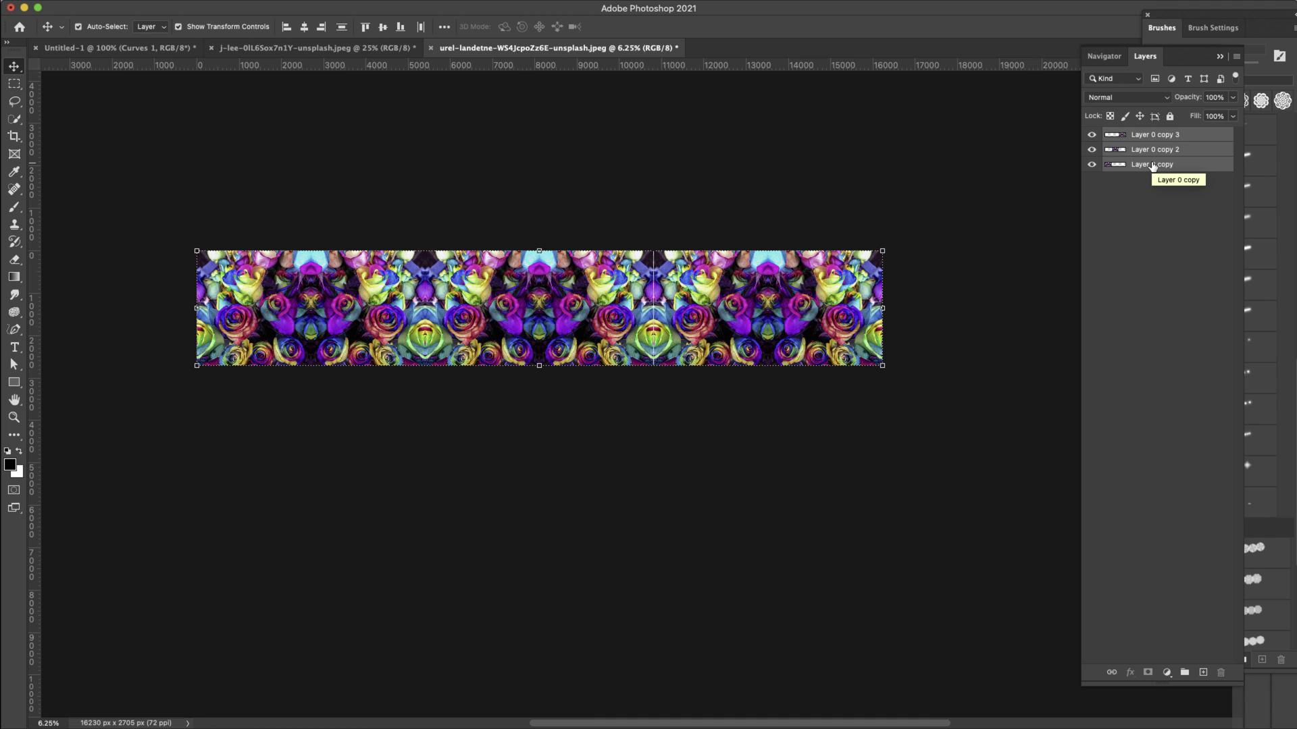
key("super+e")
left_click(1133, 223)
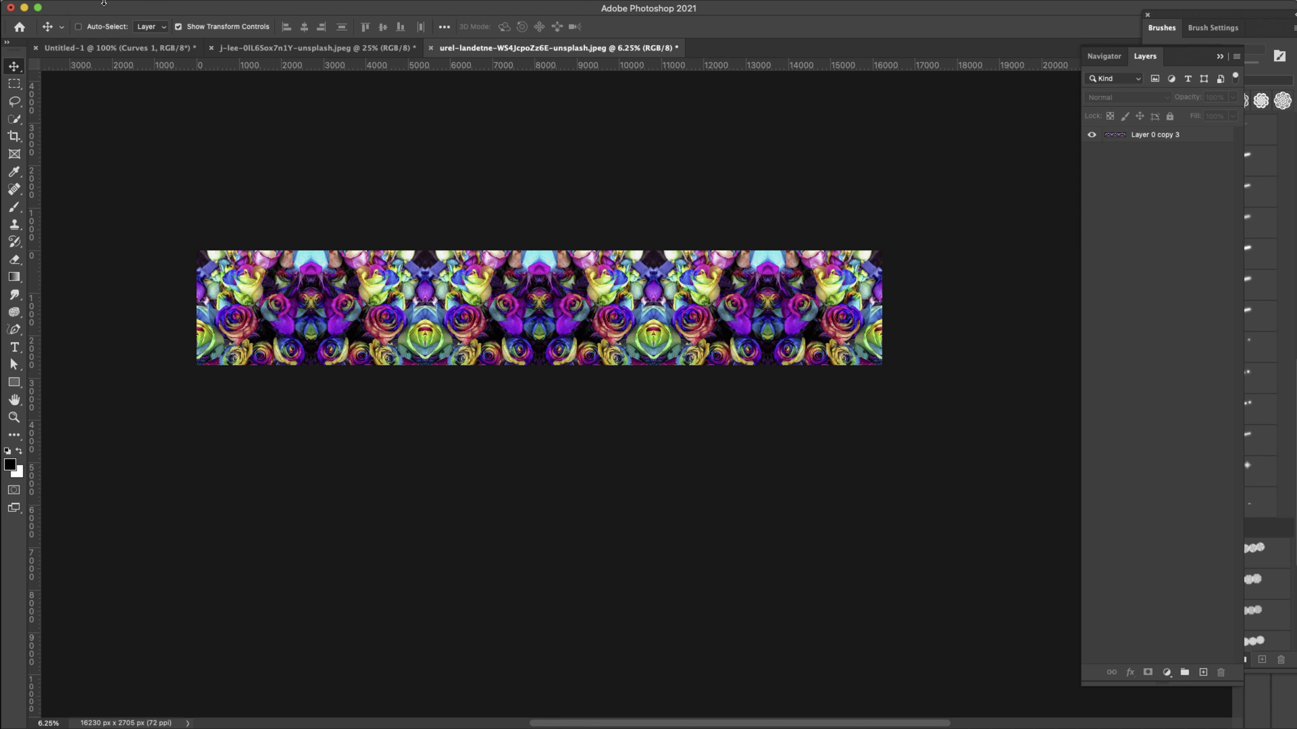
- Resize the image with unlinked proportions to a 37.569-inch width, giving 2705 × 2705 px
left_click(165, 9)
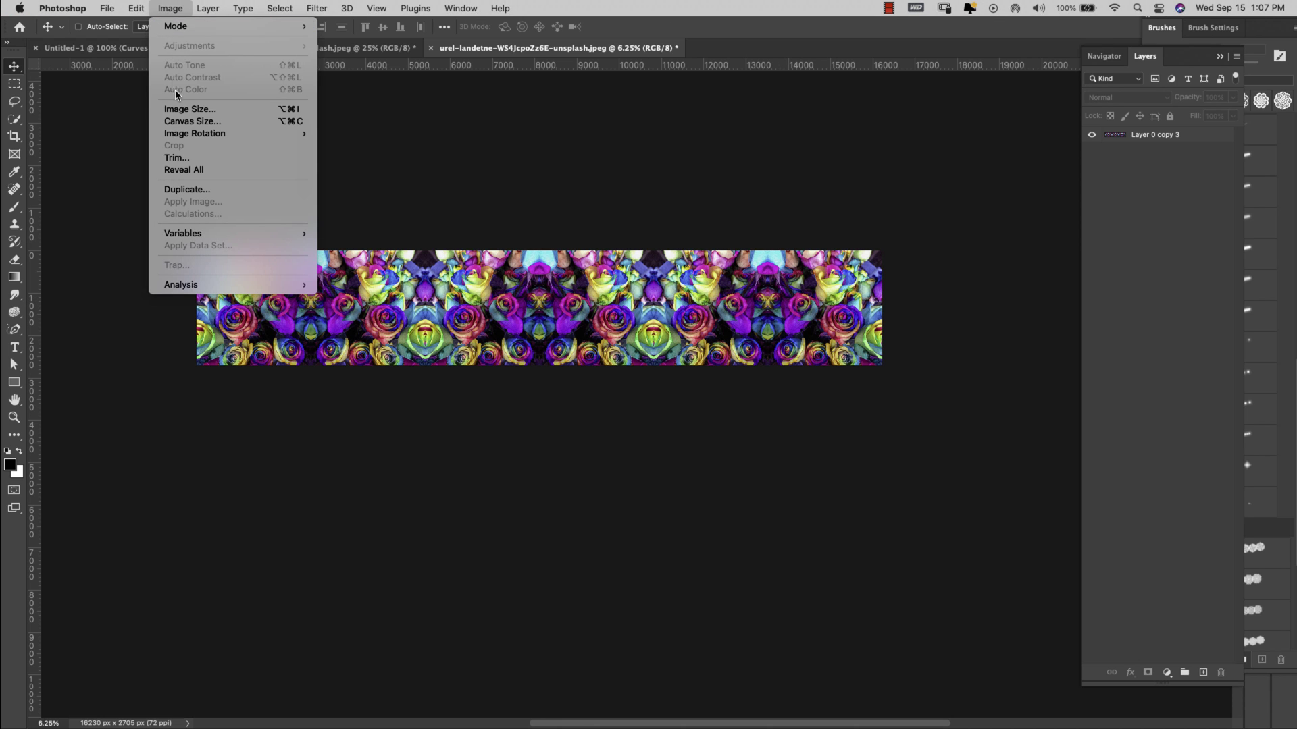
left_click(181, 109)
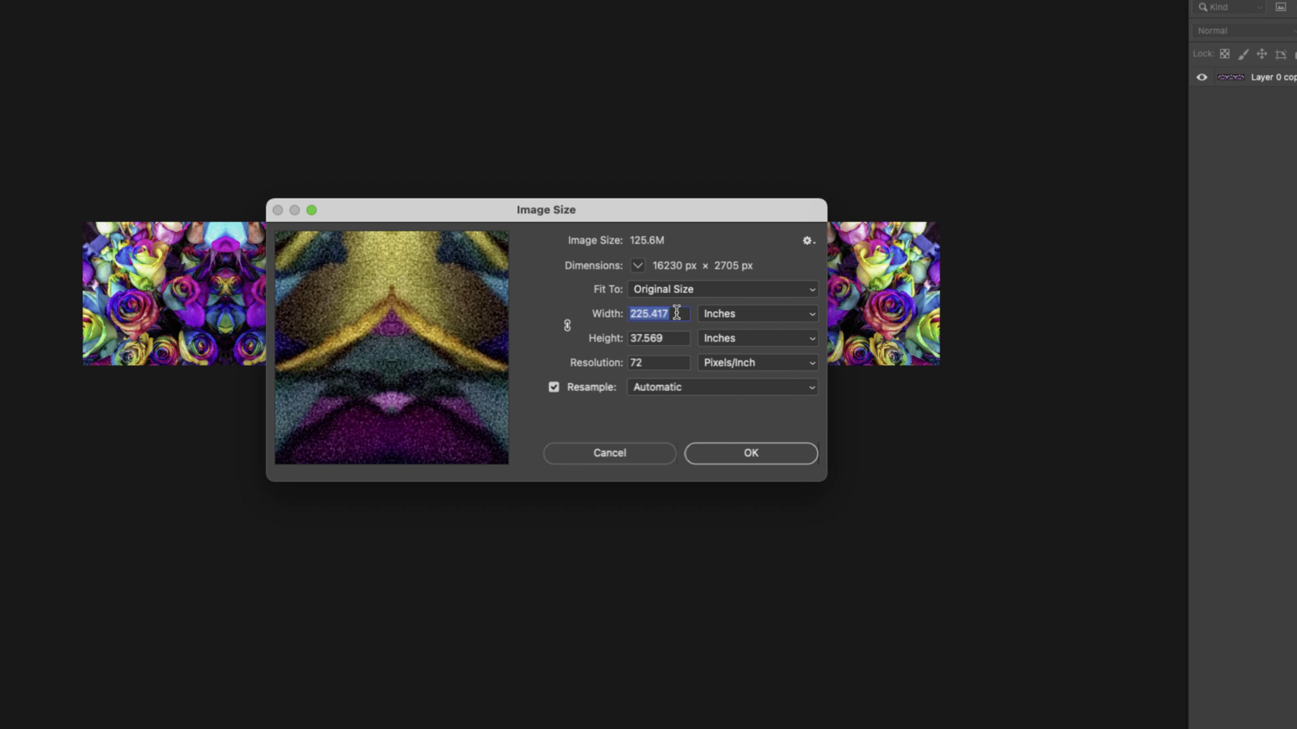
type("37.569")
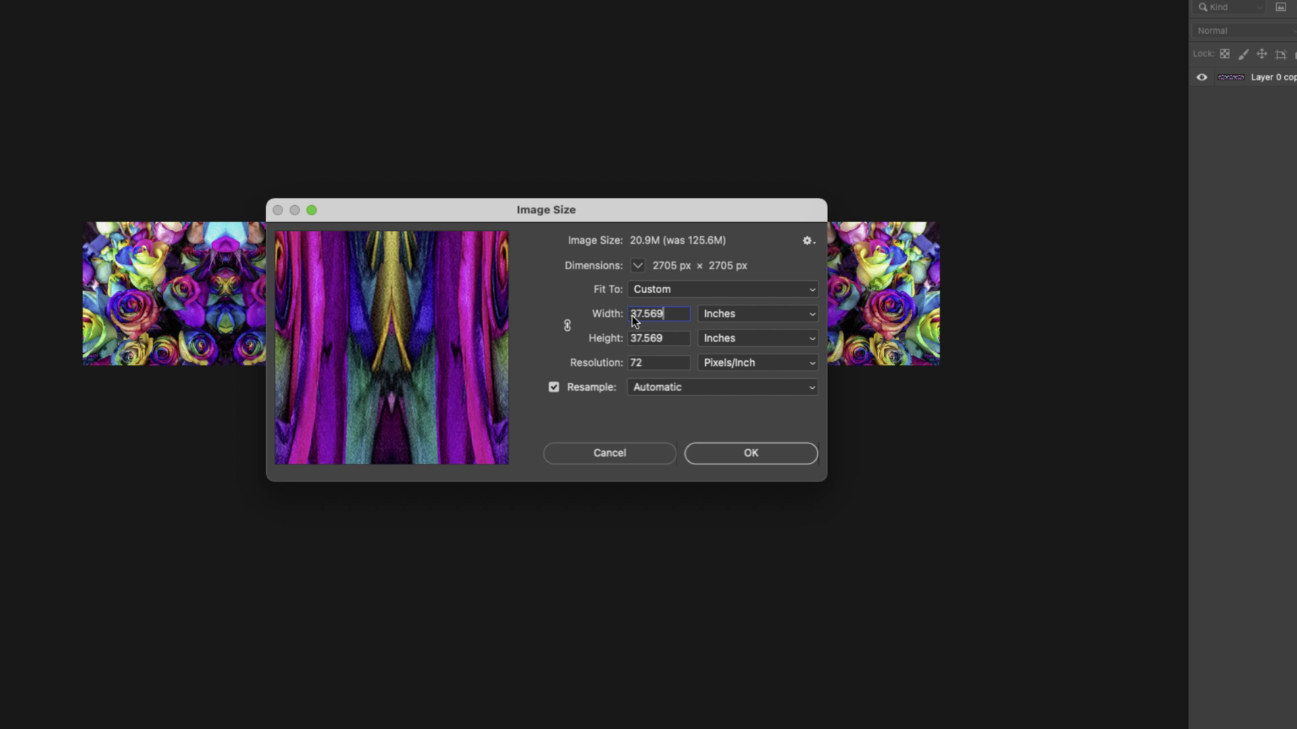
left_click(724, 457)
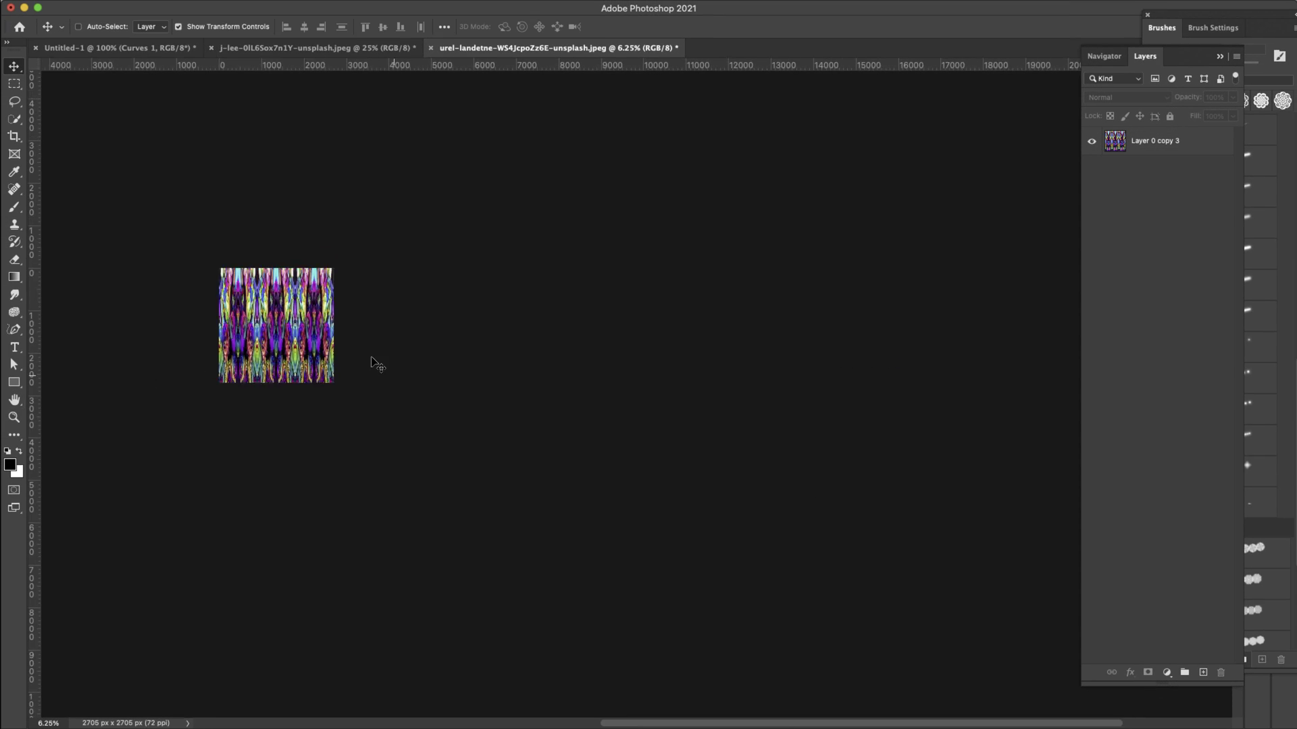
key("z")
left_click(381, 355)
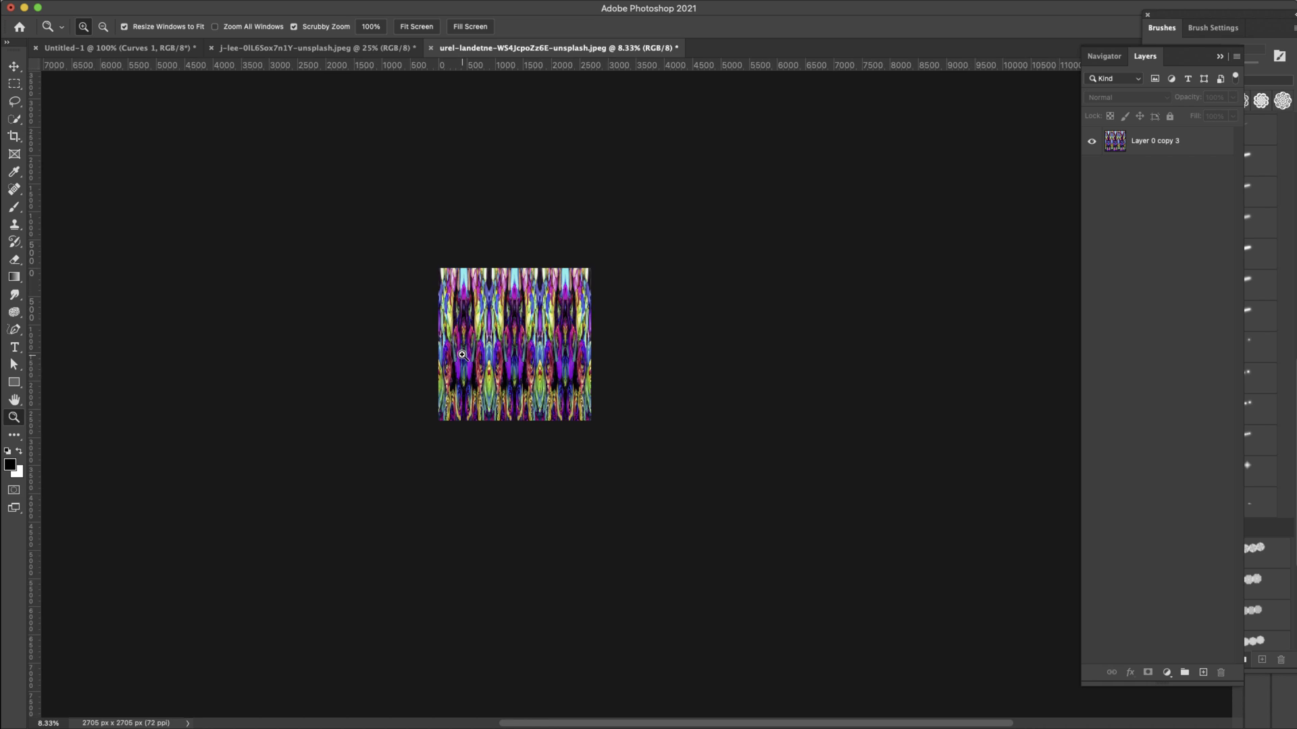
left_click(598, 379)
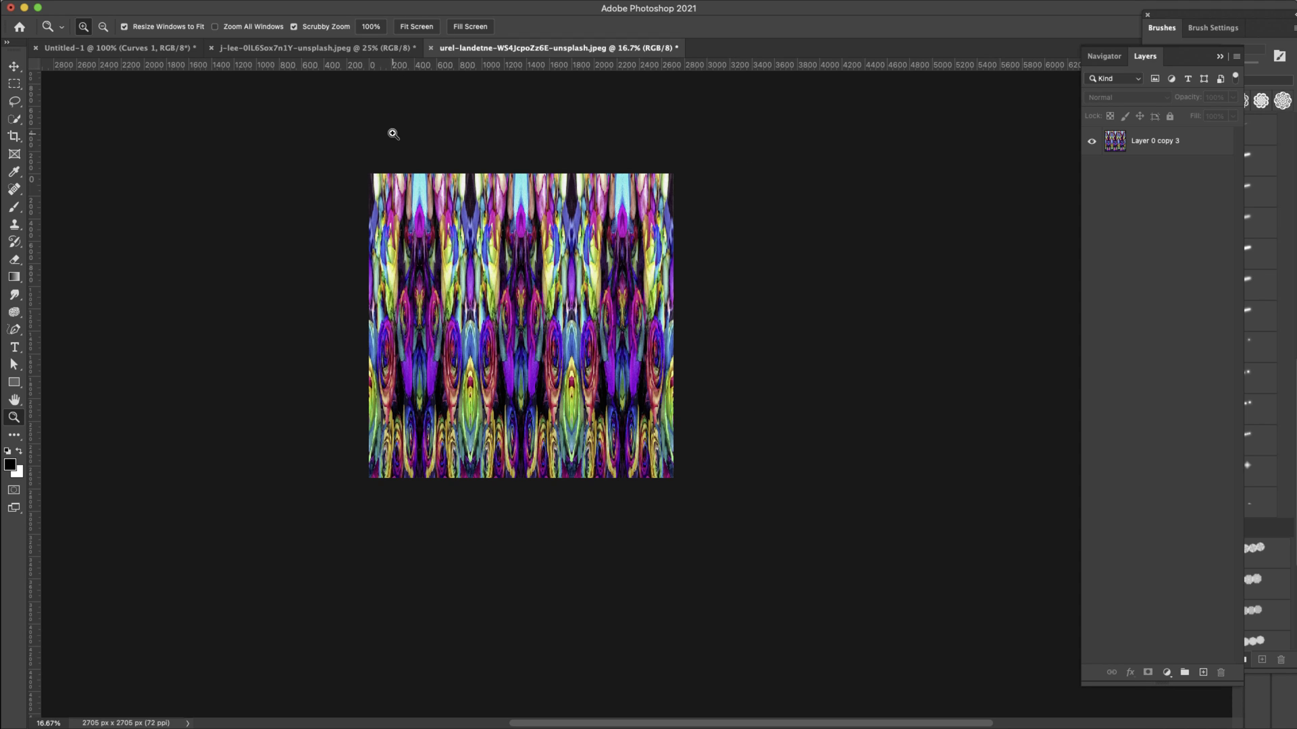
- Apply the Polar Coordinates filter, Rectangular to Polar, to Layer 0 copy 3
left_click(317, 8)
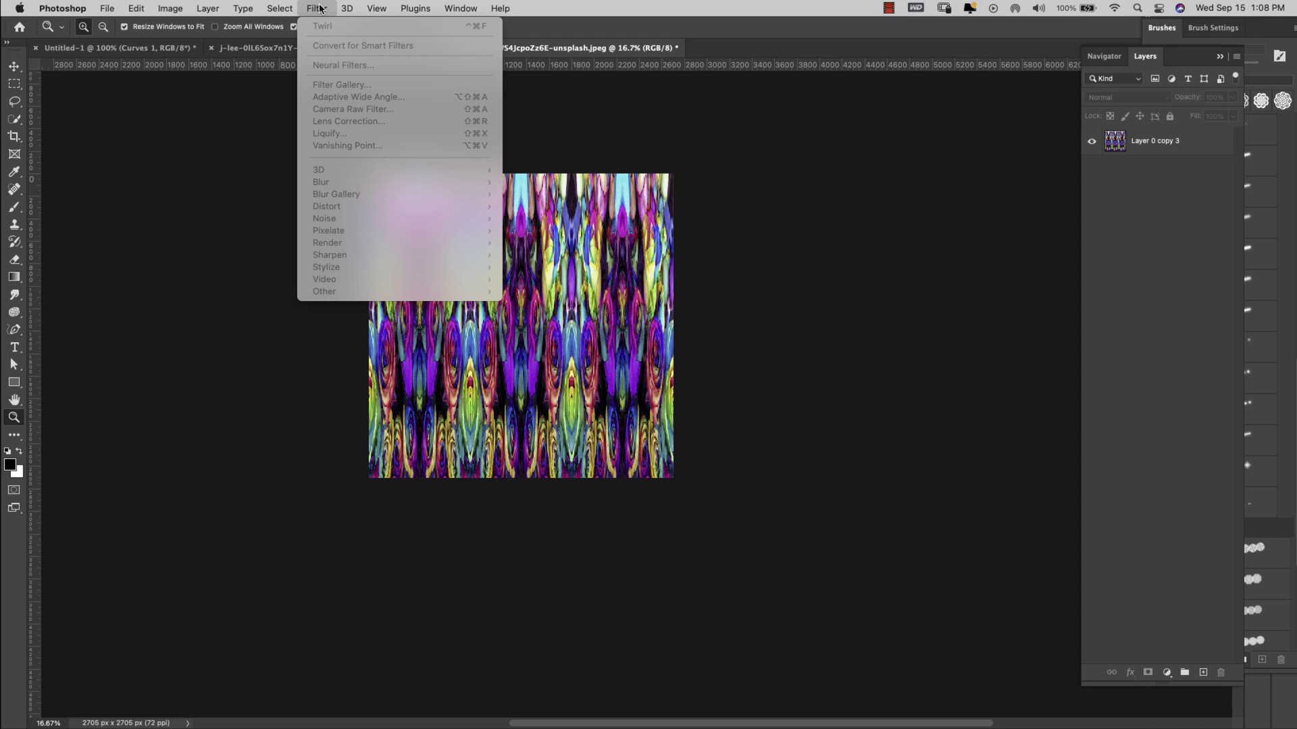
left_click(790, 213)
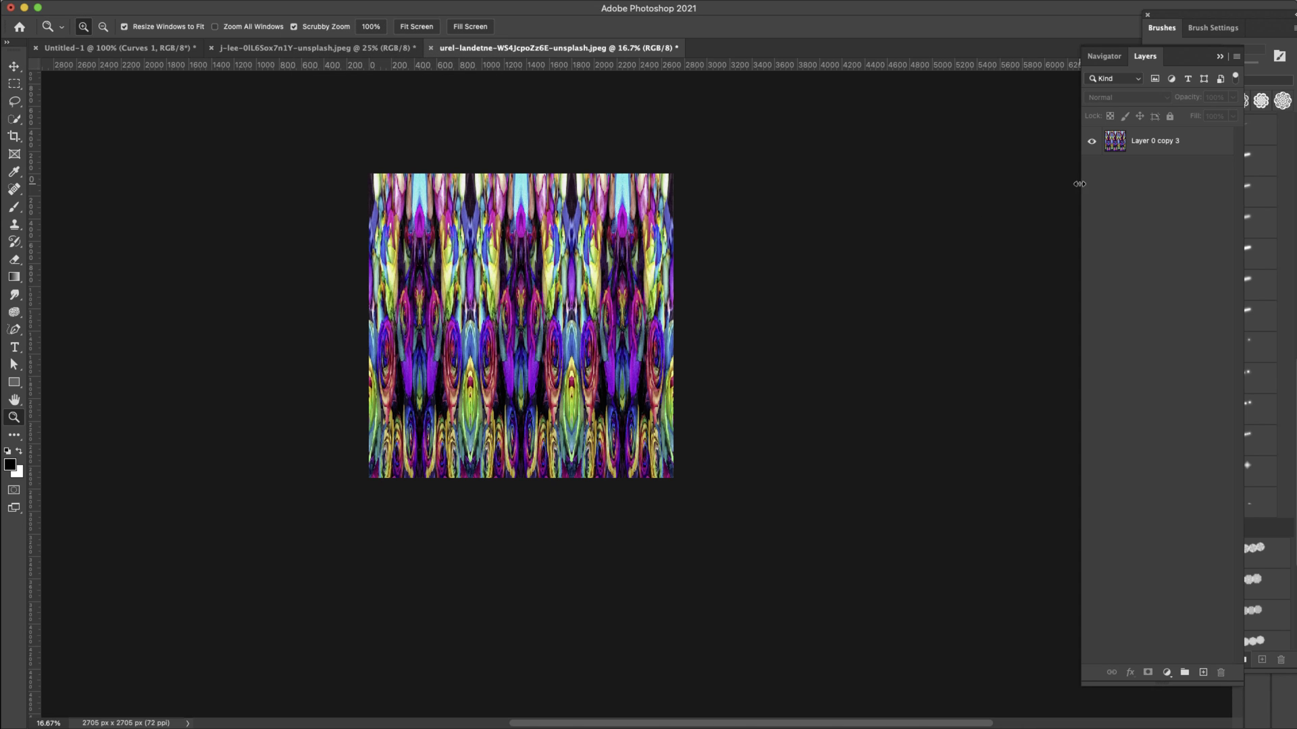
left_click(1140, 146)
mouse_move(357, 3)
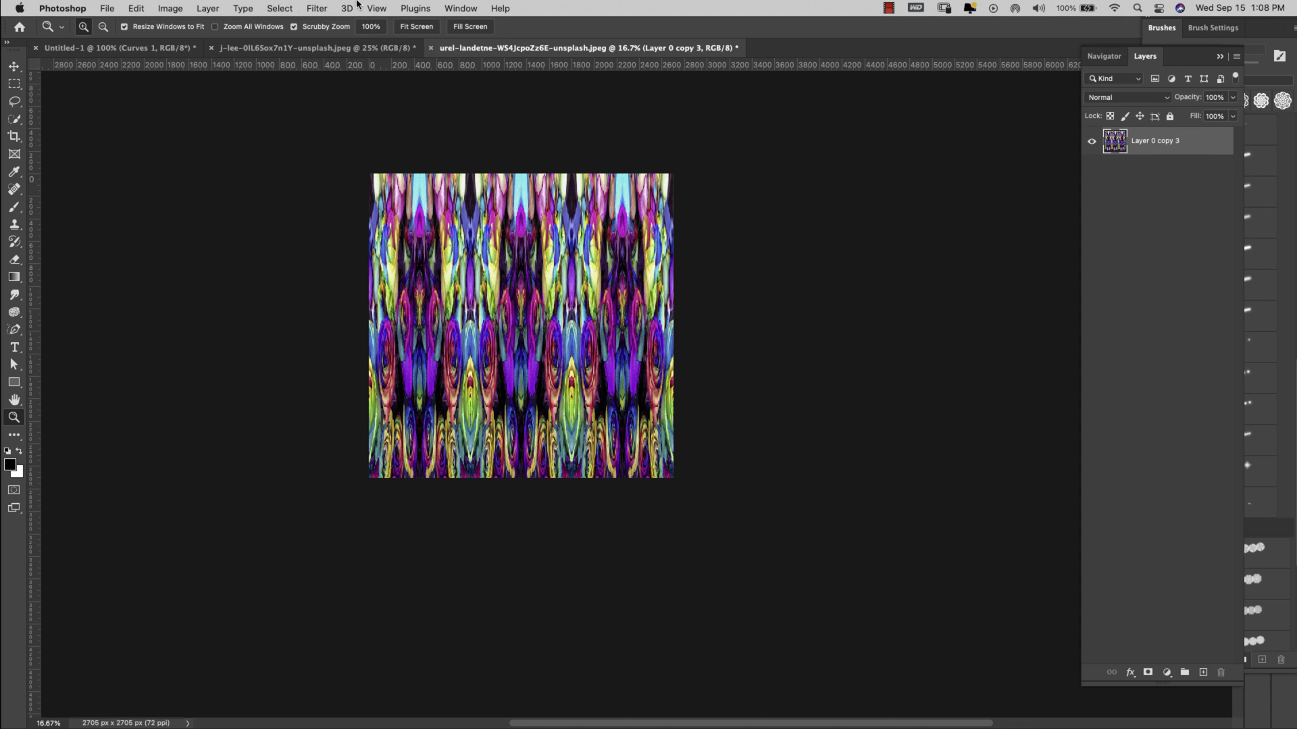
left_click(307, 9)
mouse_move(496, 205)
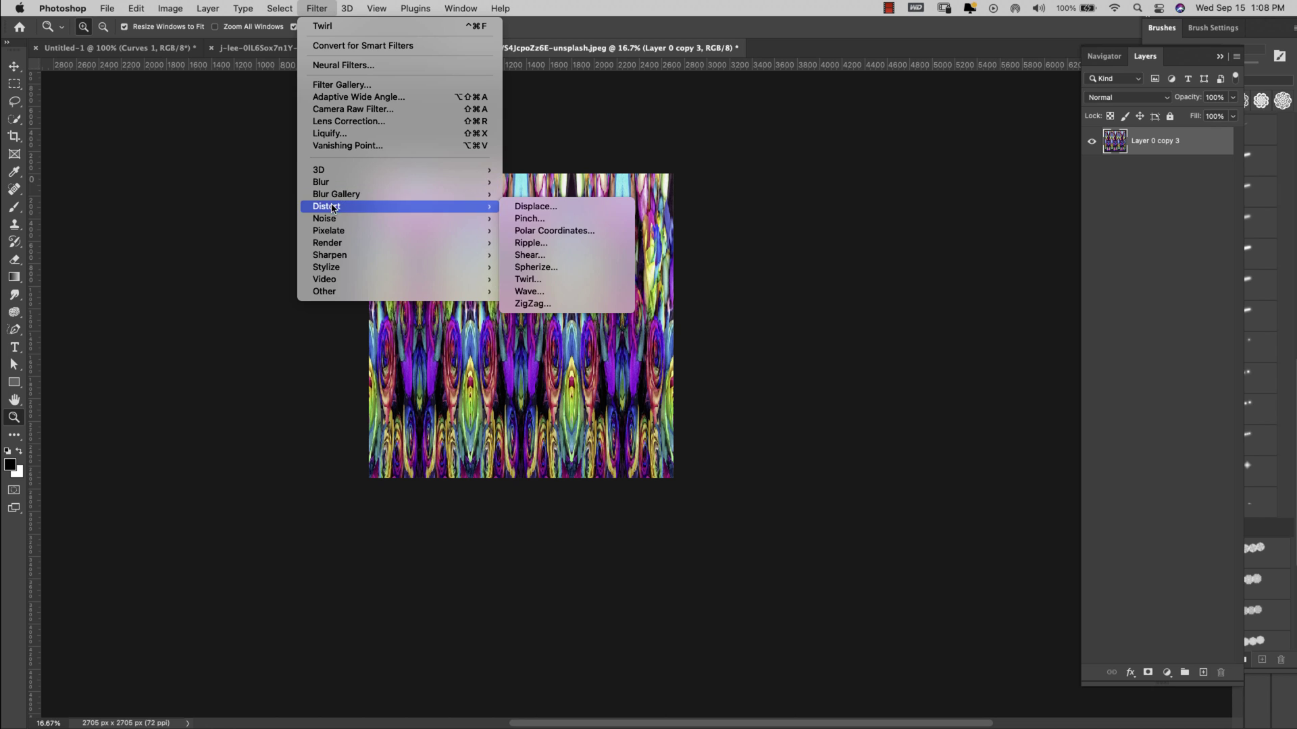
left_click(561, 230)
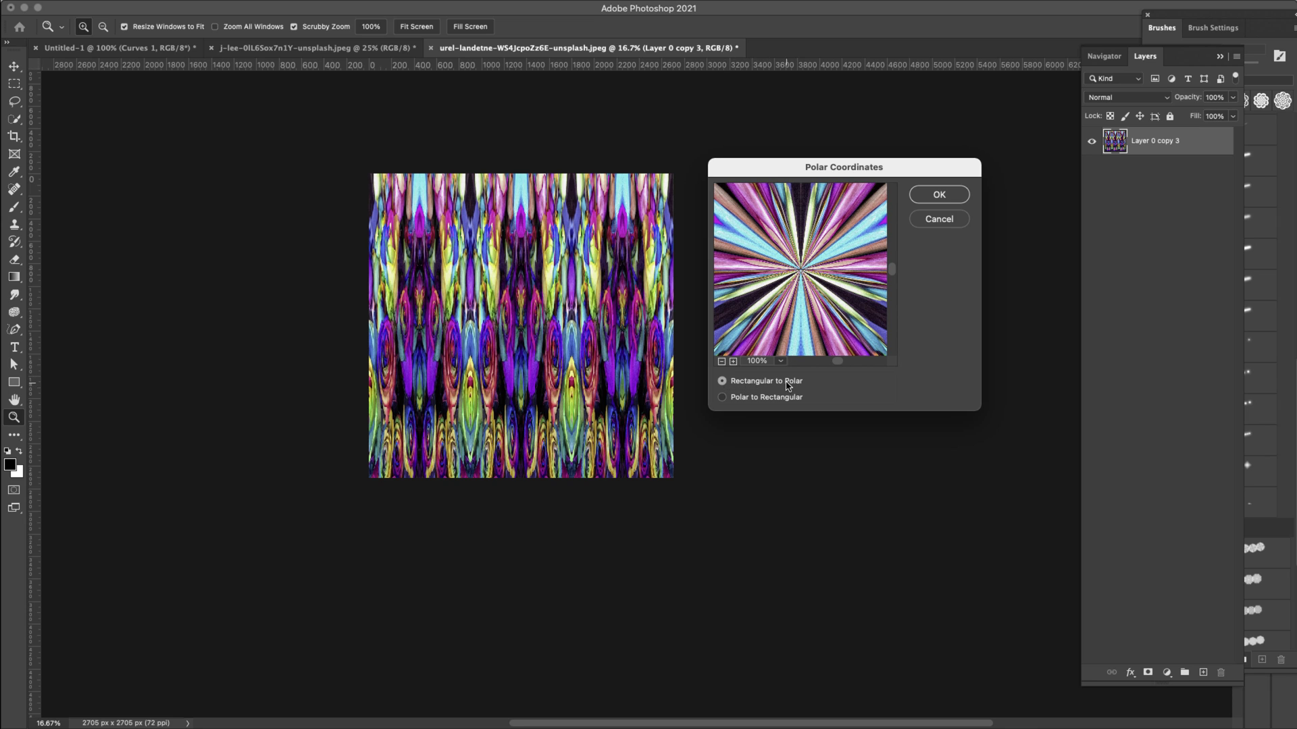
left_click(722, 363)
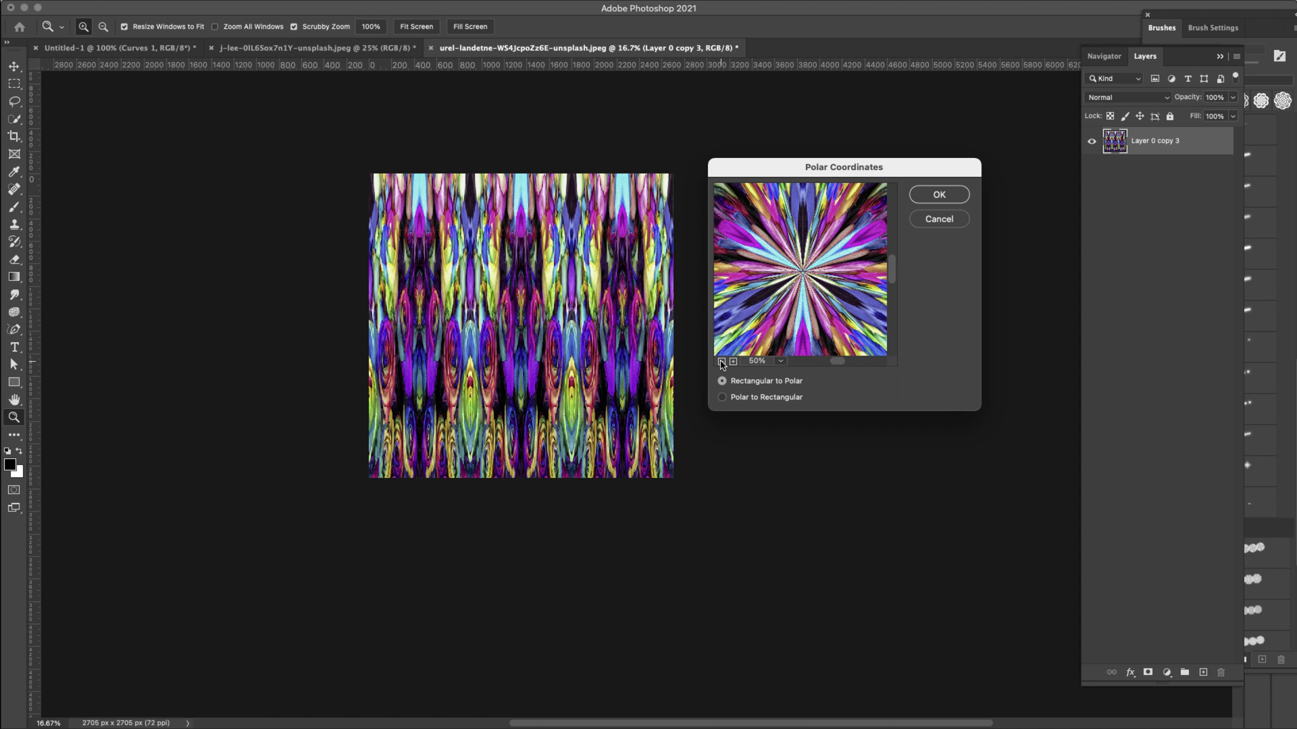
left_click(722, 363)
left_click(722, 363)
left_click(722, 364)
left_click(722, 363)
left_click(722, 363)
left_click(722, 364)
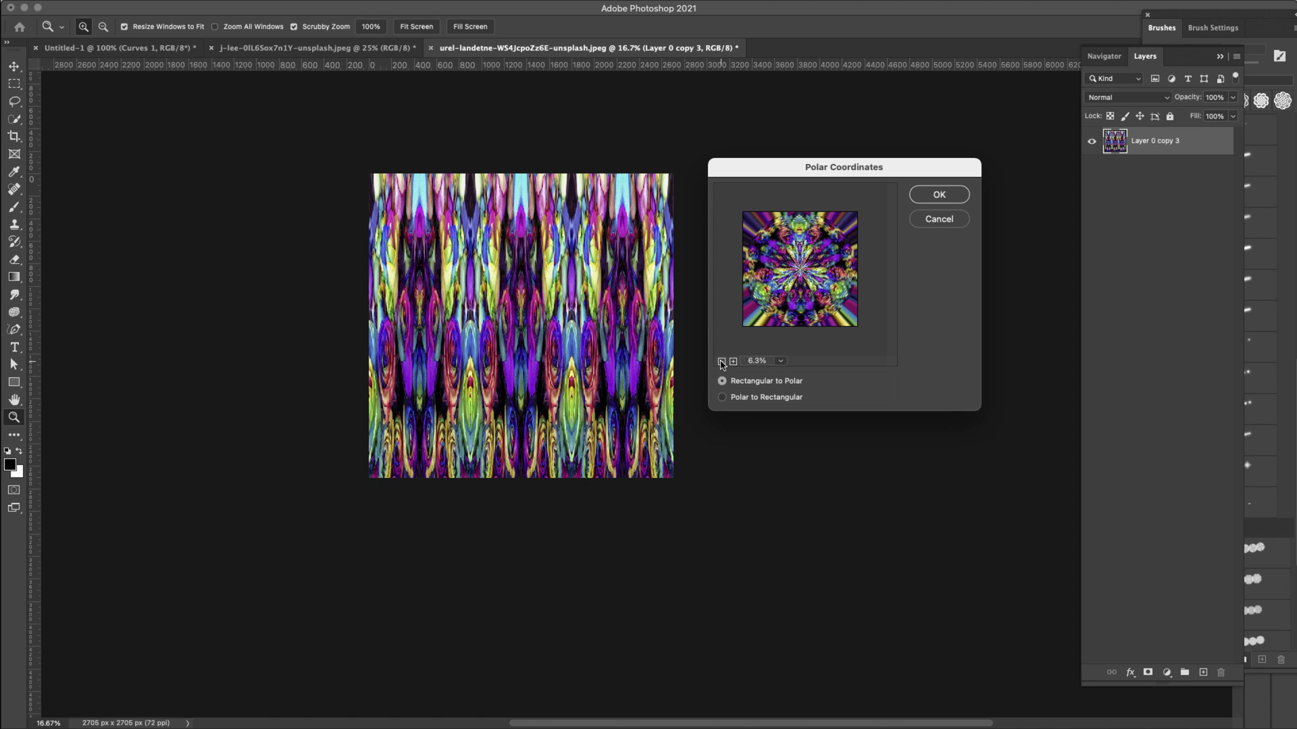
left_click(939, 195)
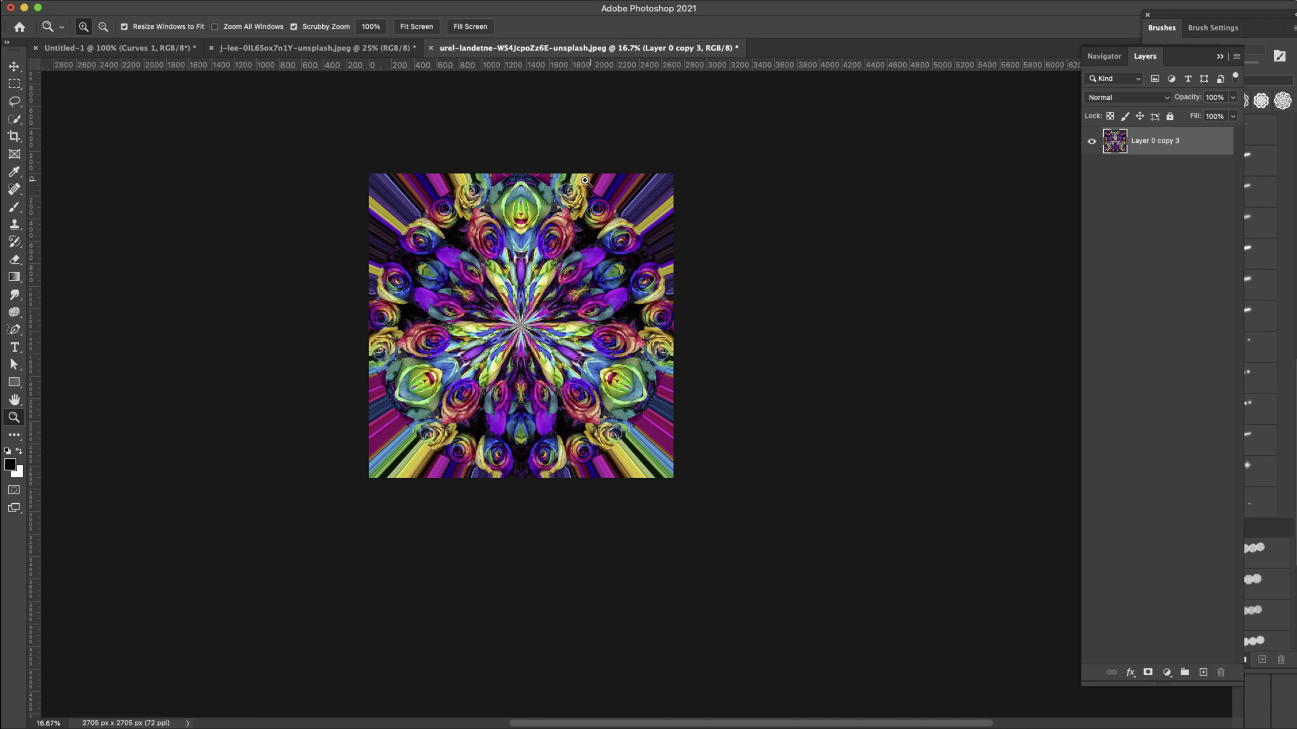
left_click(545, 315)
- Delete everything outside a circular elliptical selection so the kaleidoscope's corners become transparent
scroll(545, 315, "left", 5)
scroll(545, 315, "up", 2)
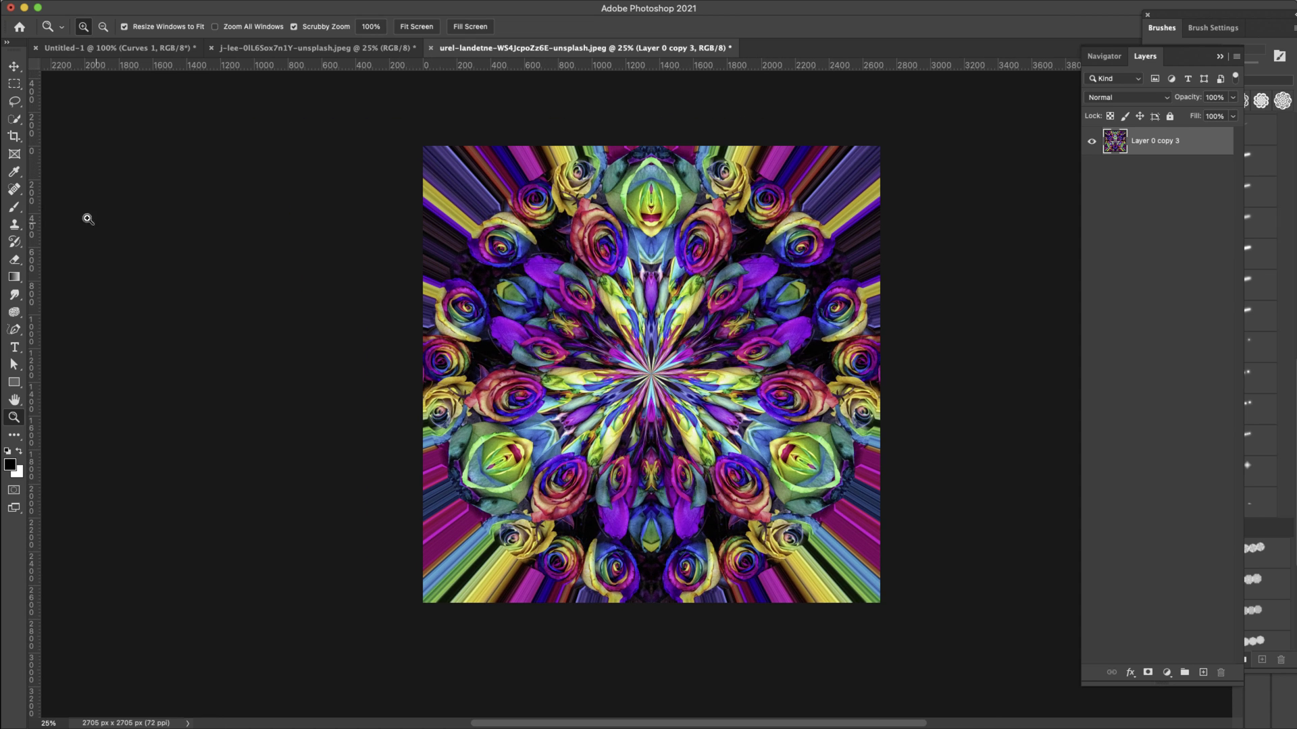
left_click(13, 88)
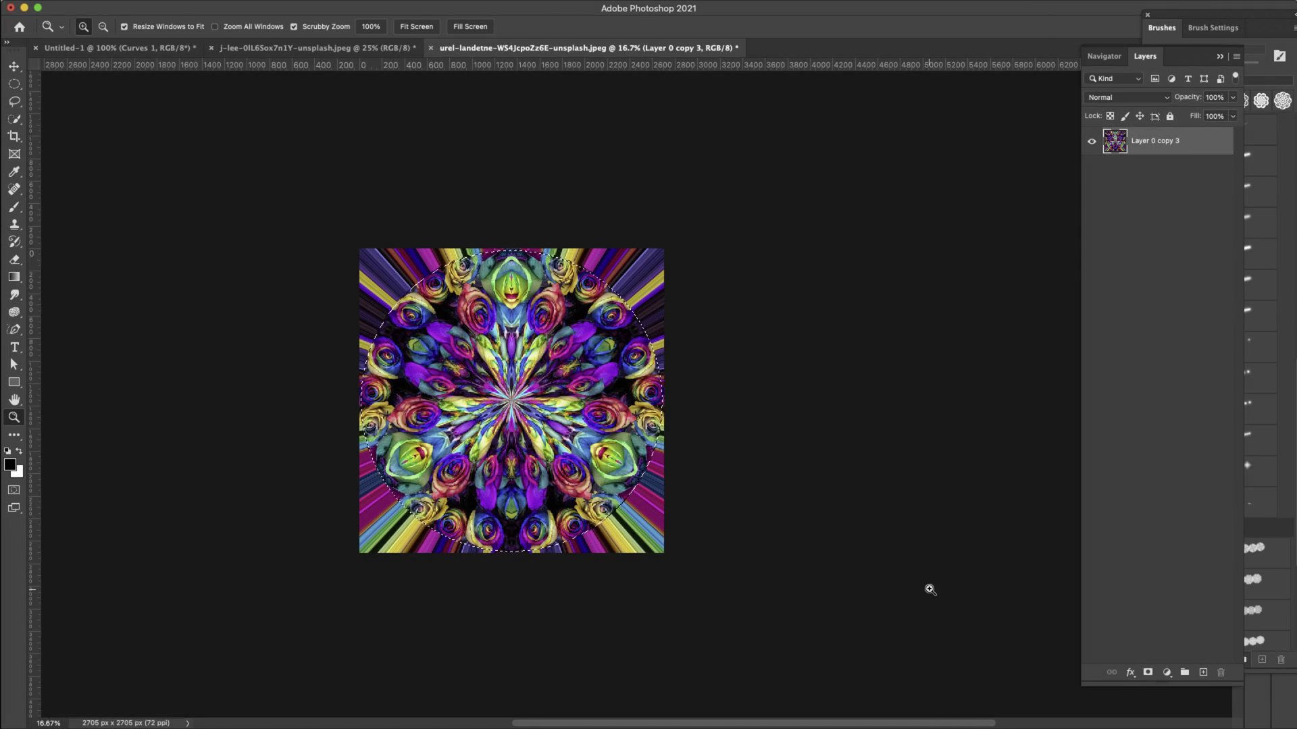
key("shift+super+i")
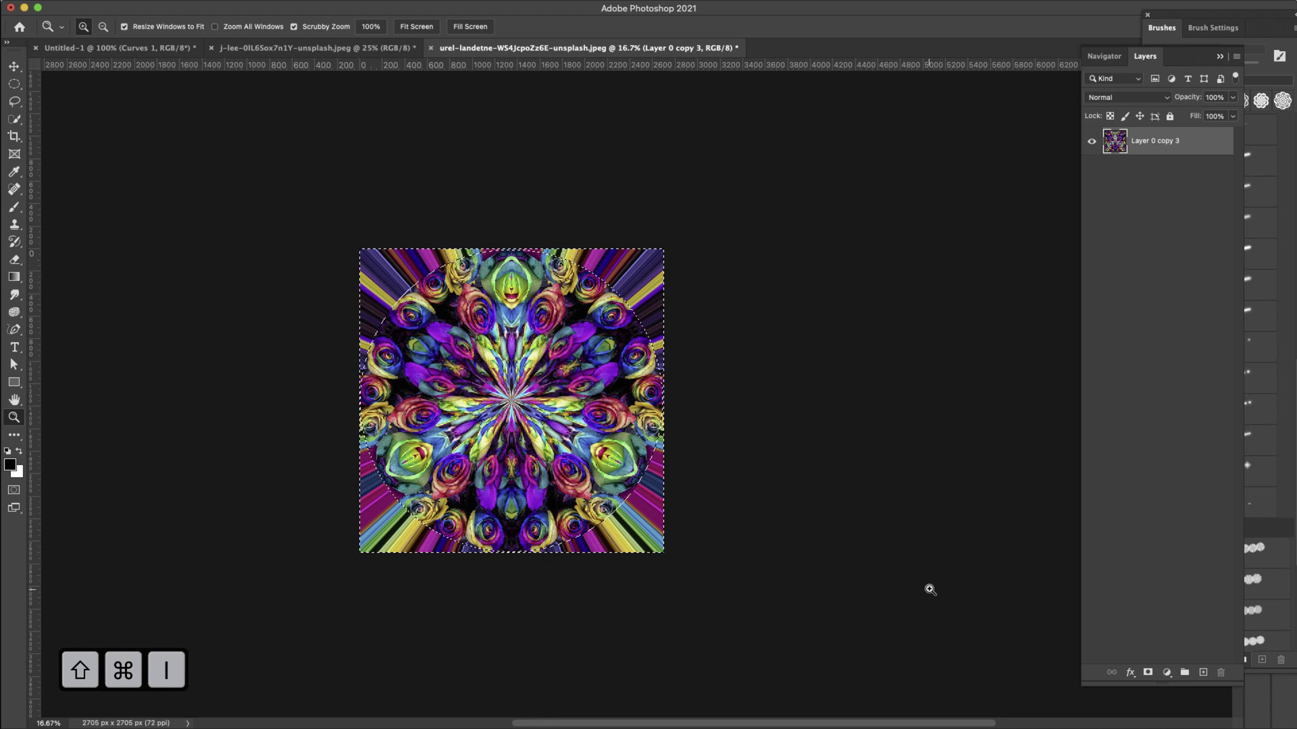
key("BackSpace")
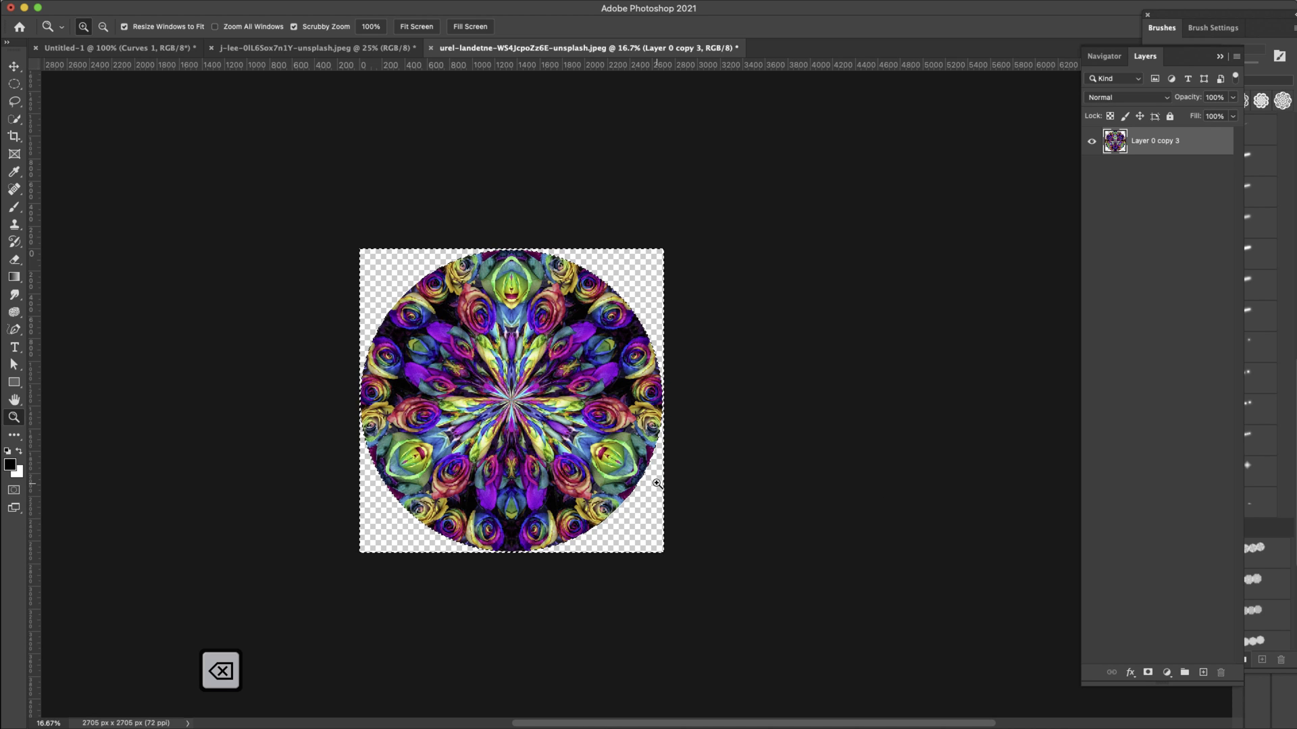
key("super+d")
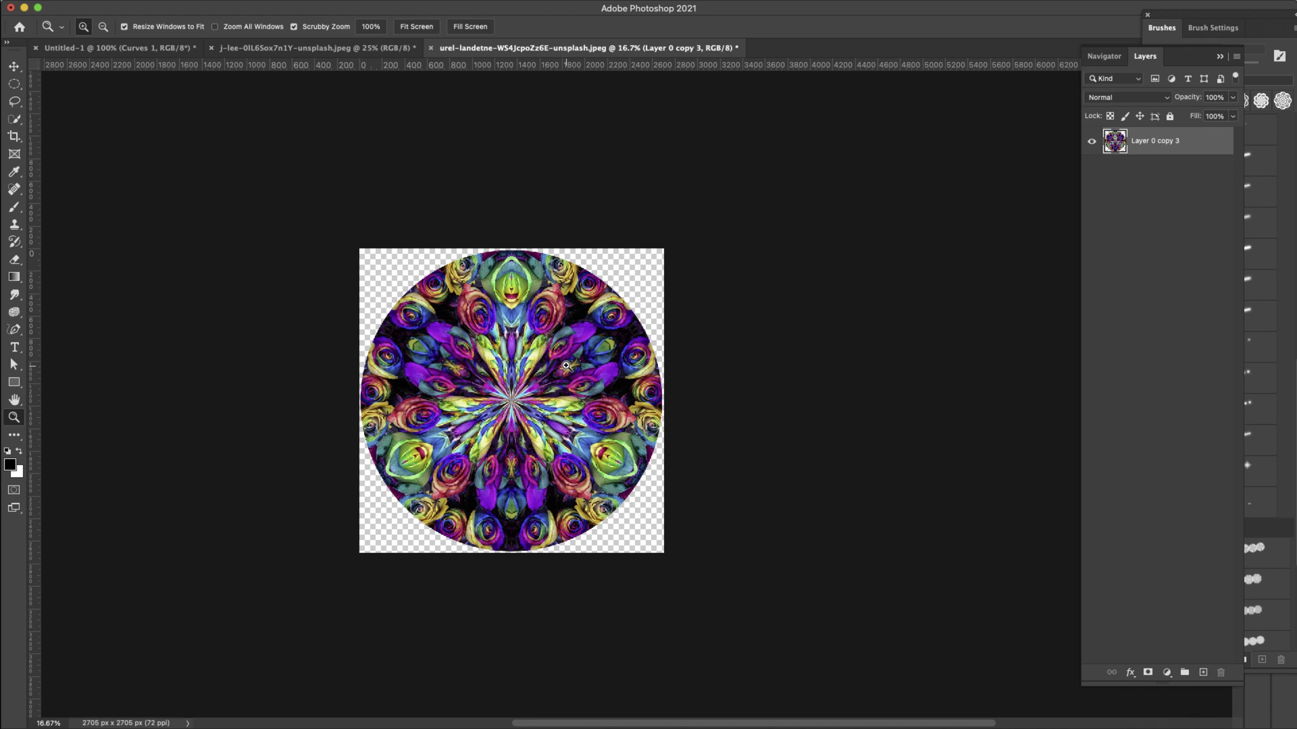
left_click(498, 381)
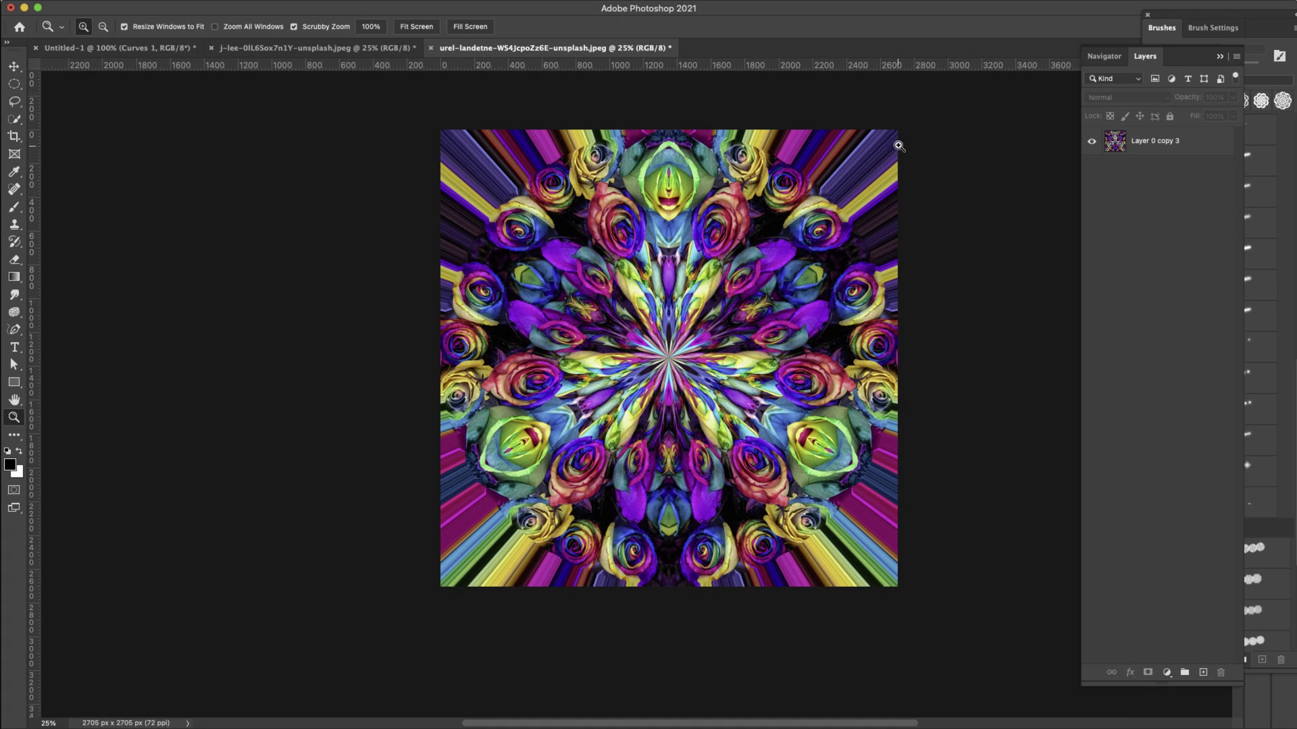
- Scale Layer 0 copy 3 up to about 126% with Free Transform
key("v")
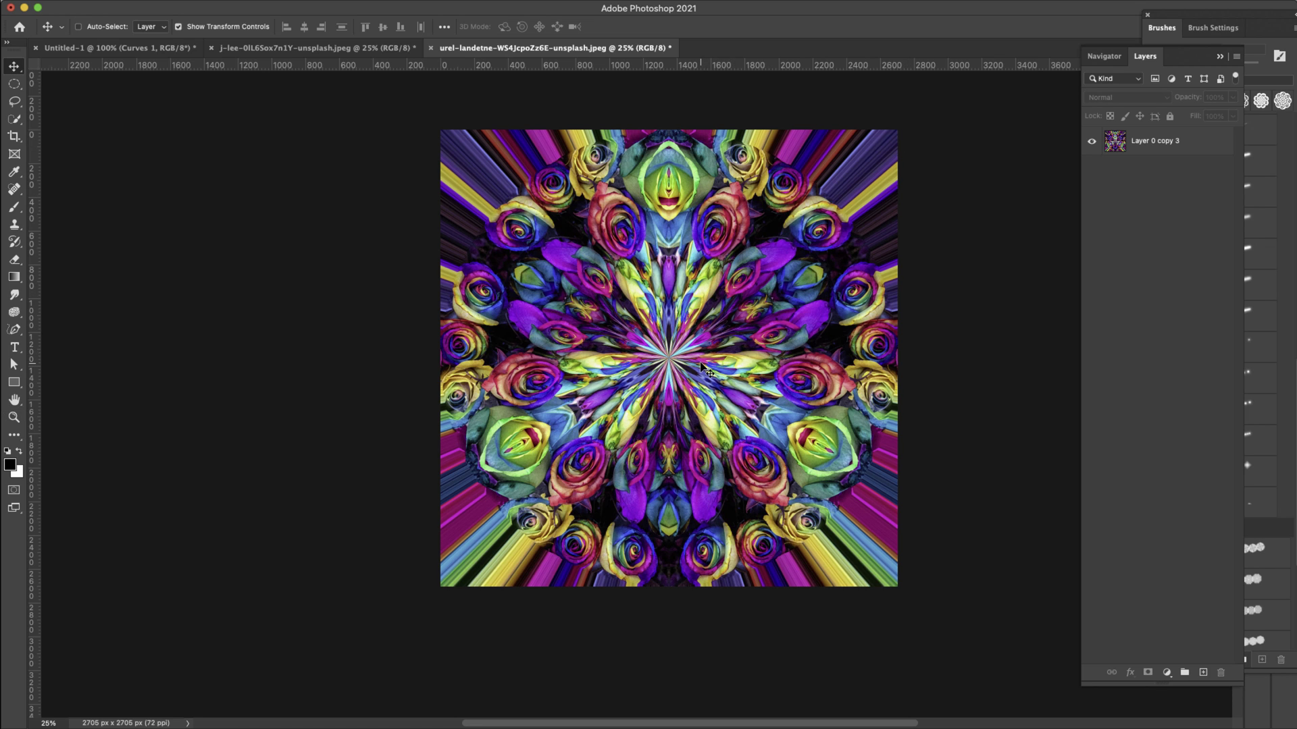
left_click(1205, 145)
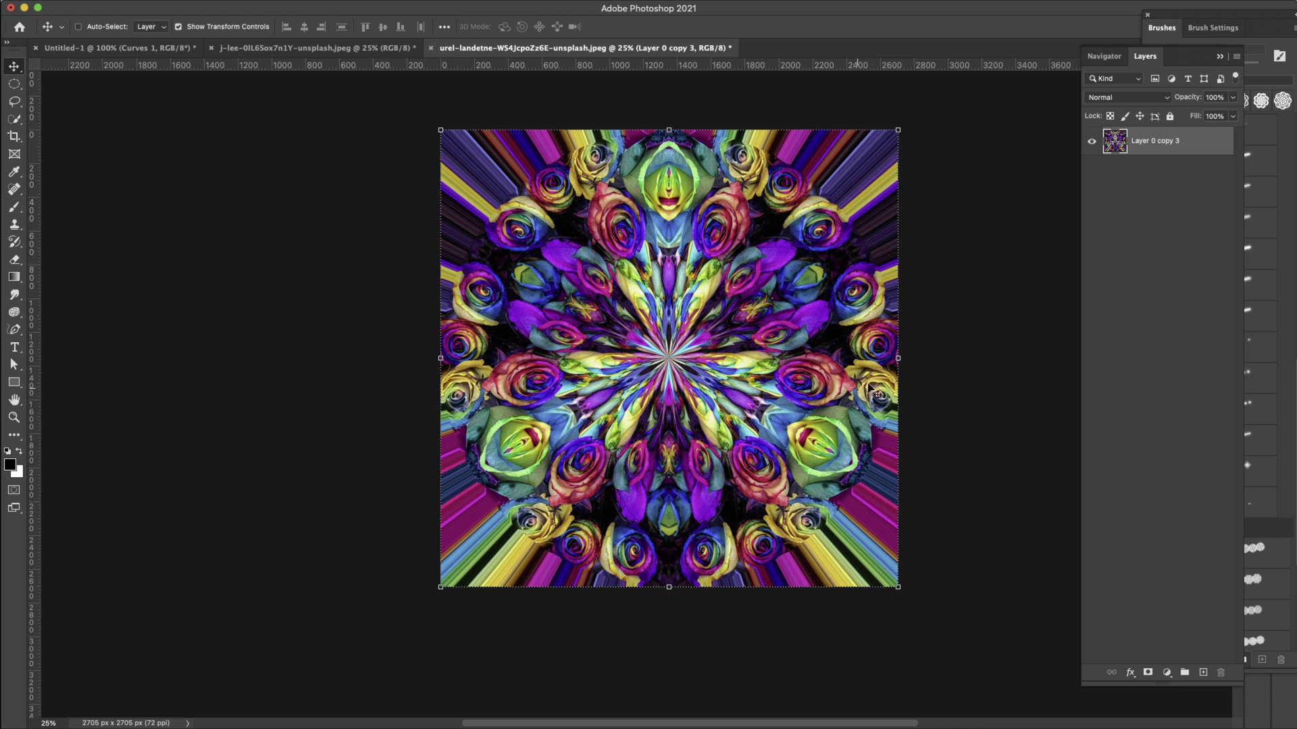
left_click(898, 359)
left_click_drag(898, 359, 996, 366)
key("Return")
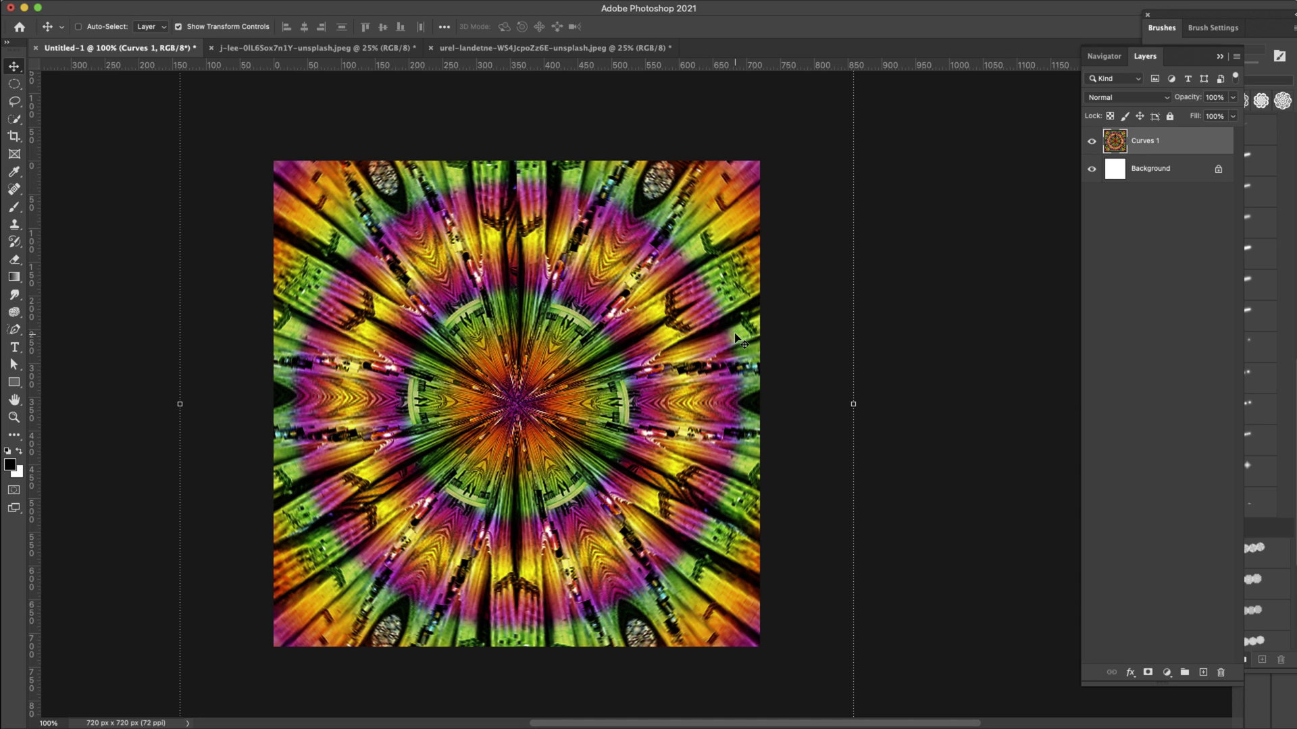
- Convert the Curves 1 layer into a smart object
left_click(1138, 339)
left_click(1179, 148)
right_click(1150, 150)
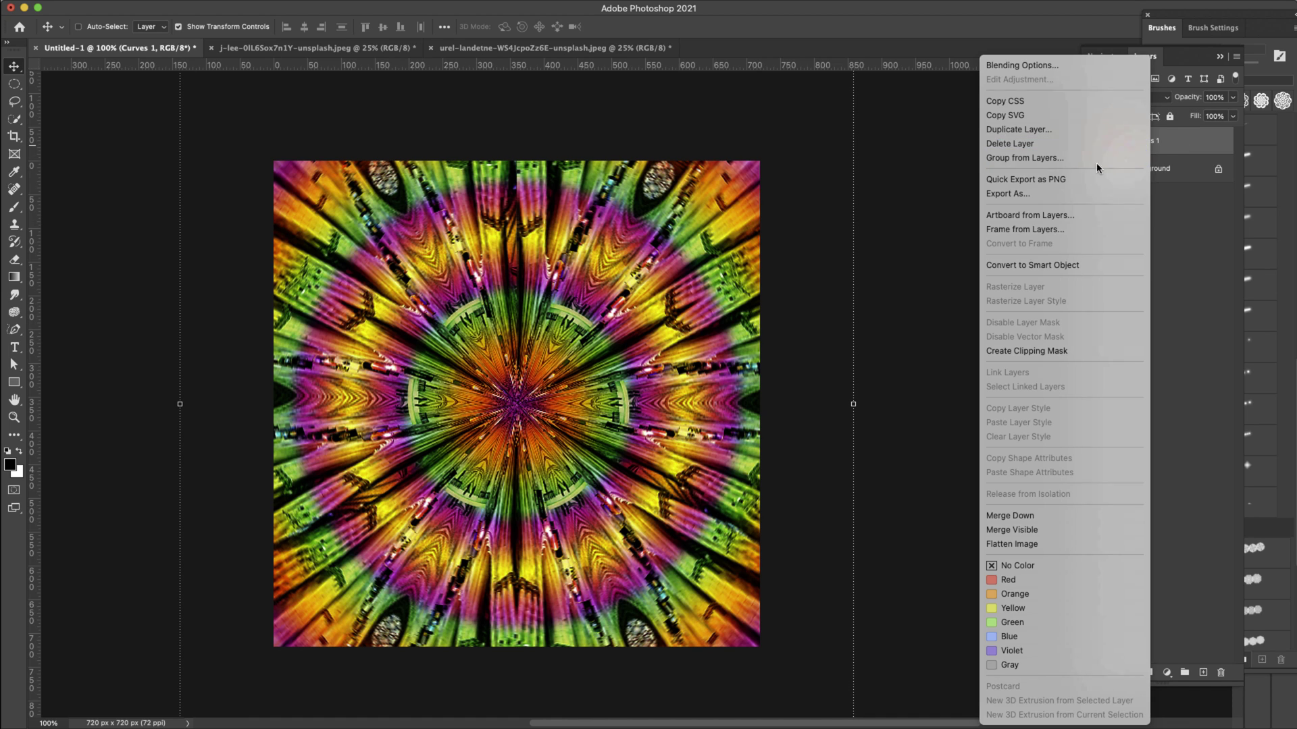
left_click(1047, 265)
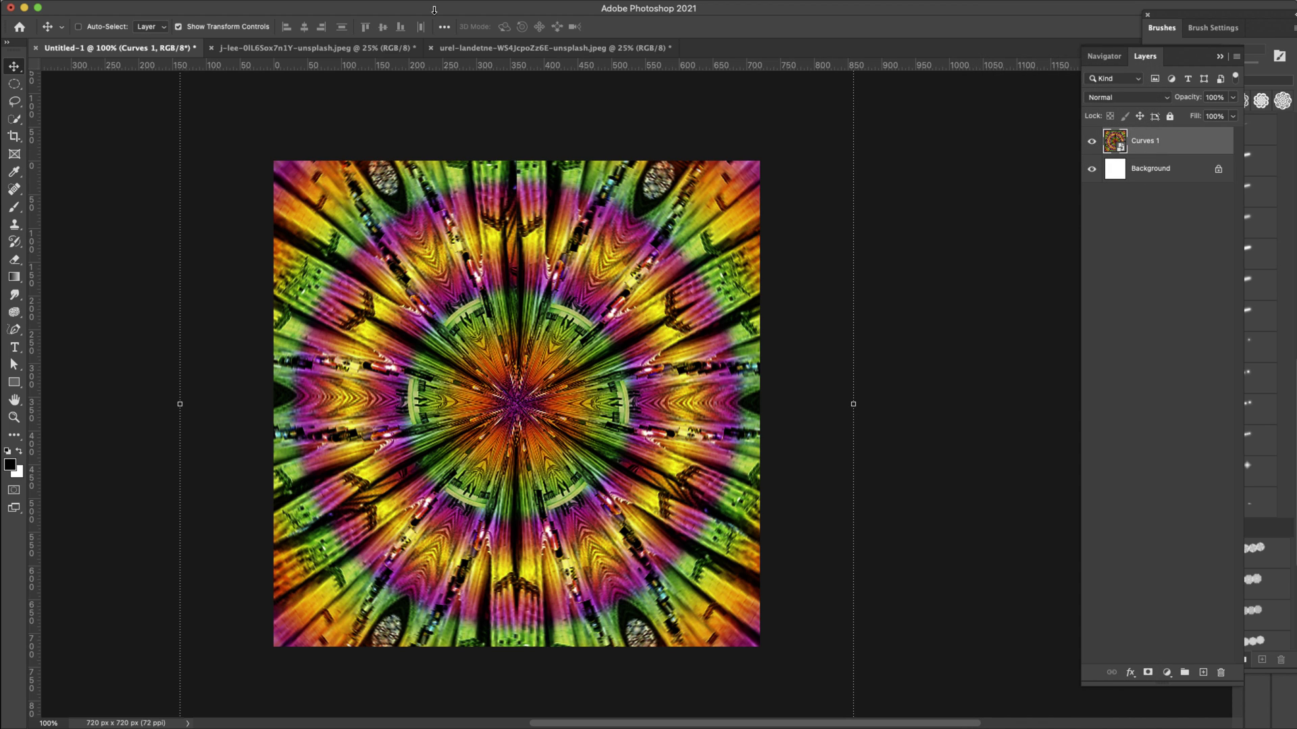
- Apply a Twirl distortion filter at a 100° angle to the smart object
mouse_move(354, 3)
left_click(315, 8)
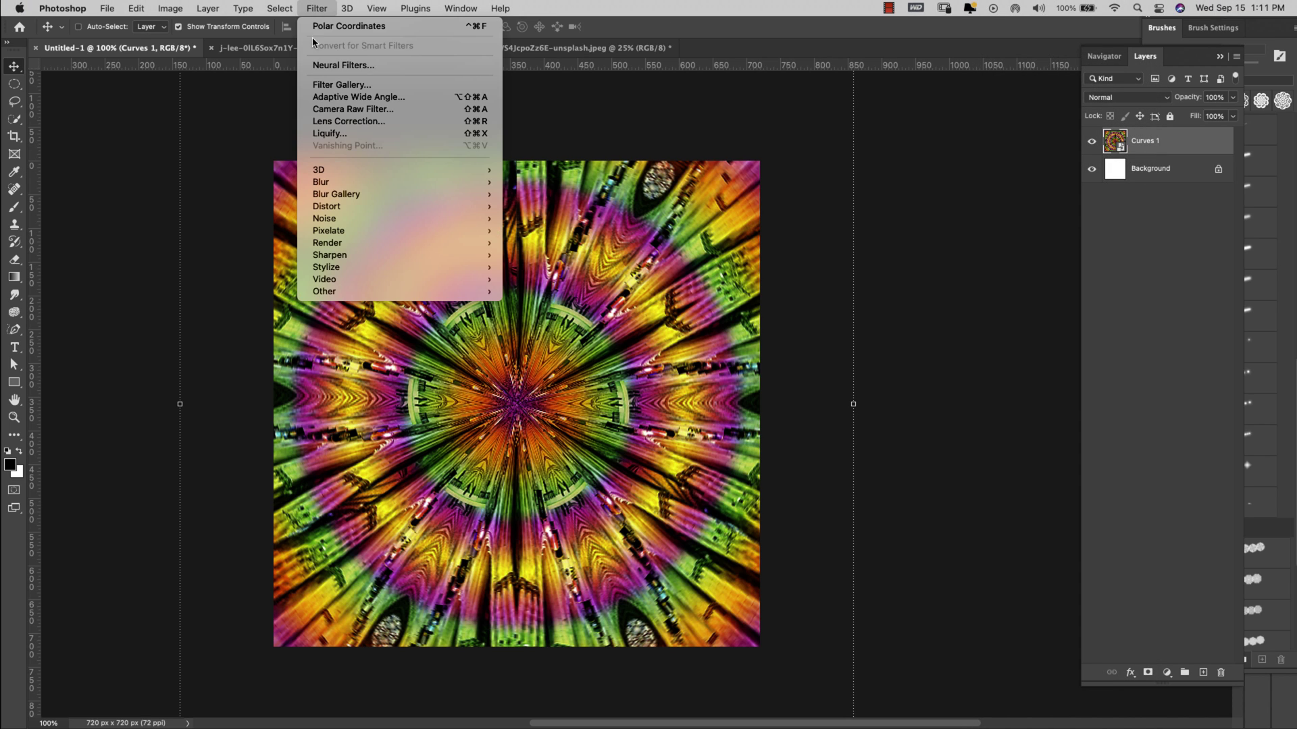
mouse_move(472, 212)
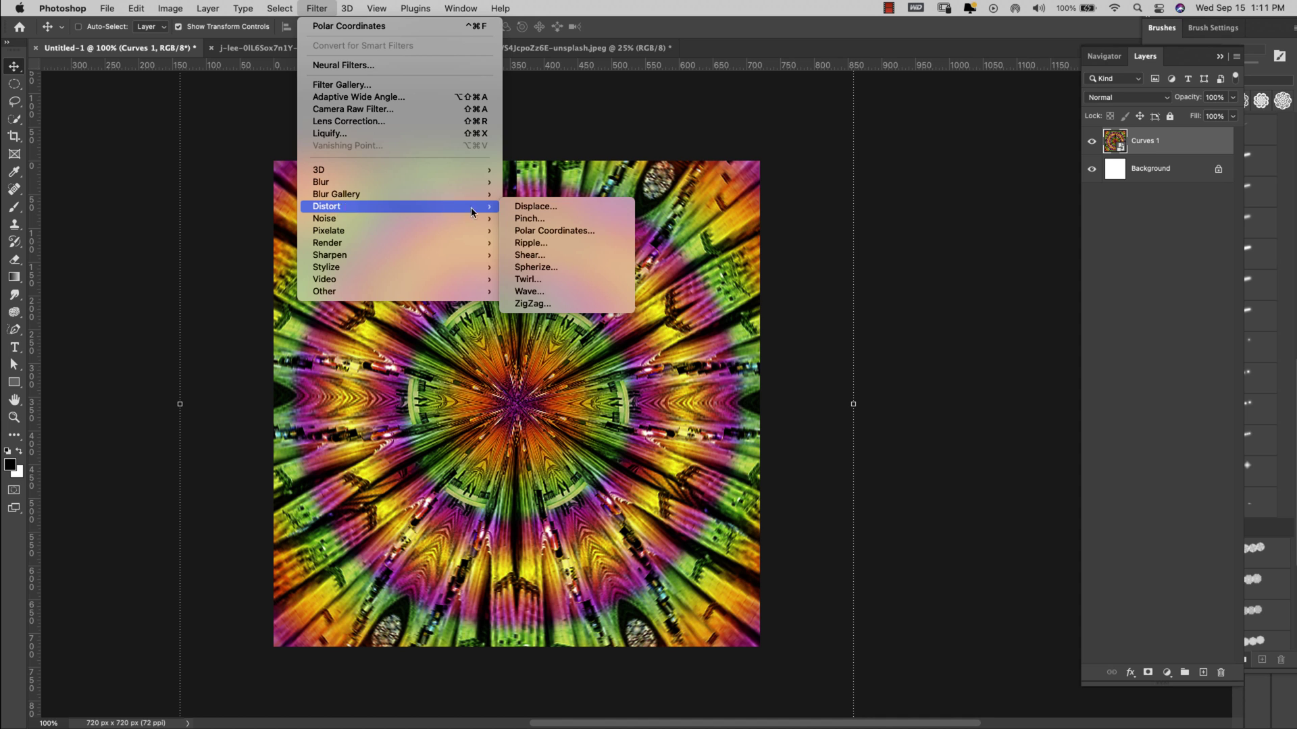
left_click(527, 279)
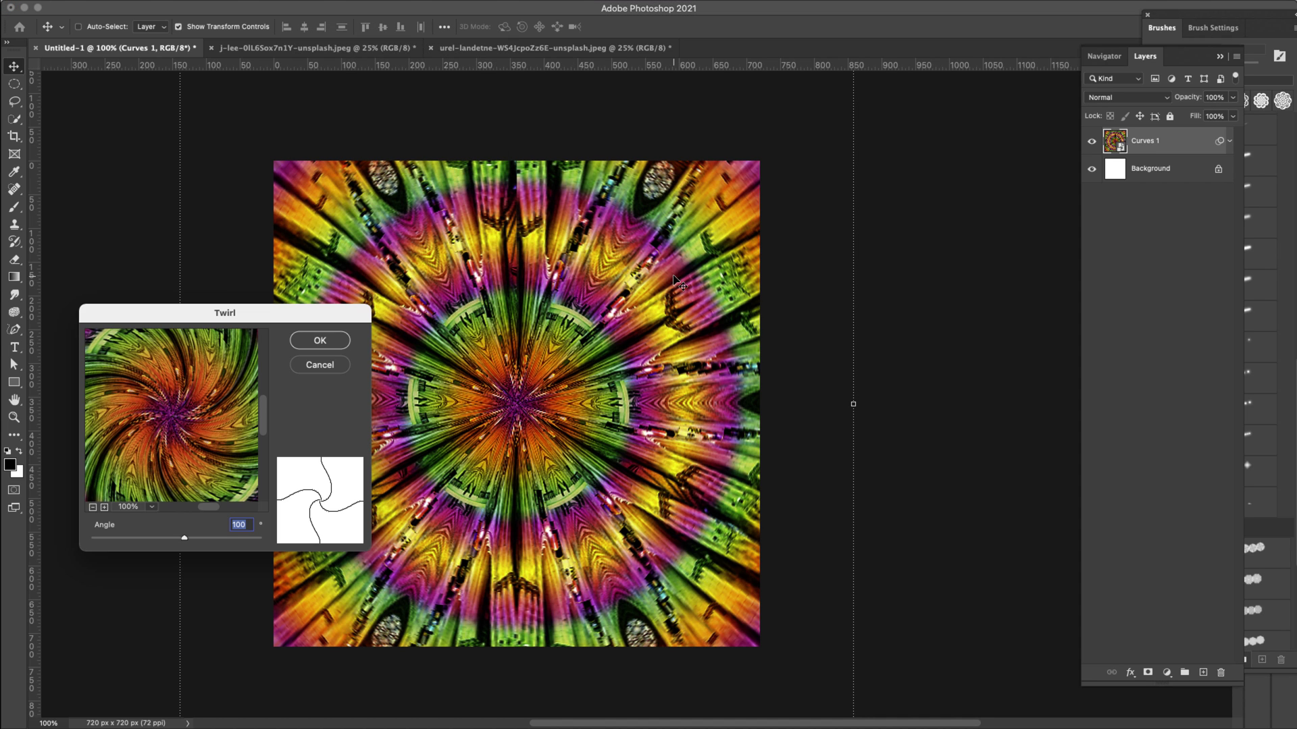
left_click_drag(268, 317, 955, 173)
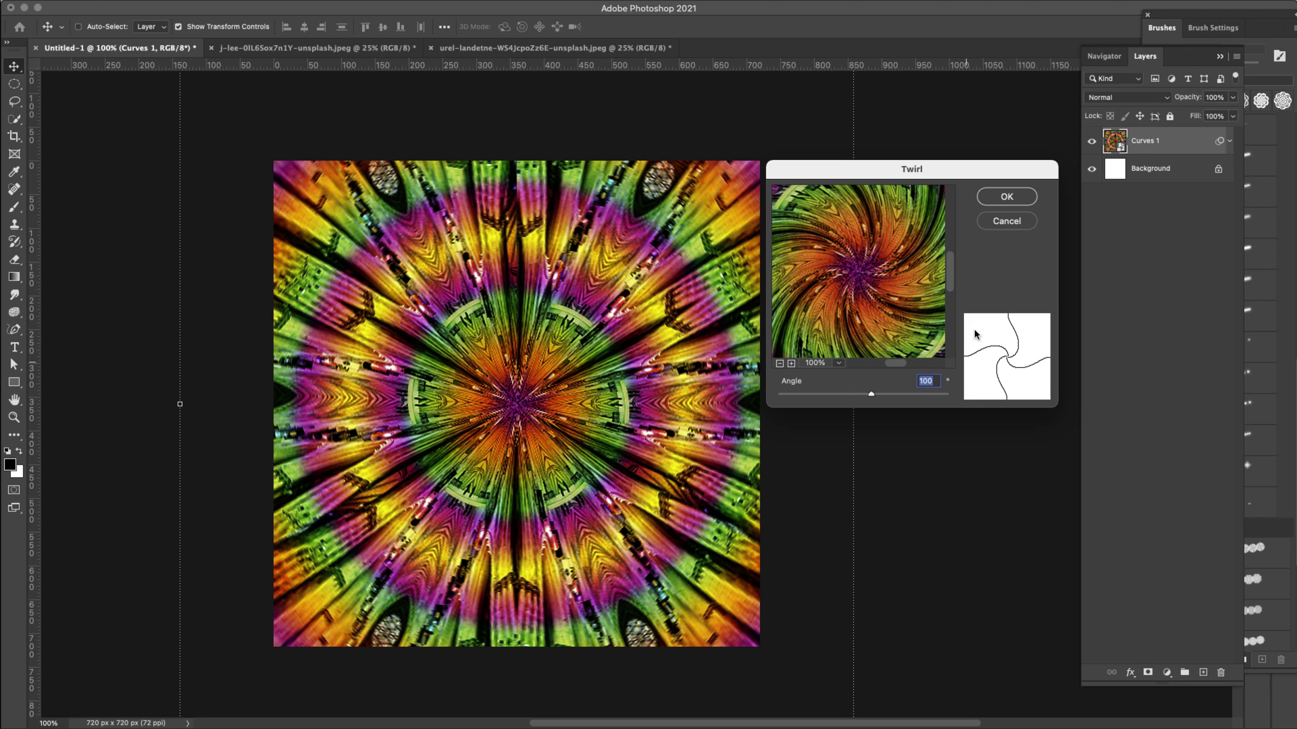
left_click(1007, 197)
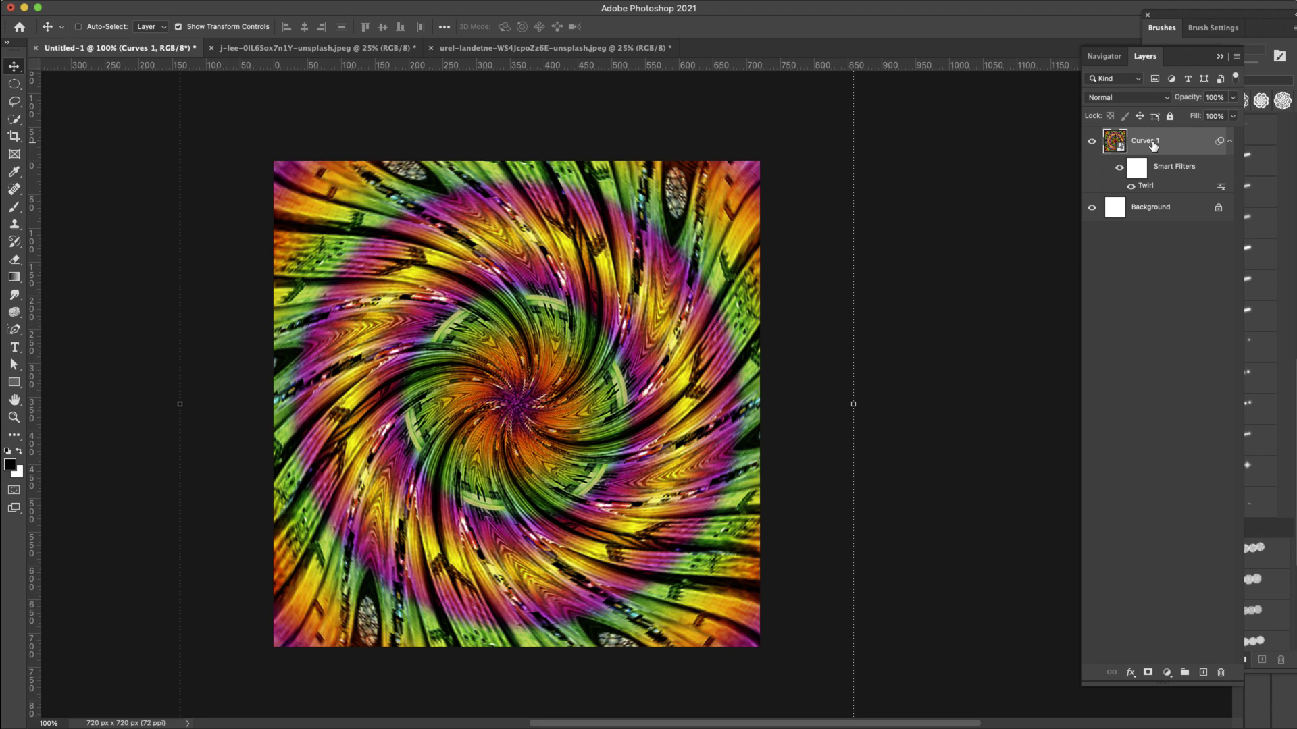
- Duplicate the twirled layer and change the copy's Twirl angle to -106°, then bring up the blend mode list
key("super+j")
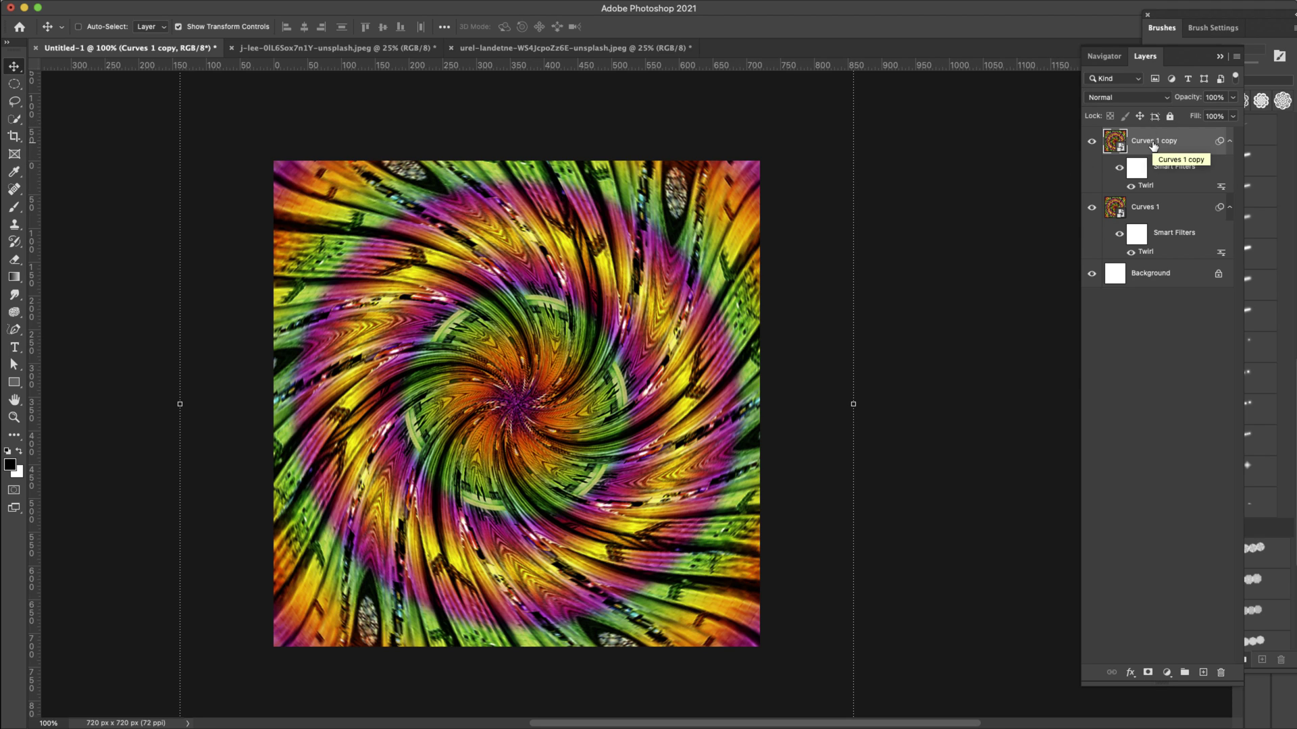
double_click(1145, 187)
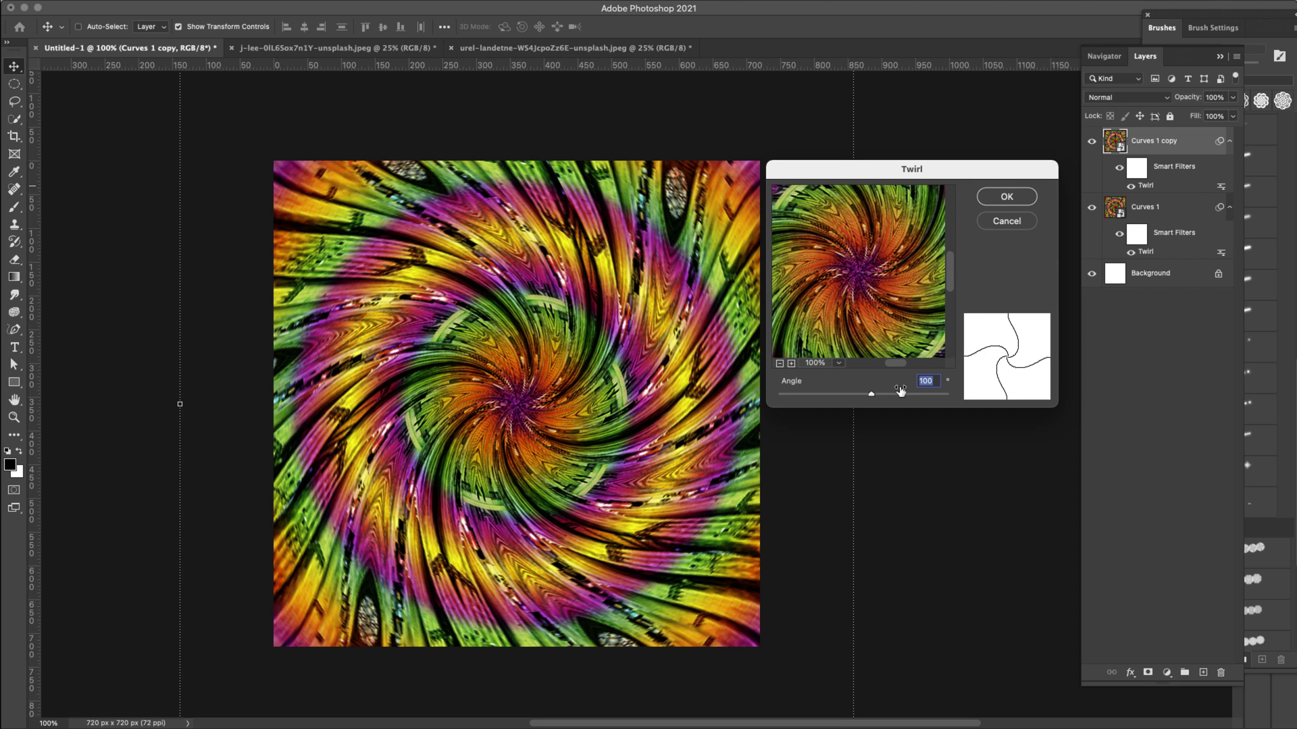
left_click_drag(872, 395, 854, 396)
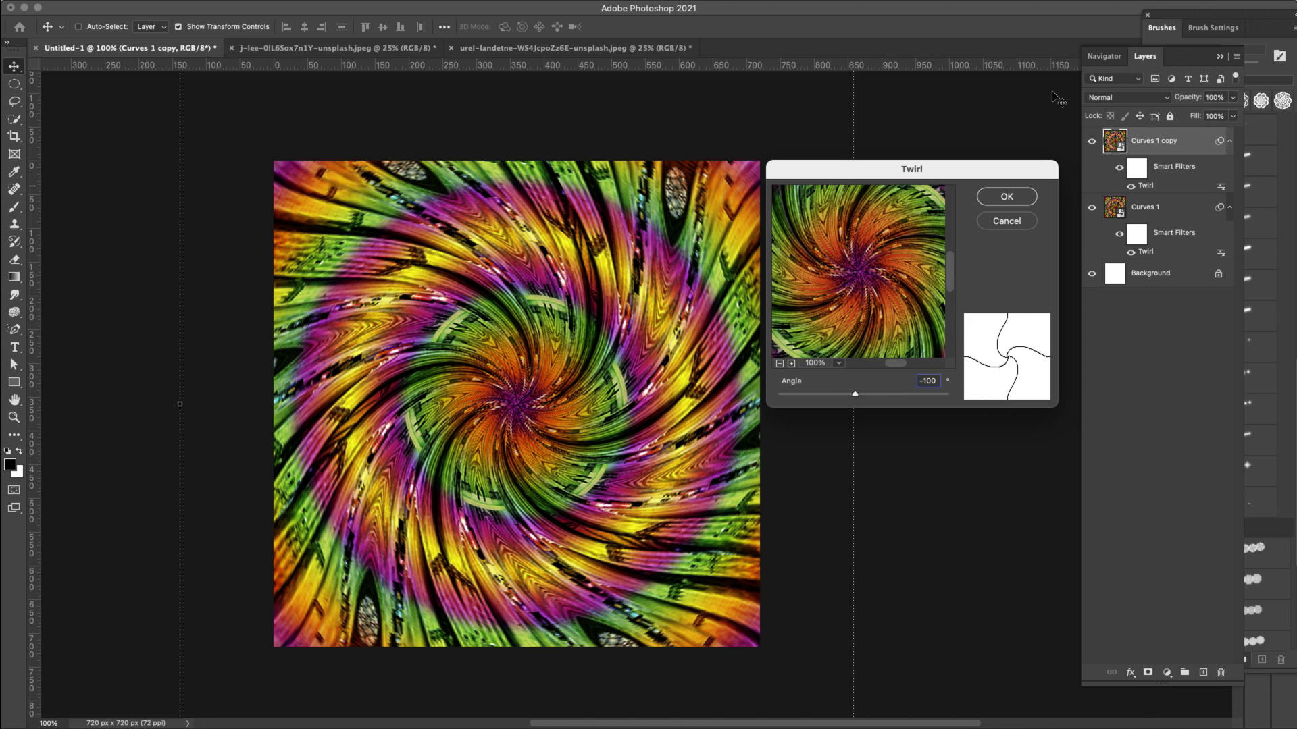
left_click(1006, 196)
left_click(1135, 98)
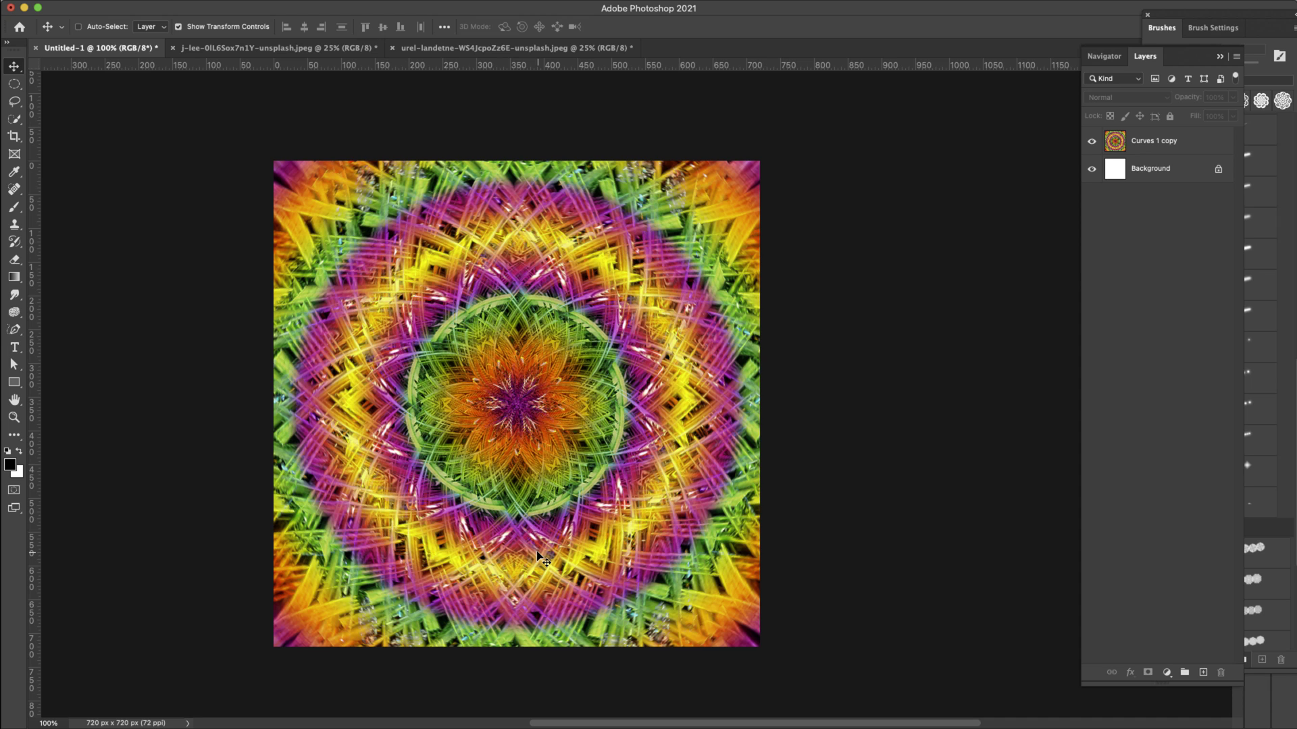
- Apply a Twirl filter to Layer 0 copy in the flower kaleidoscope document
left_click(277, 48)
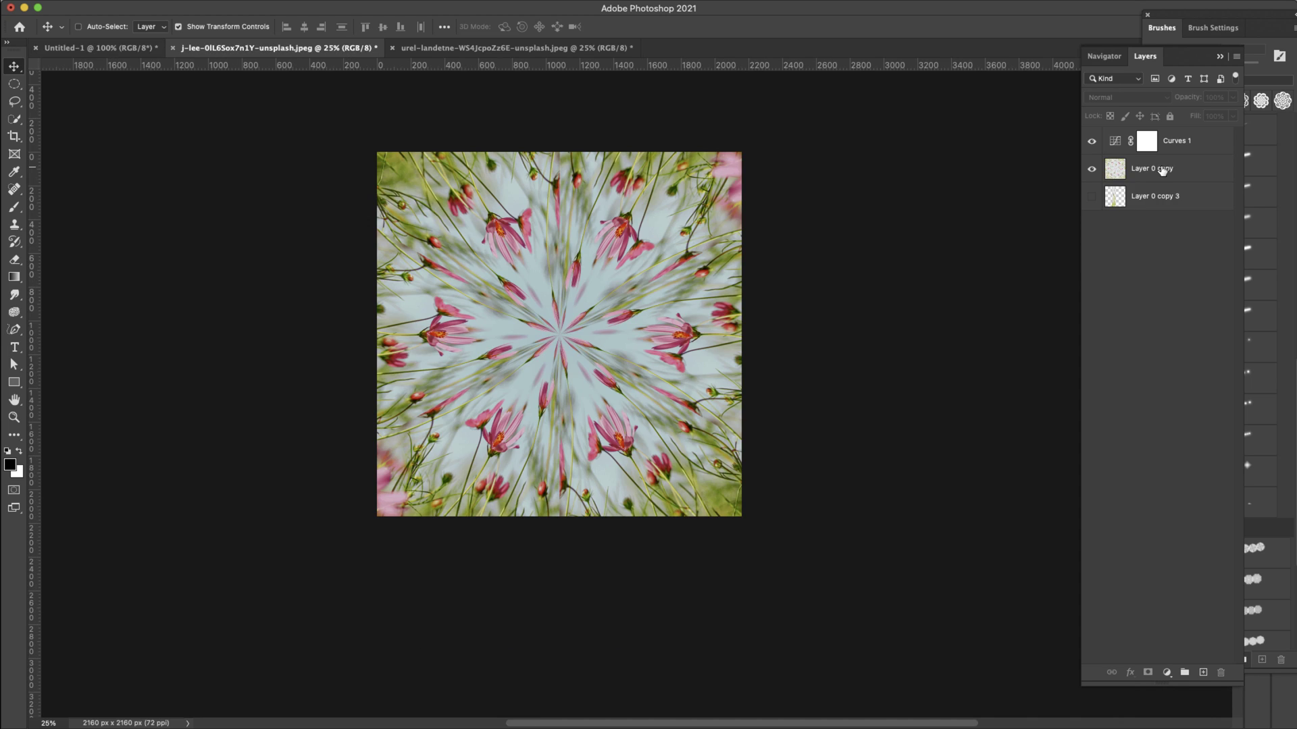
left_click(1148, 168)
mouse_move(177, 4)
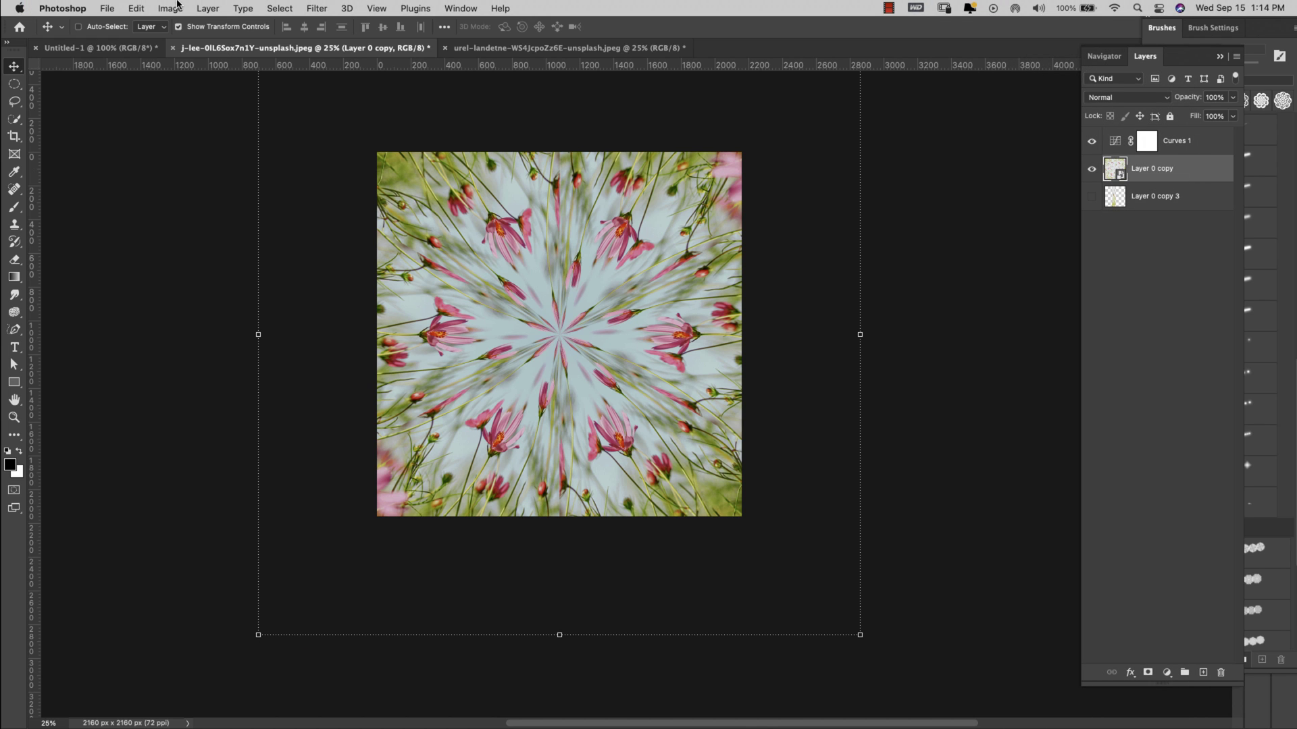
left_click(319, 8)
mouse_move(338, 207)
left_click(540, 283)
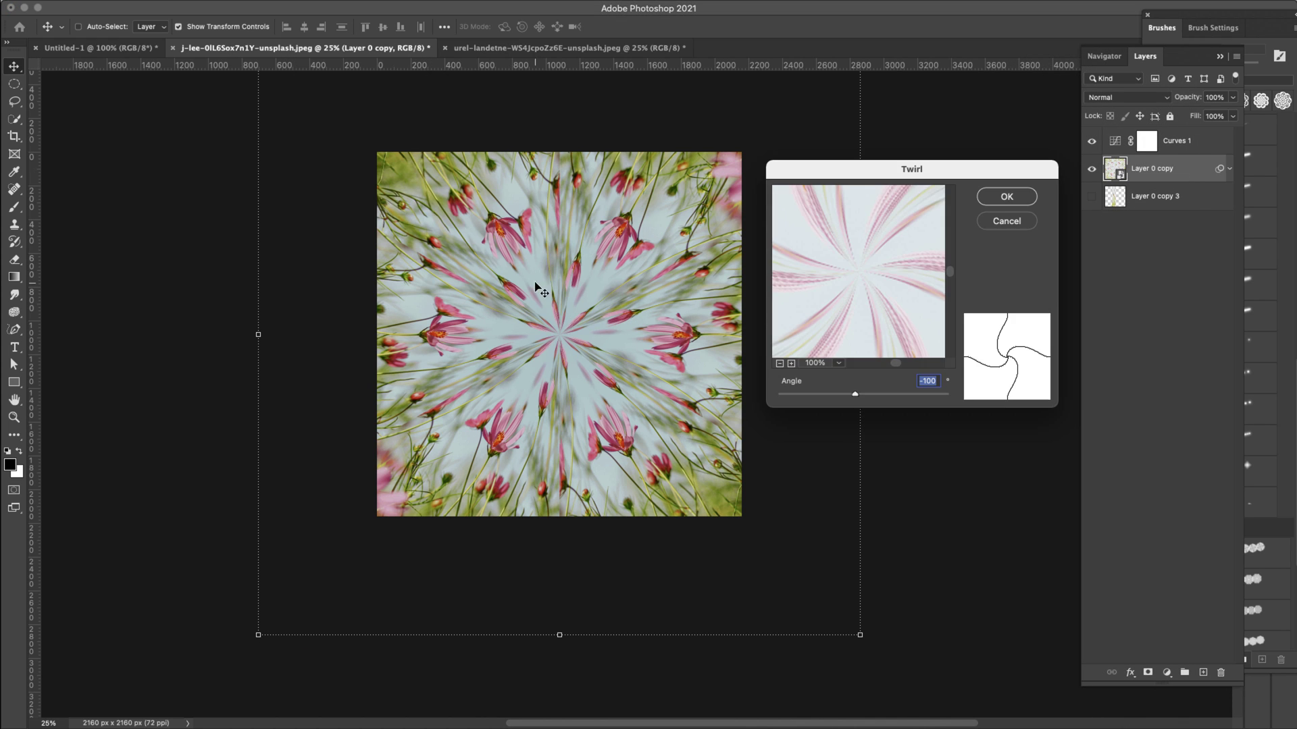
left_click(999, 221)
- Duplicate the twirled layer, reverse its Twirl angle, and blend it in Darker Color
key("super+j")
double_click(1146, 212)
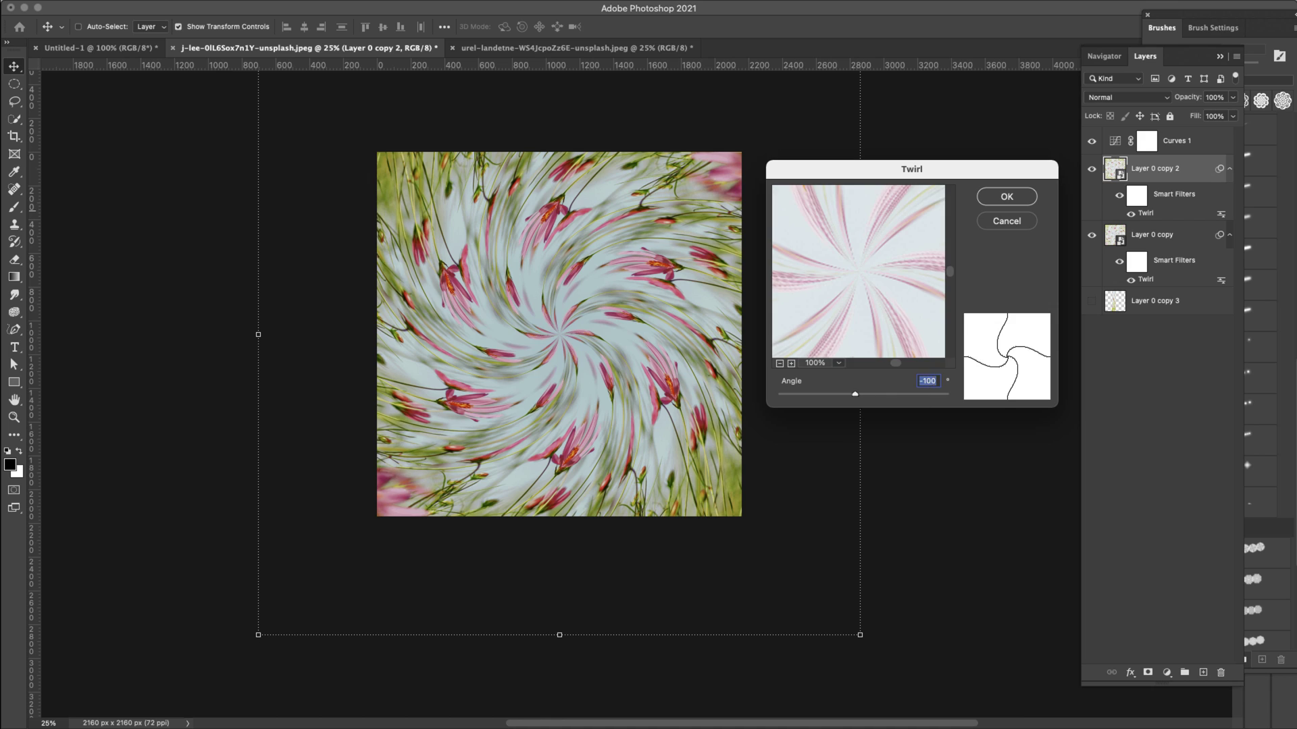
left_click_drag(935, 409, 821, 409)
left_click(999, 222)
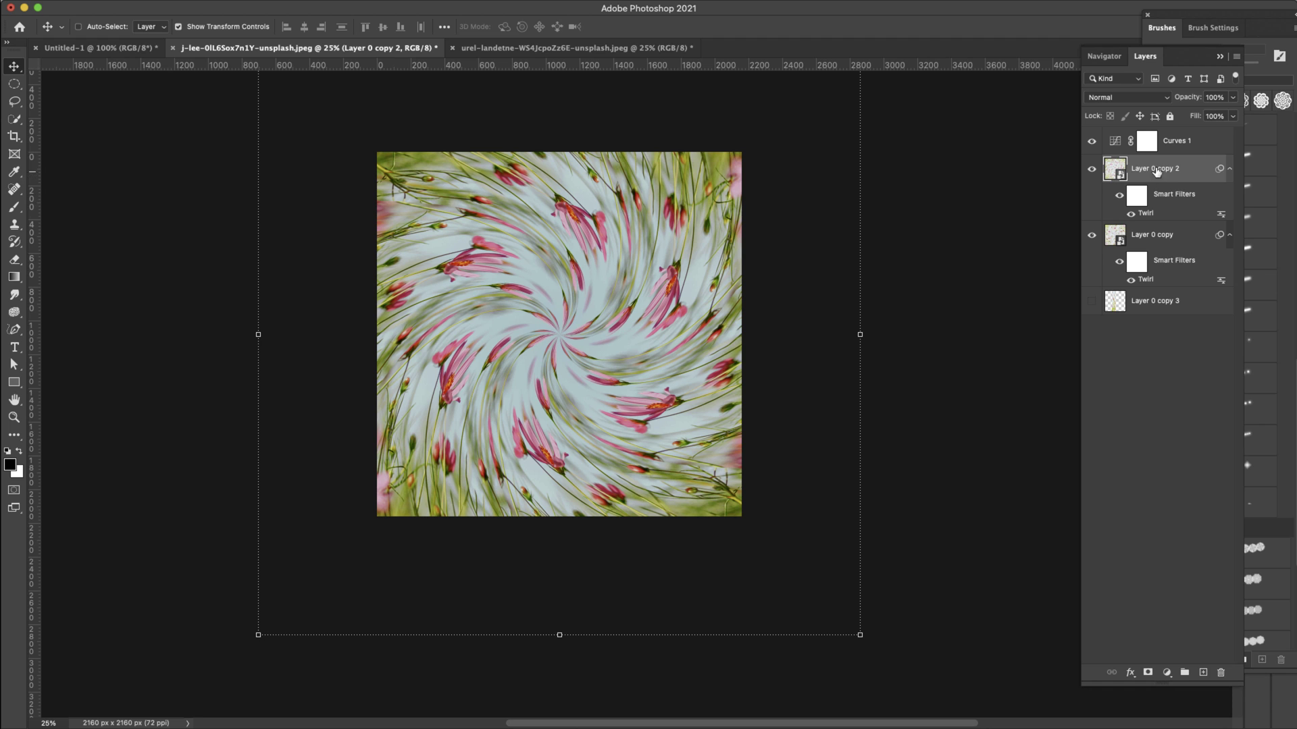
left_click(1146, 98)
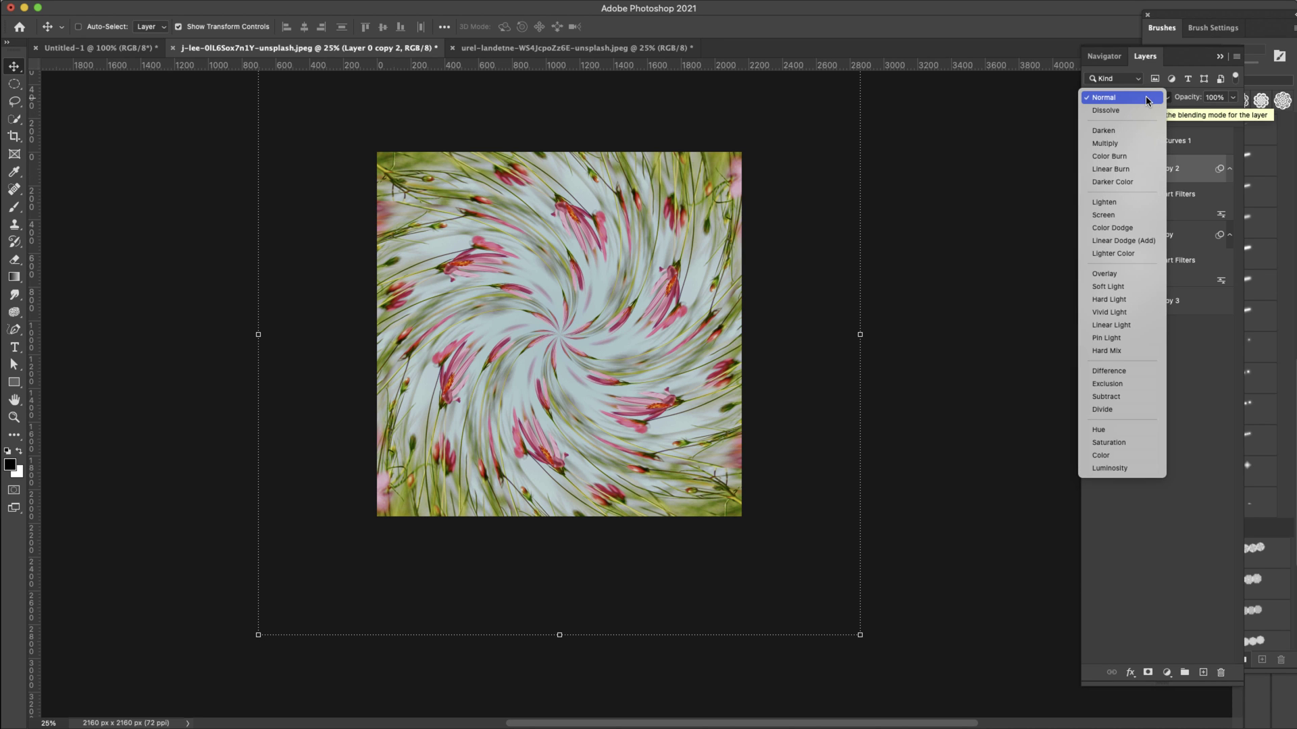